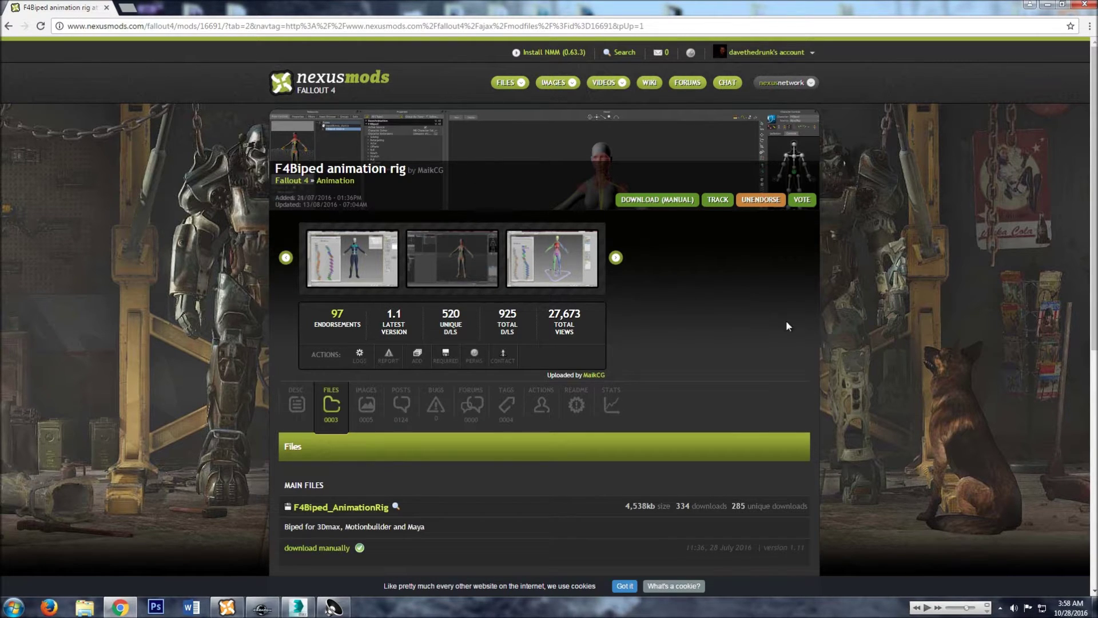
Scroll the F4Biped animation rig page down to its Files list
scroll(786, 326, "down", 6)
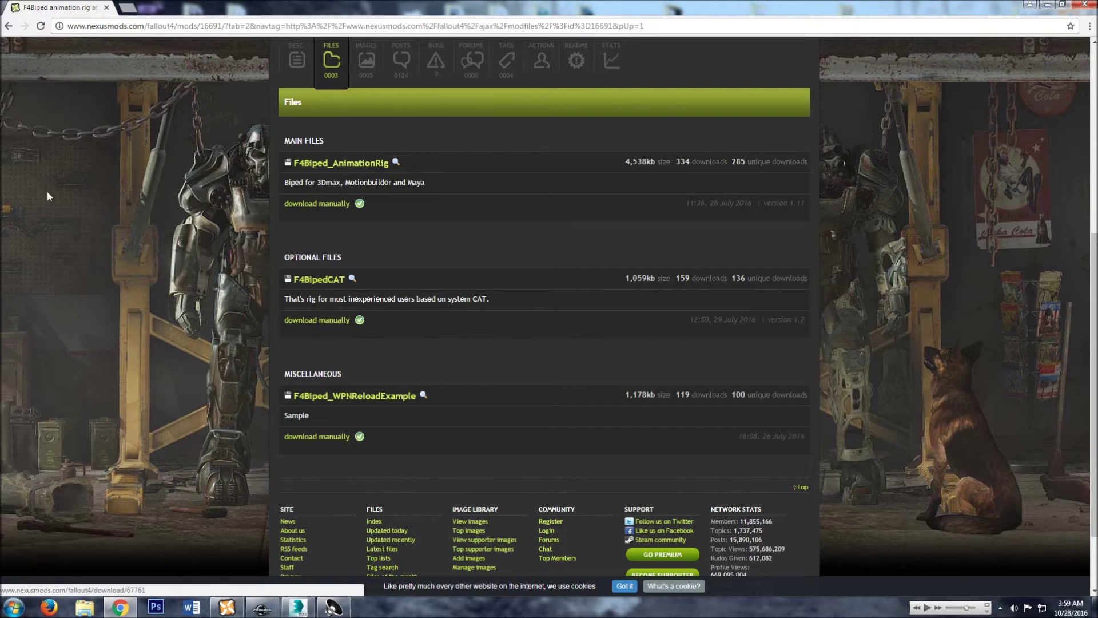
Browse from fo4 animation tools into F4BipedCAT-16691-1-2 and select F4BipedCAT.max
left_click(1050, 6)
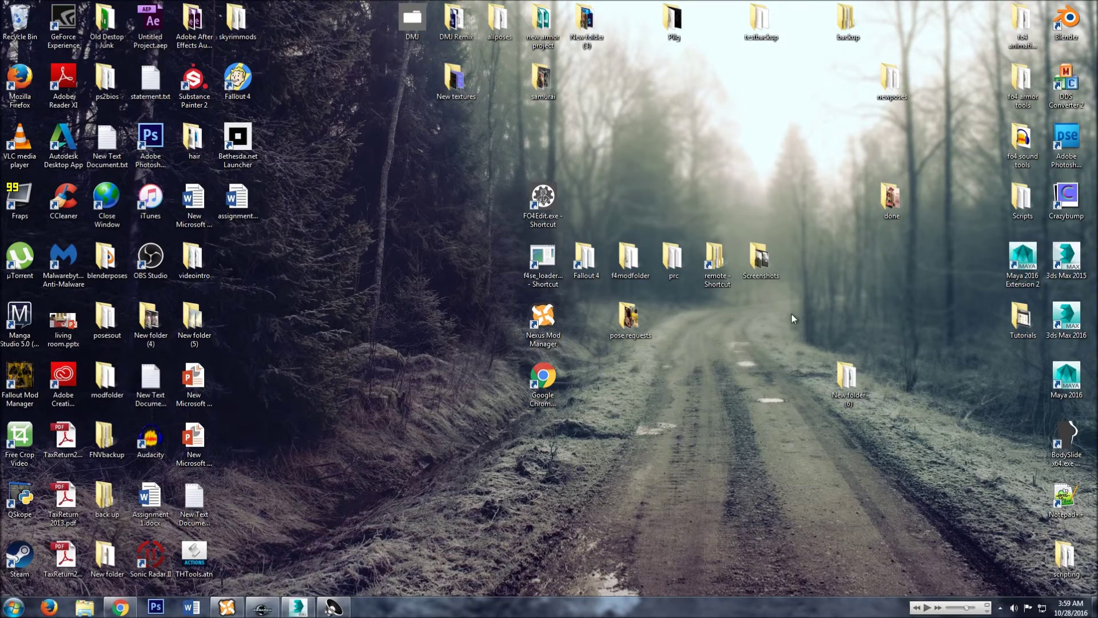
double_click(1023, 25)
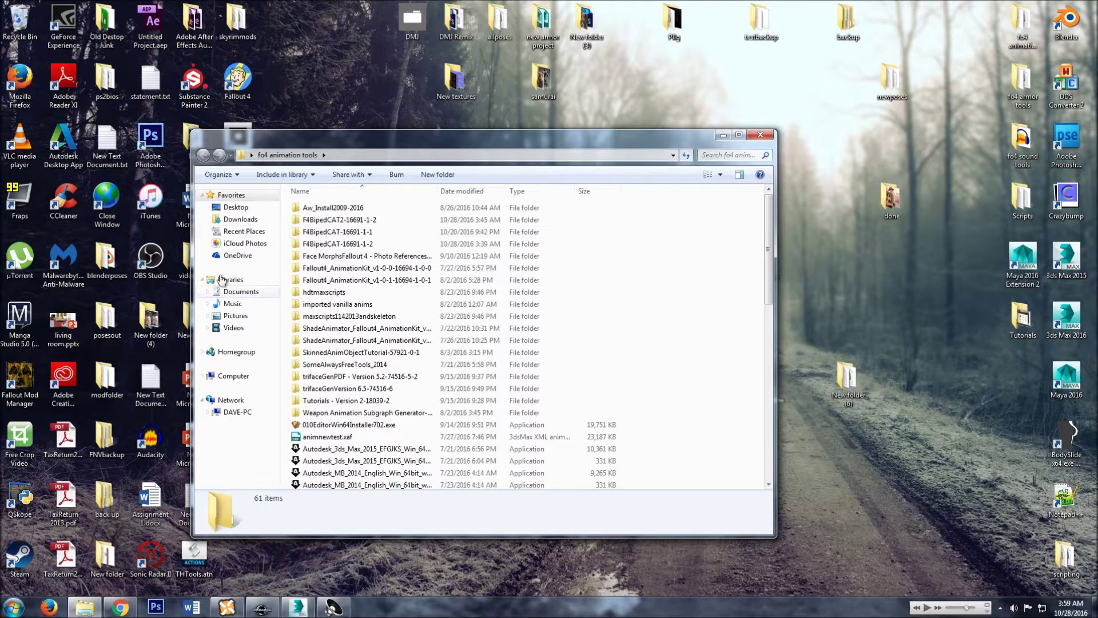
double_click(360, 224)
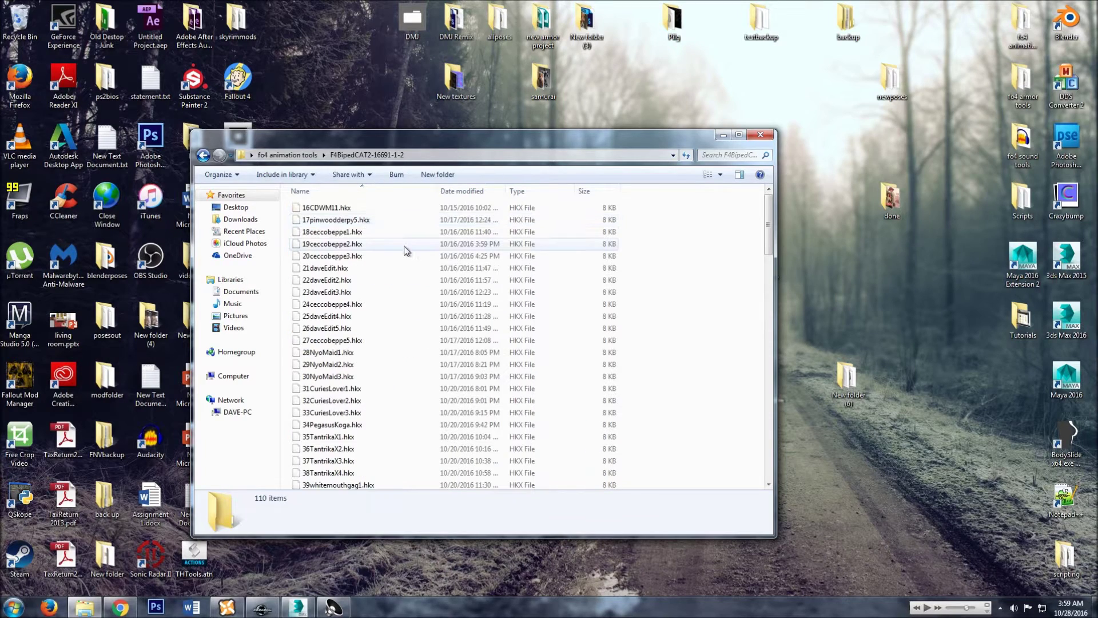
left_click_drag(772, 223, 767, 454)
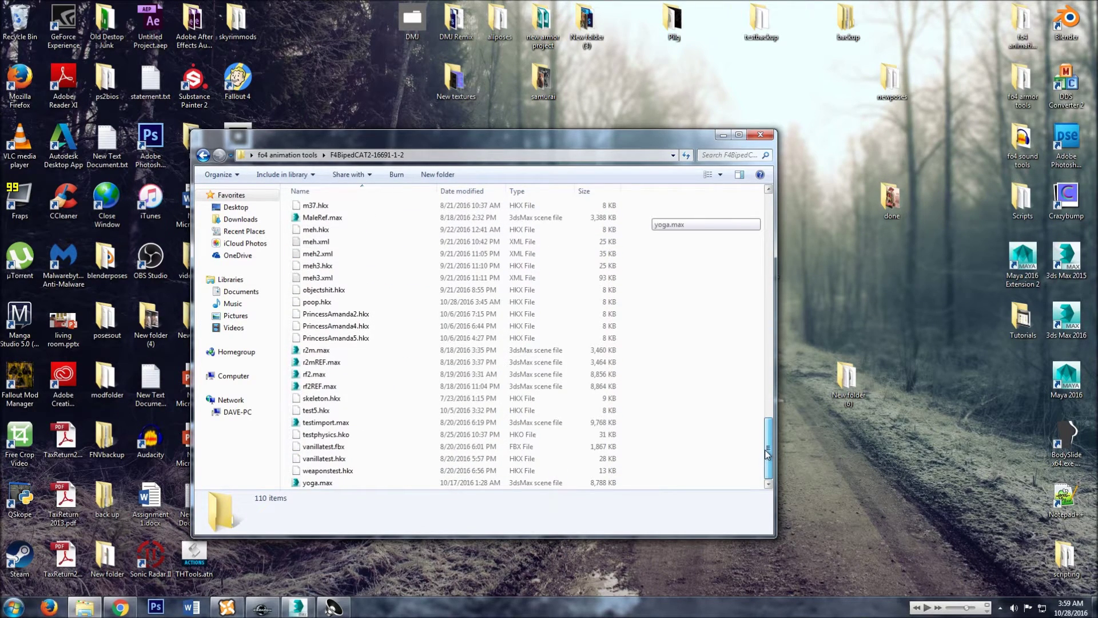
left_click_drag(767, 453, 768, 228)
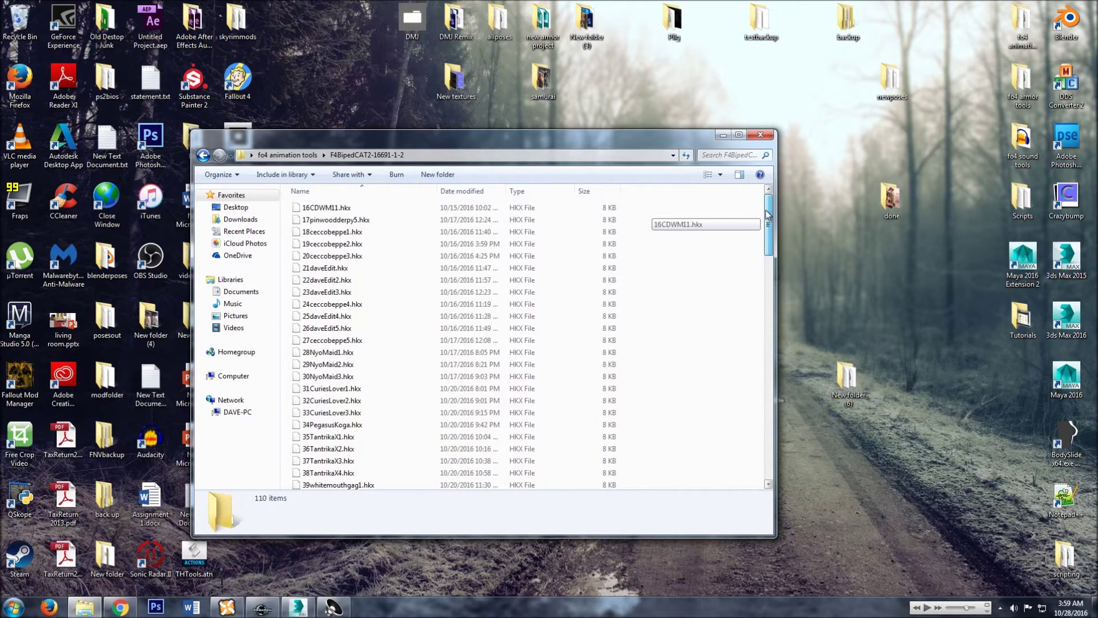
left_click(203, 155)
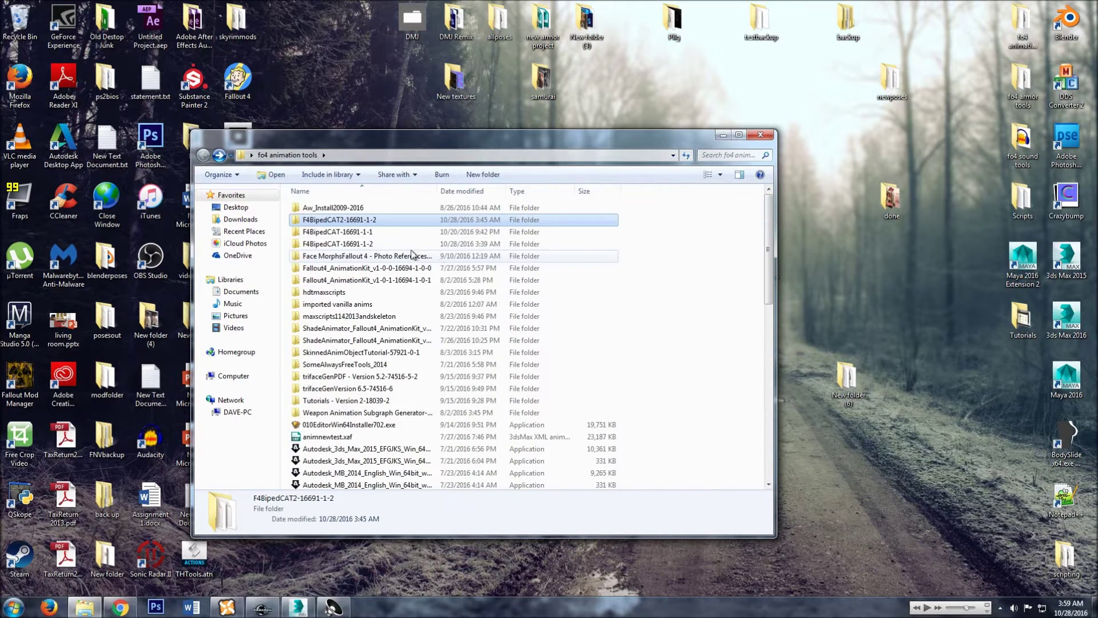
double_click(368, 245)
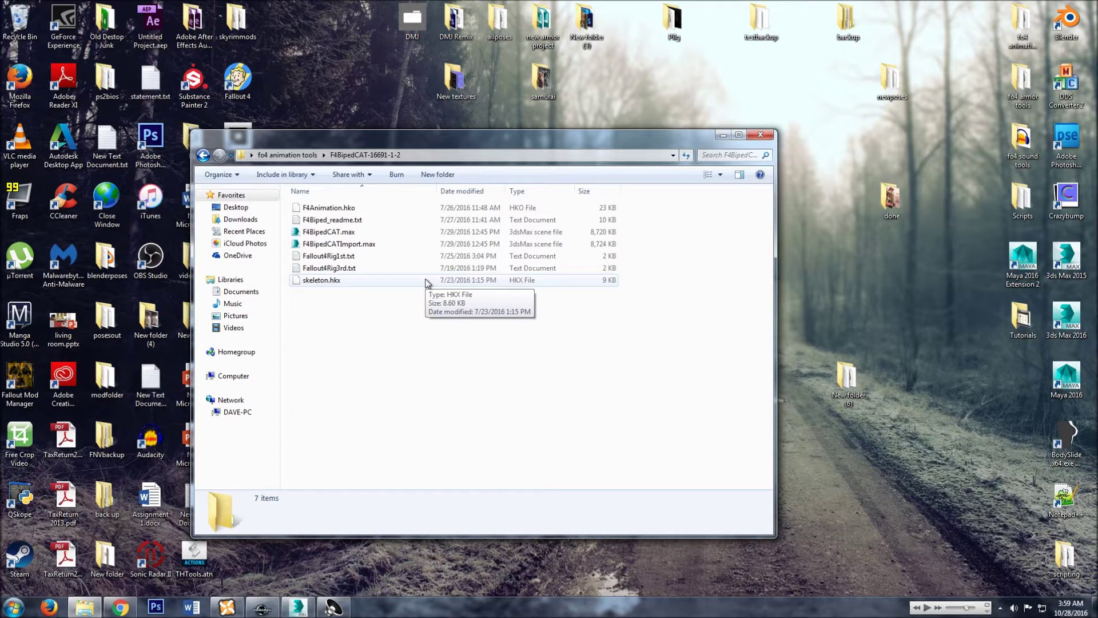
left_click(351, 237)
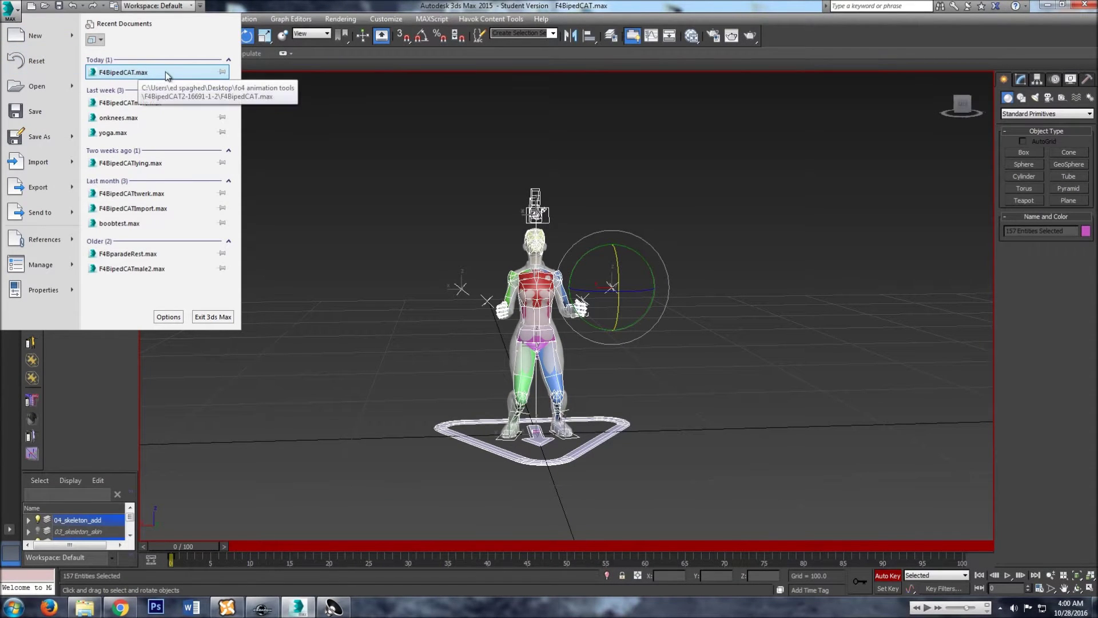
Reload recent F4BipedCAT.max without saving the old scene, dismissing the missing-files report
left_click(147, 77)
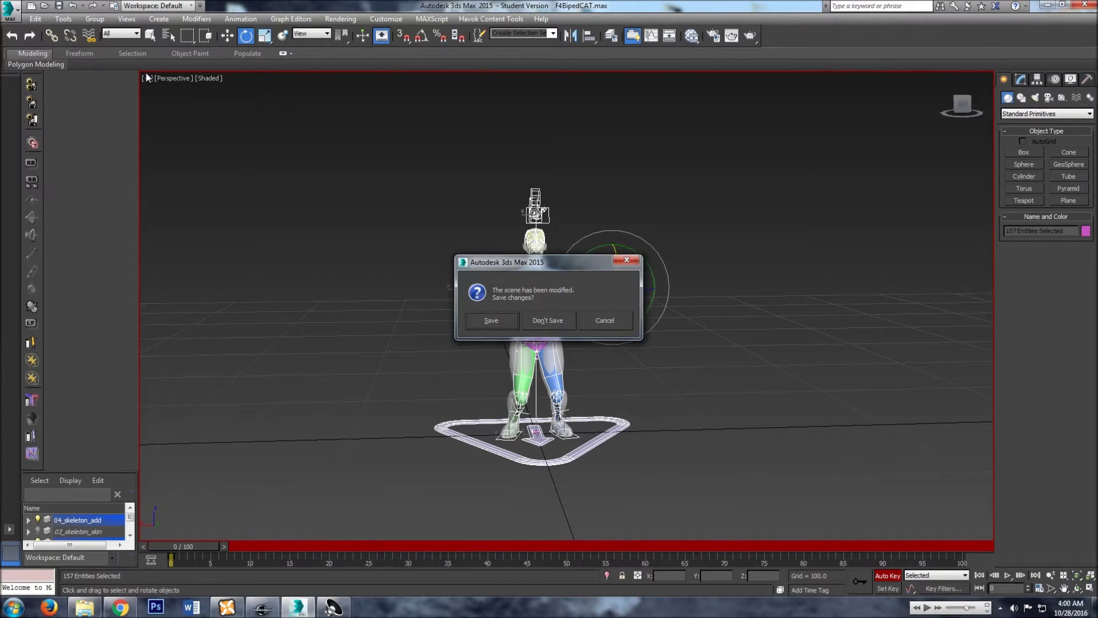
left_click(552, 325)
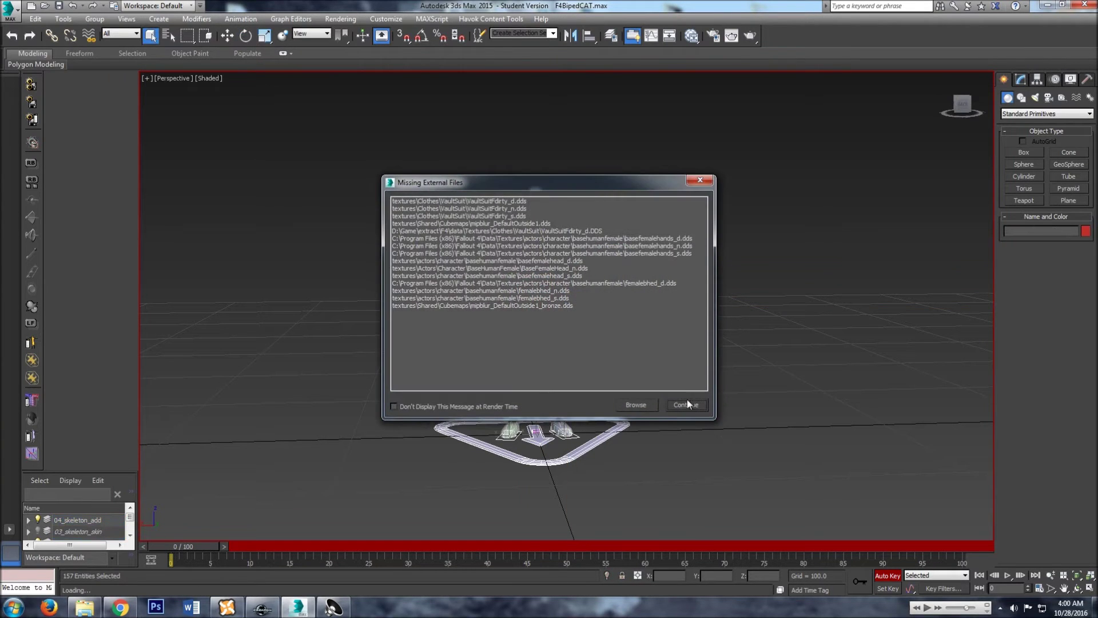
left_click(688, 405)
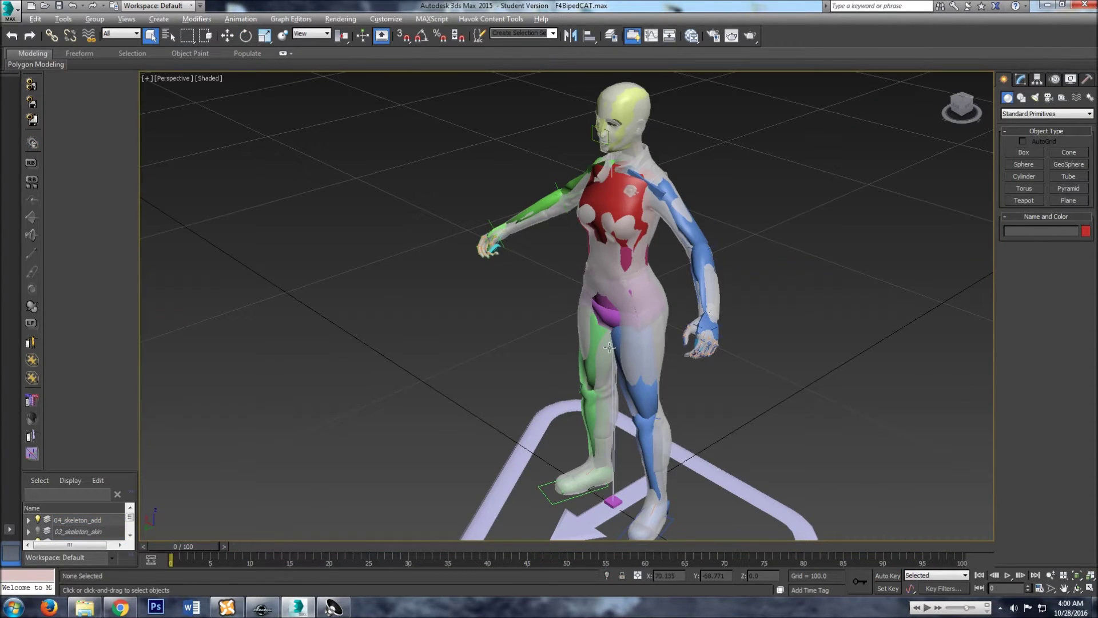
Select both knee up-vector helpers in move mode and turn on Auto Key
middle_click_drag(609, 347, 664, 349, "alt")
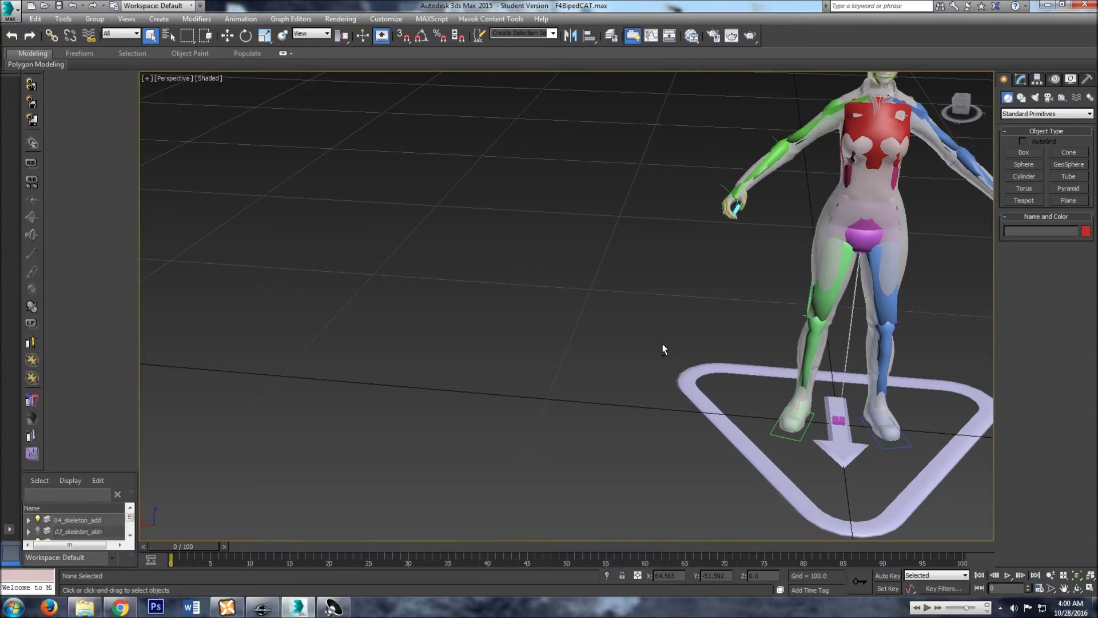
middle_click_drag(802, 275, 694, 220, "alt")
scroll(667, 254, "up", 4)
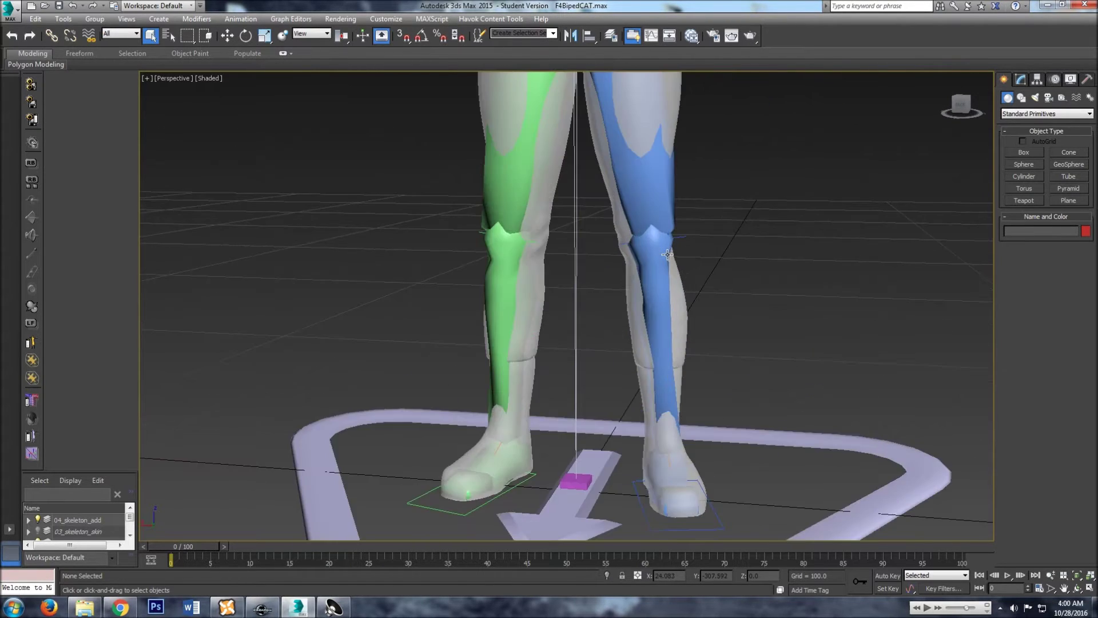
left_click(622, 243)
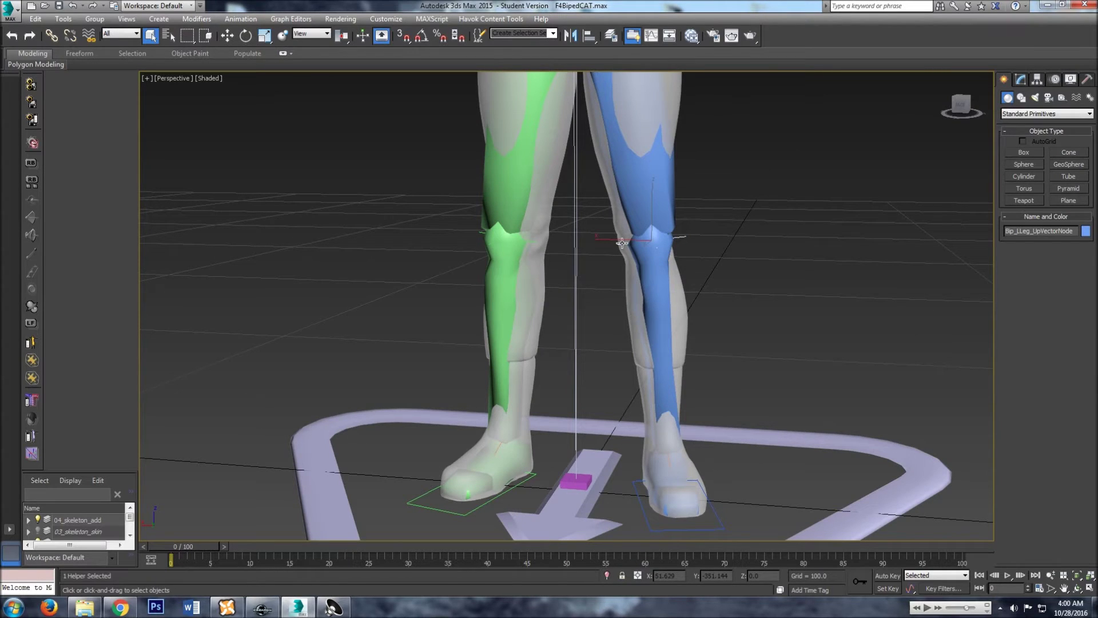
left_click(535, 241, "ctrl")
key("w")
middle_click_drag(833, 287, 829, 389, "alt")
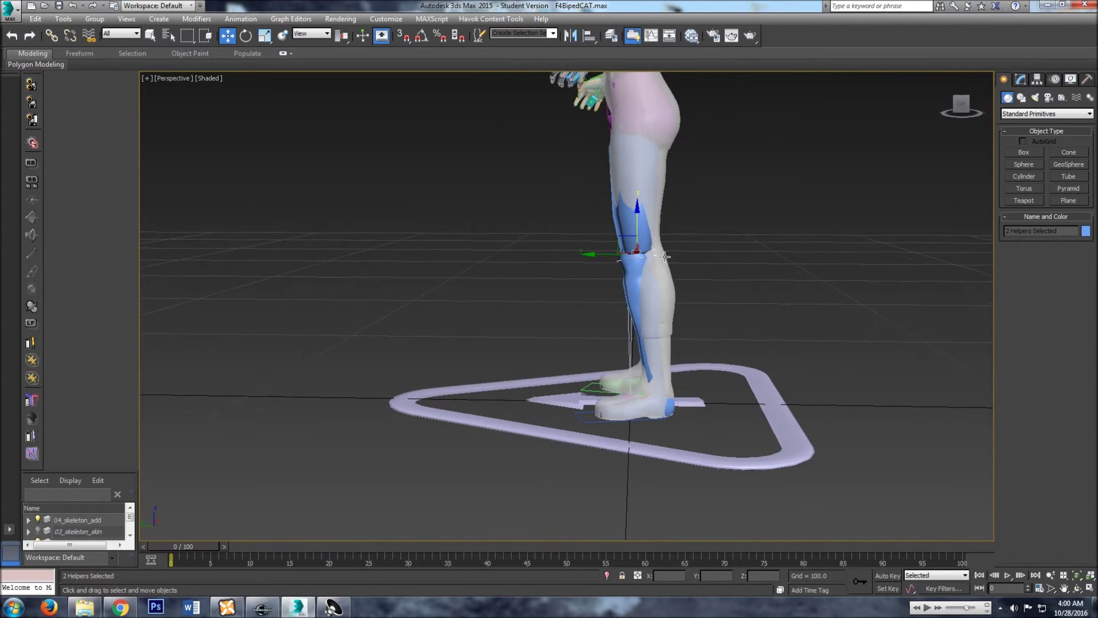
left_click(886, 576)
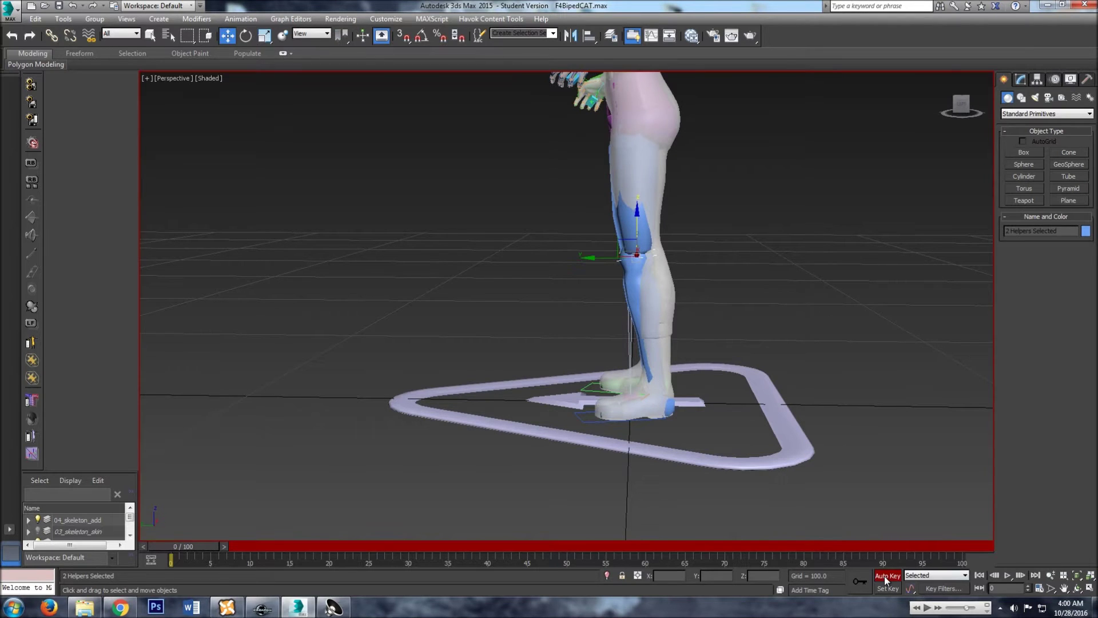
Push the knee helpers forward and raise them toward hip level
left_click_drag(592, 257, 479, 255)
middle_click_drag(385, 274, 502, 269, "alt")
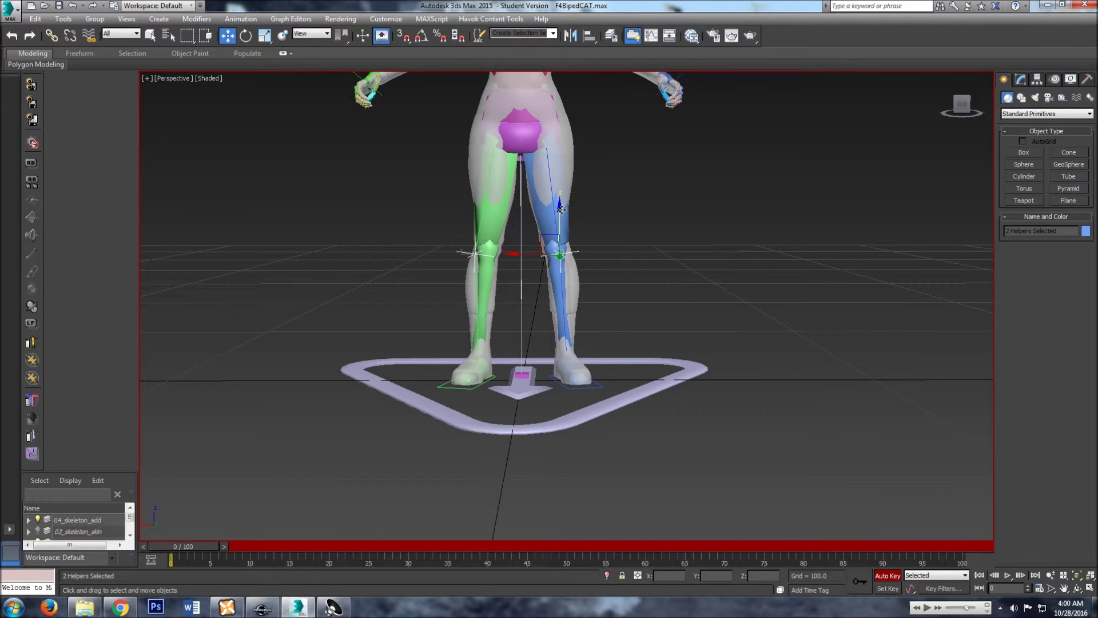
left_click_drag(561, 209, 584, 133)
middle_click_drag(597, 224, 619, 320)
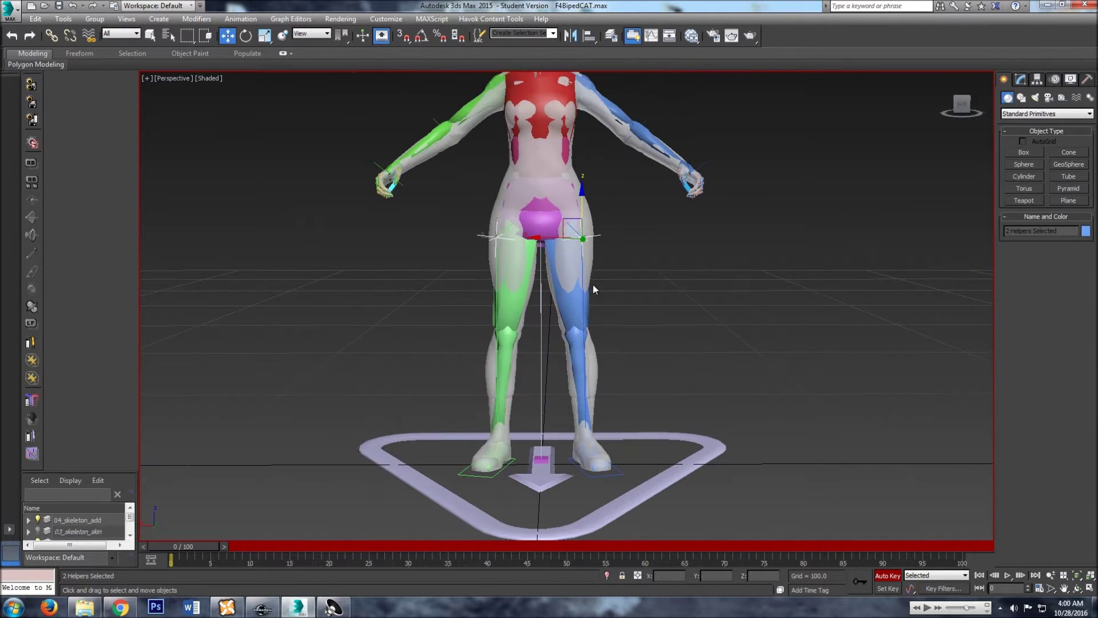
Lower Bip_Pelvis into a crouch and select the Bip_Head bone
left_click(544, 225)
left_click_drag(540, 173, 552, 283)
mouse_move(755, 309)
middle_mouse_down("alt")
mouse_move(649, 307)
mouse_move(755, 309)
mouse_move(744, 297)
middle_mouse_up("alt")
left_click(537, 136)
Rotate the Bip_Head bone of the kneeling character
middle_click_drag(468, 280, 579, 277, "alt")
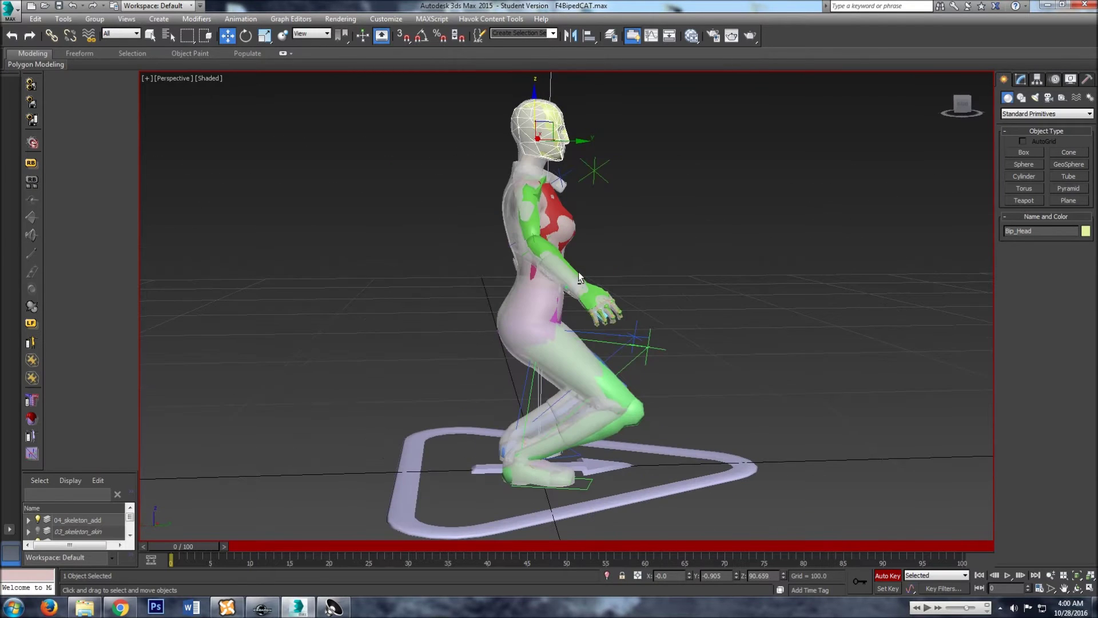
key("e")
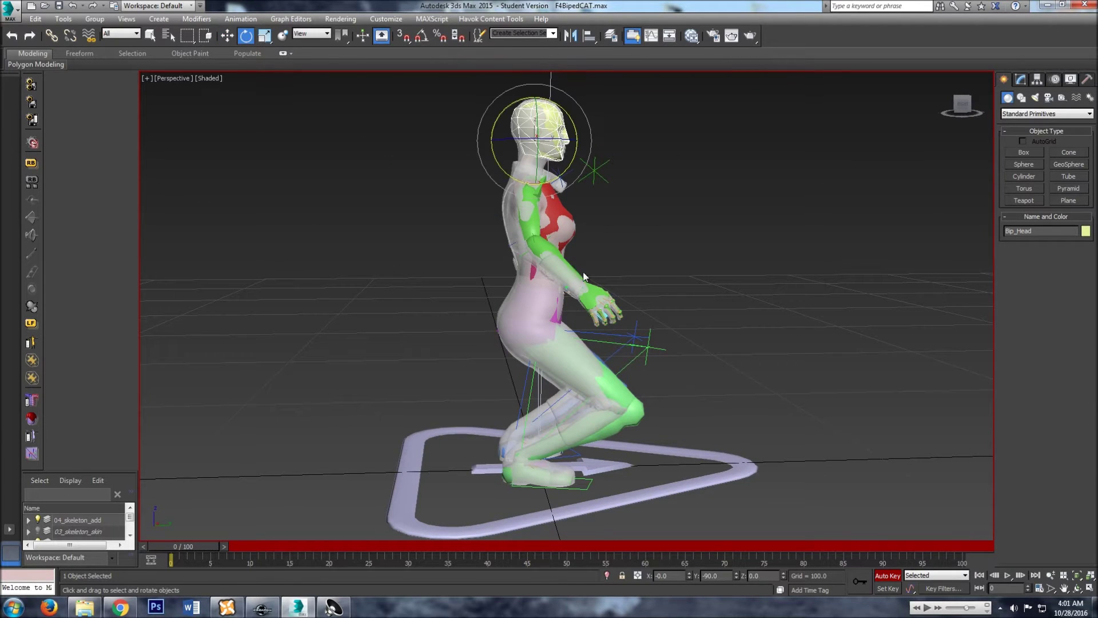
middle_click_drag(633, 267, 614, 230, "alt")
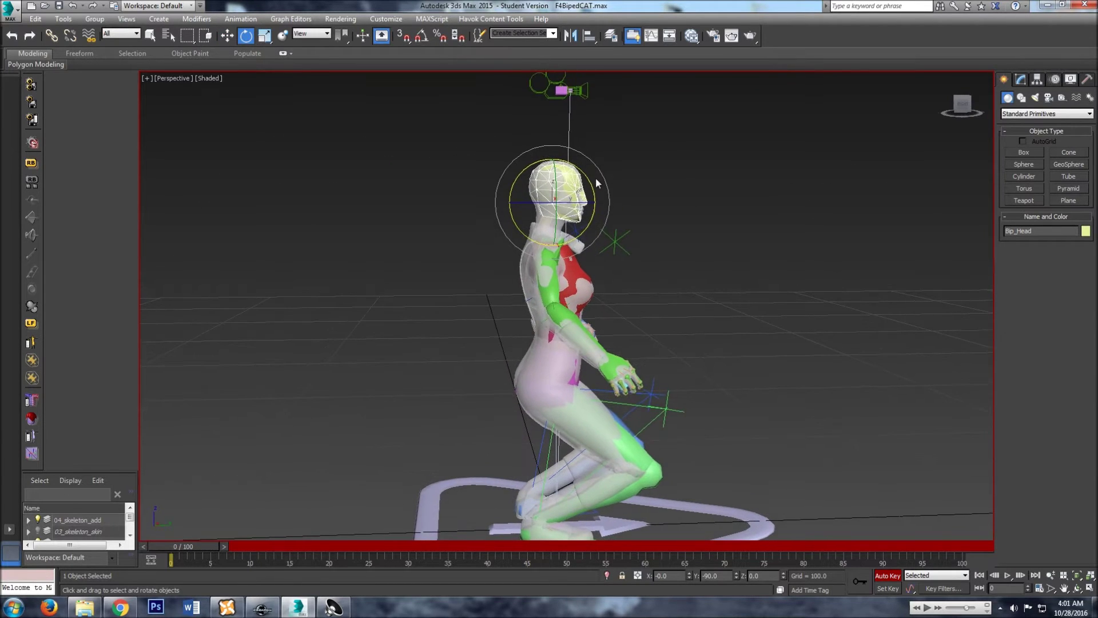
left_click_drag(586, 173, 572, 191)
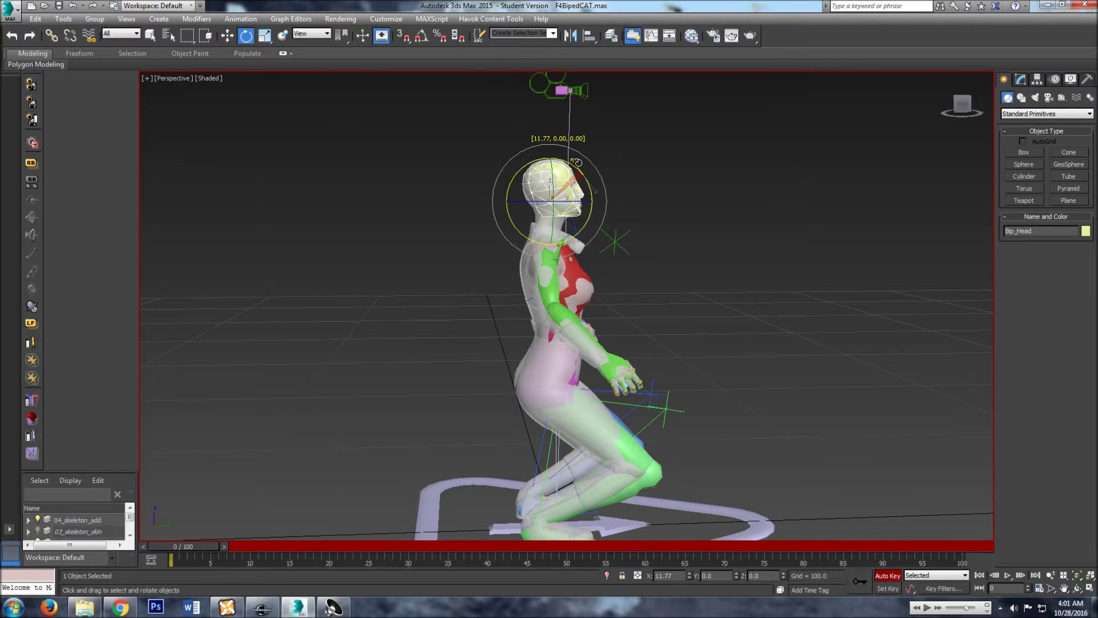
middle_click_drag(739, 251, 649, 255, "alt")
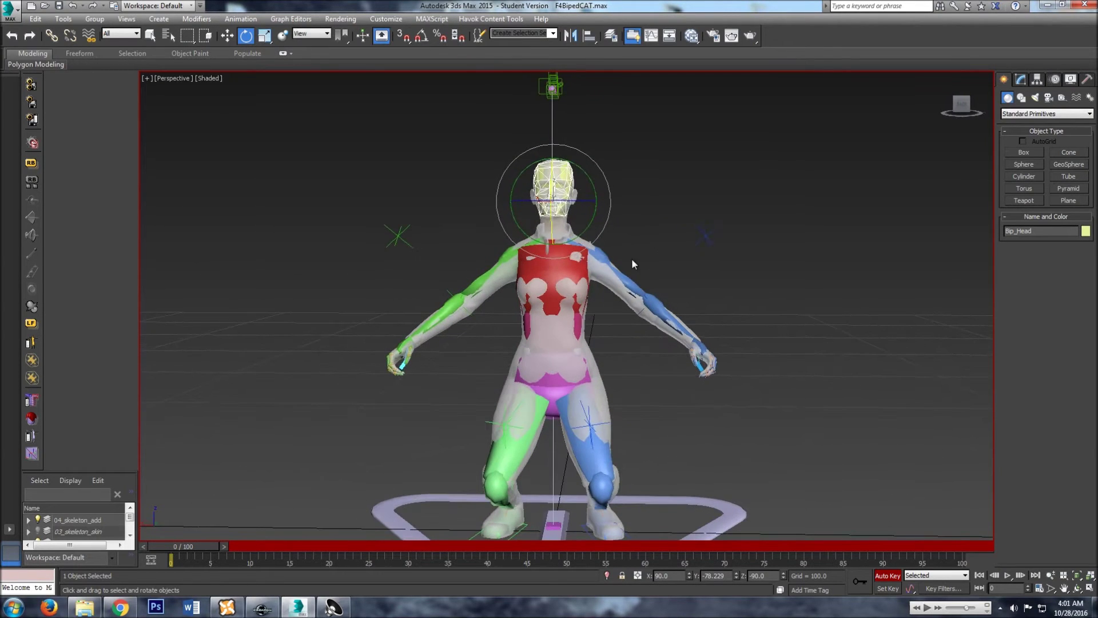
Lower the blue and green upper arms to the character's sides
left_click(629, 262)
left_click_drag(632, 231, 540, 264)
left_click(504, 262)
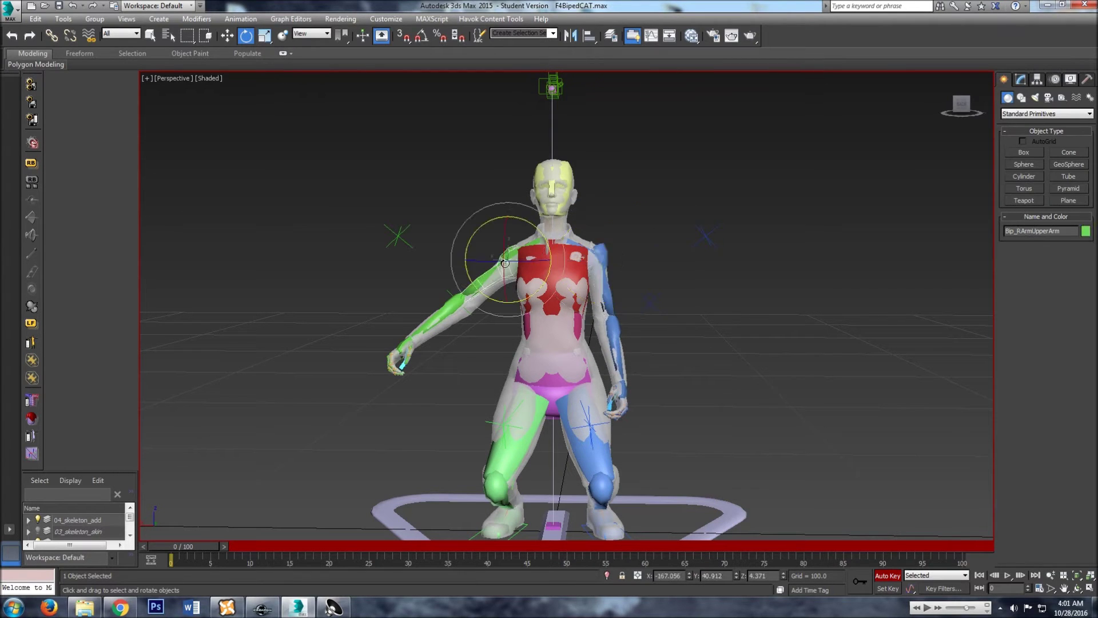
left_click_drag(529, 221, 514, 231)
Swing both forearms forward so the hands rise in front of the chest
middle_click_drag(733, 321, 699, 323, "alt")
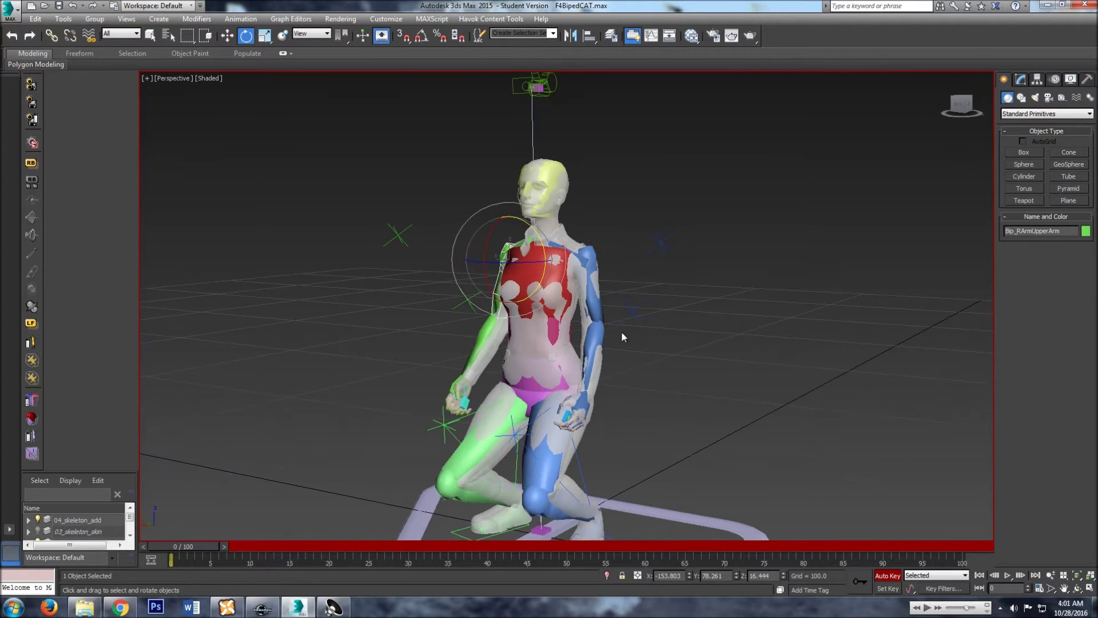
left_click(598, 335)
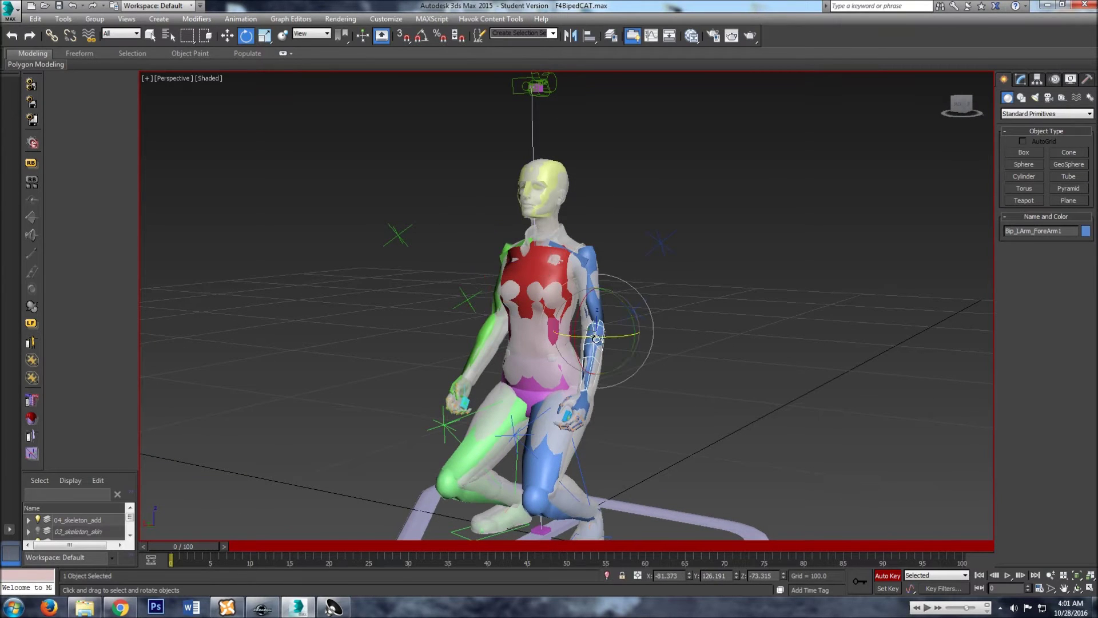
left_click(486, 340, "ctrl")
middle_click_drag(755, 350, 689, 348, "alt")
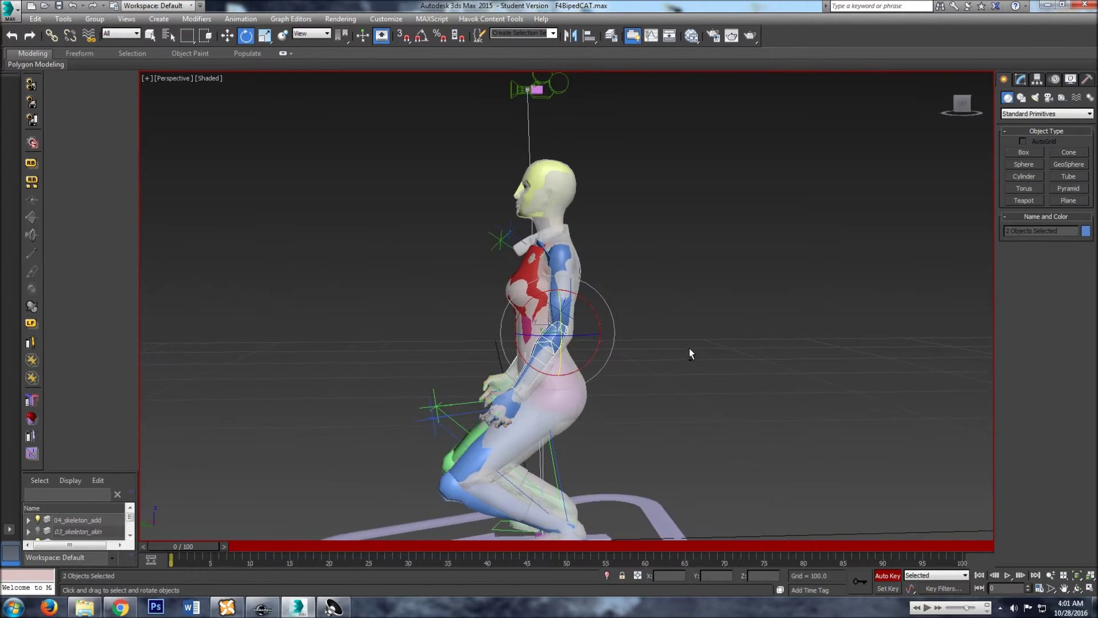
left_click_drag(598, 306, 645, 341)
mouse_move(647, 332)
middle_mouse_down("alt")
mouse_move(624, 331)
mouse_move(650, 328)
middle_mouse_up("alt")
Tilt the head bone back
left_click(564, 190)
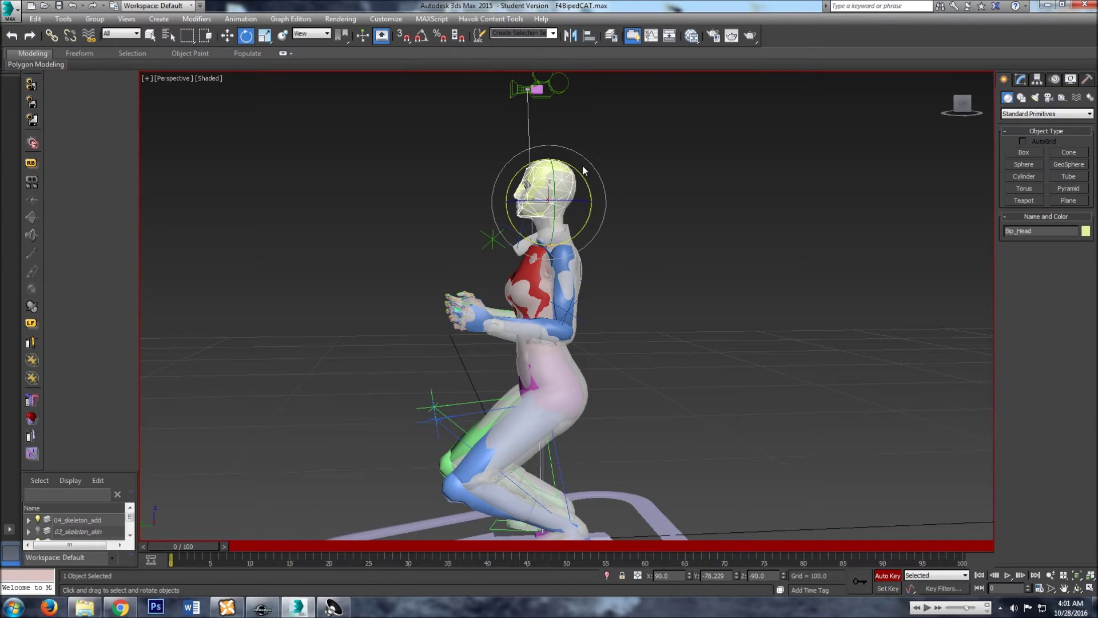
left_click_drag(583, 169, 595, 181)
middle_click_drag(695, 355, 594, 336, "alt")
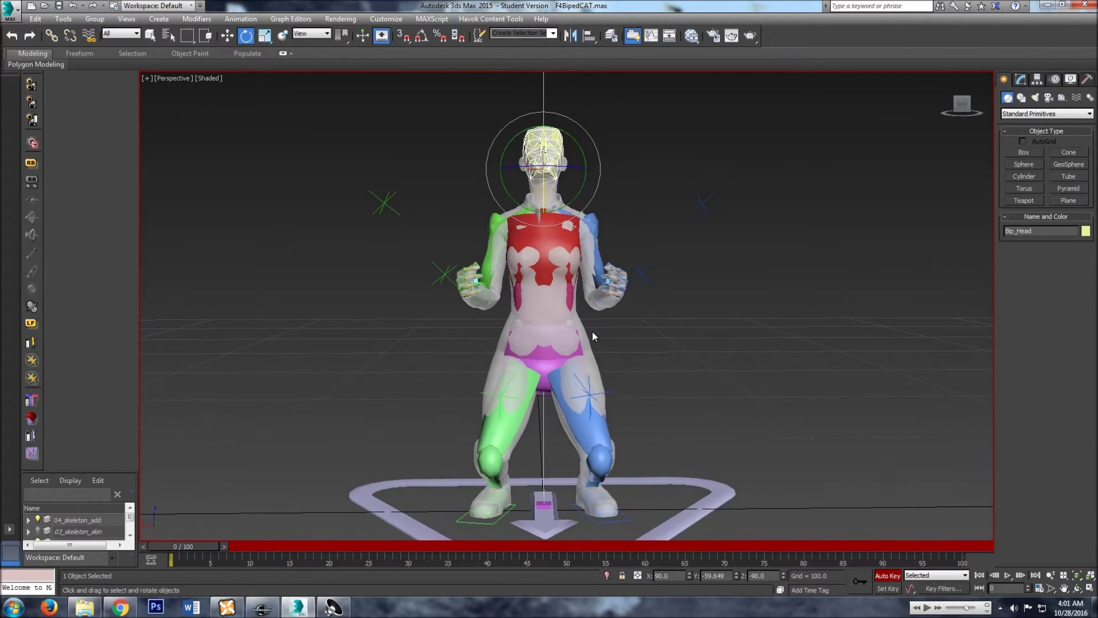
Zoom out, recenter the whole character and clear the selection
scroll(594, 336, "down", 3)
scroll(772, 312, "down", 5)
middle_click_drag(772, 311, 643, 318)
left_click(721, 341)
Box-select all 168 entities of the biped rig and open Havok Content Tools
left_click_drag(616, 532, 374, 122)
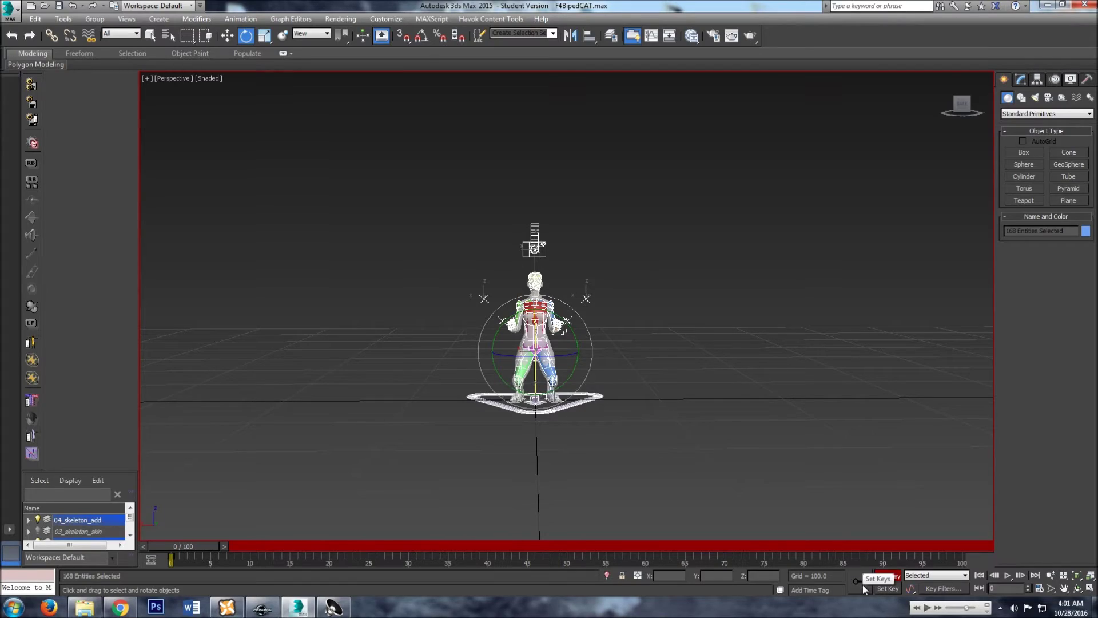
mouse_move(740, 351)
middle_mouse_down("alt")
mouse_move(607, 465)
mouse_move(652, 380)
mouse_move(620, 299)
mouse_move(614, 385)
mouse_move(757, 375)
mouse_move(721, 352)
middle_mouse_up("alt")
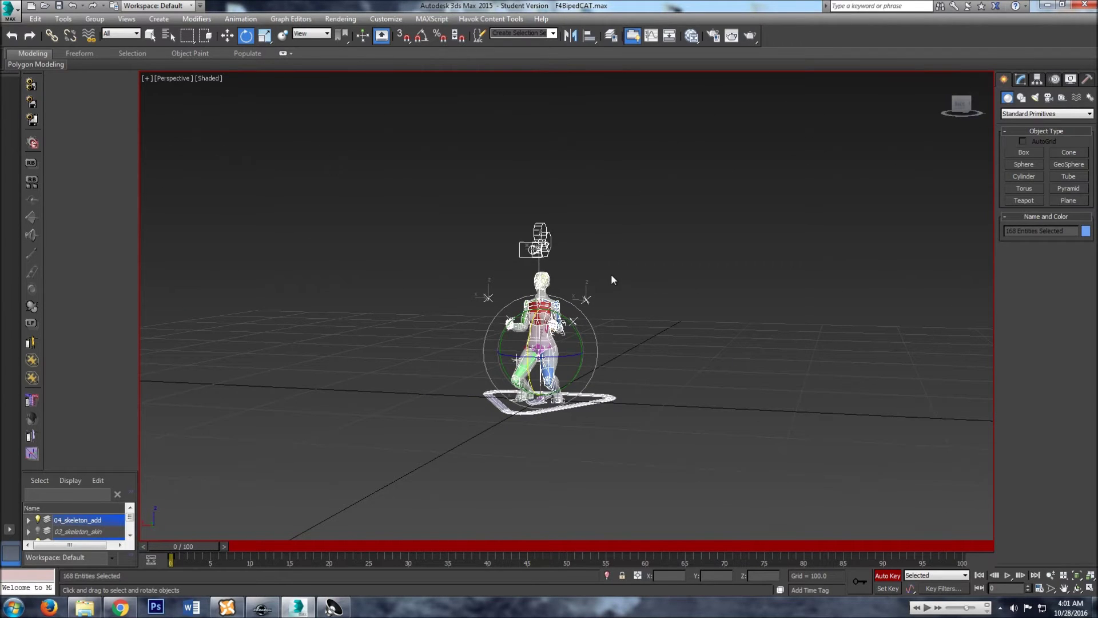
middle_click_drag(612, 279, 599, 303)
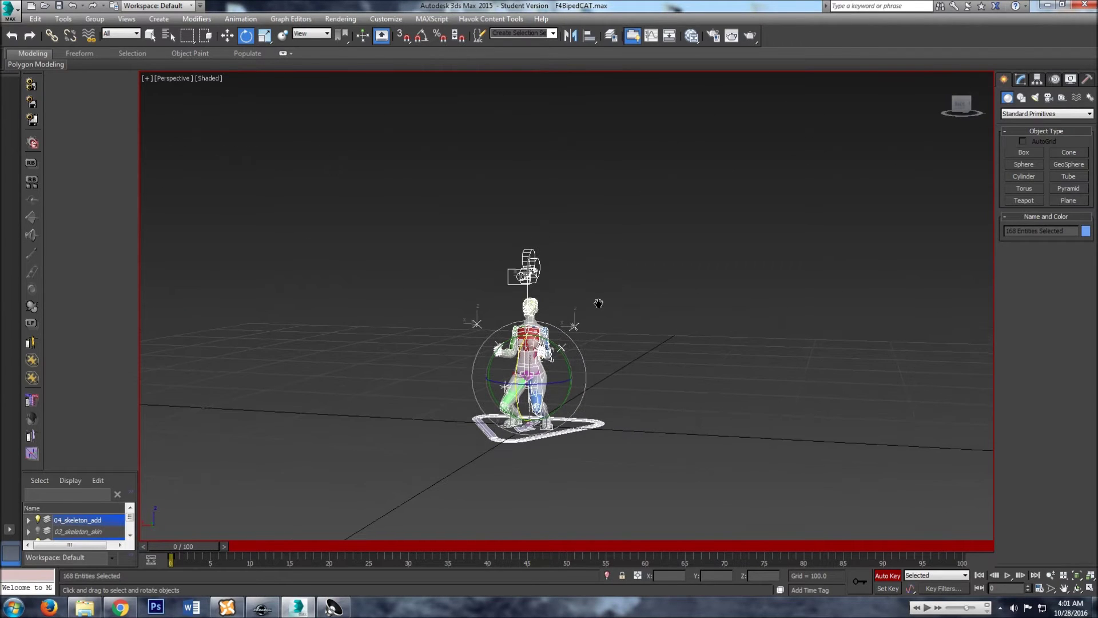
left_click(491, 19)
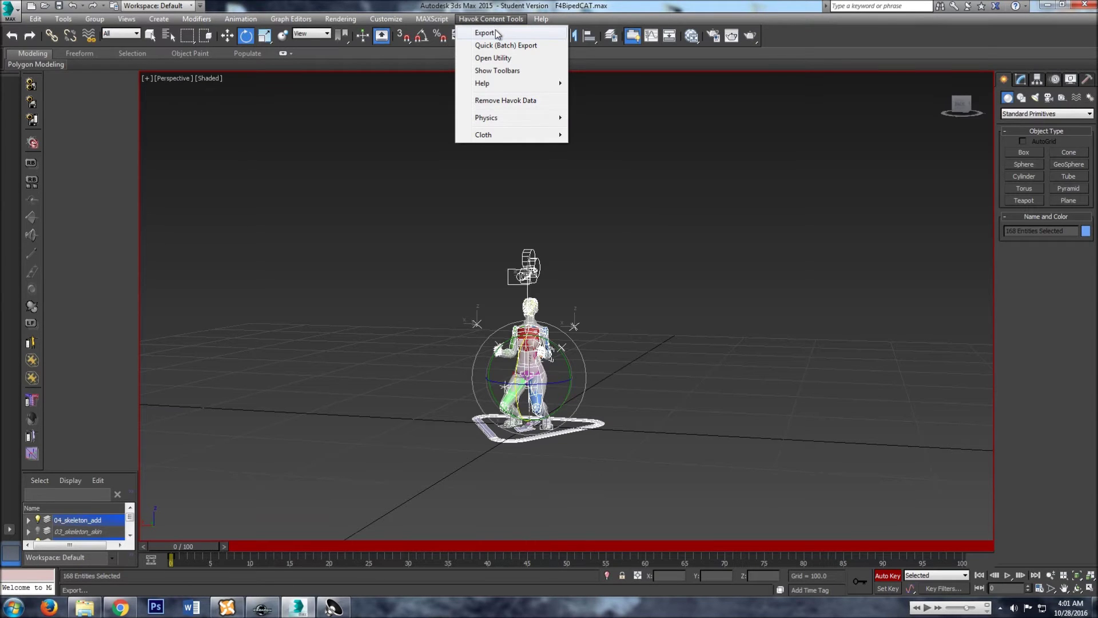
Start the Havok export, load the F4Animation.hko configuration set and show Write to Platform
left_click(485, 33)
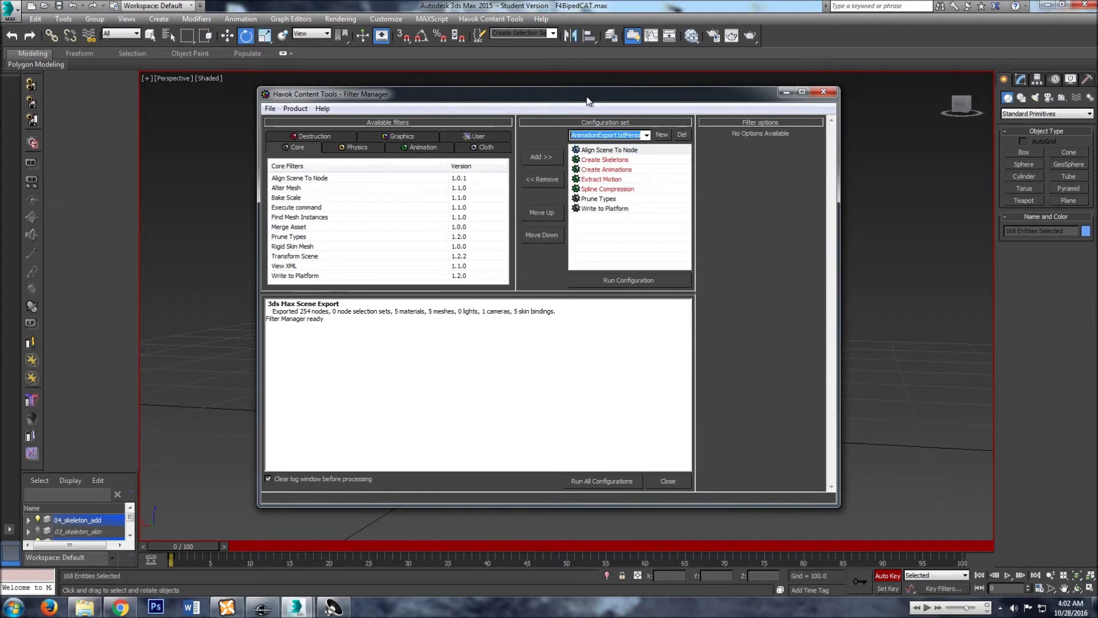
left_click_drag(587, 100, 646, 107)
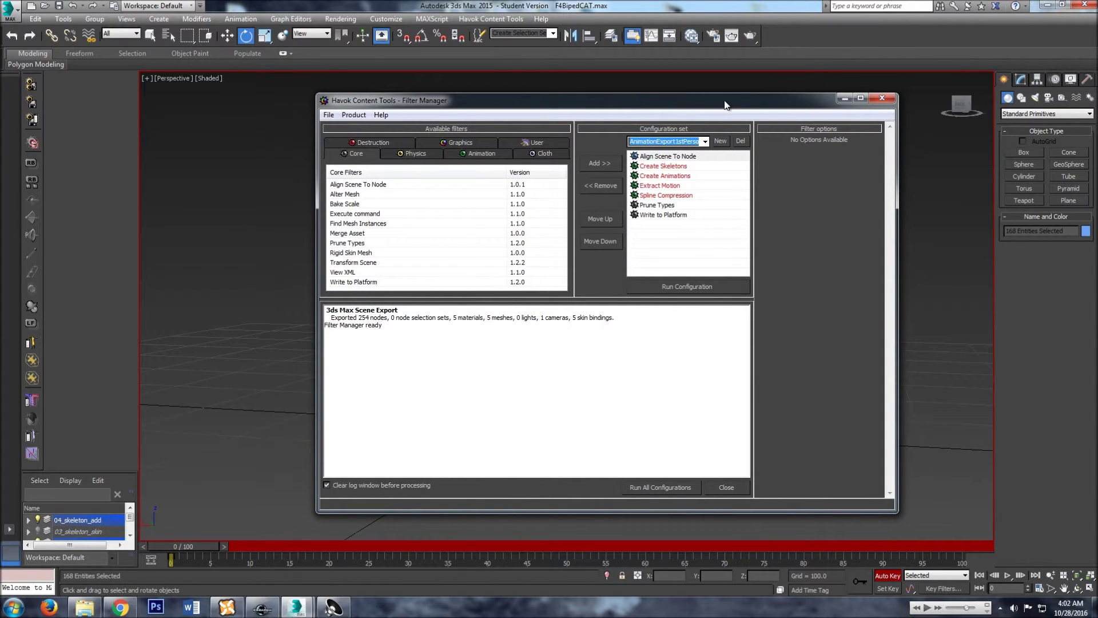
left_click_drag(725, 102, 745, 102)
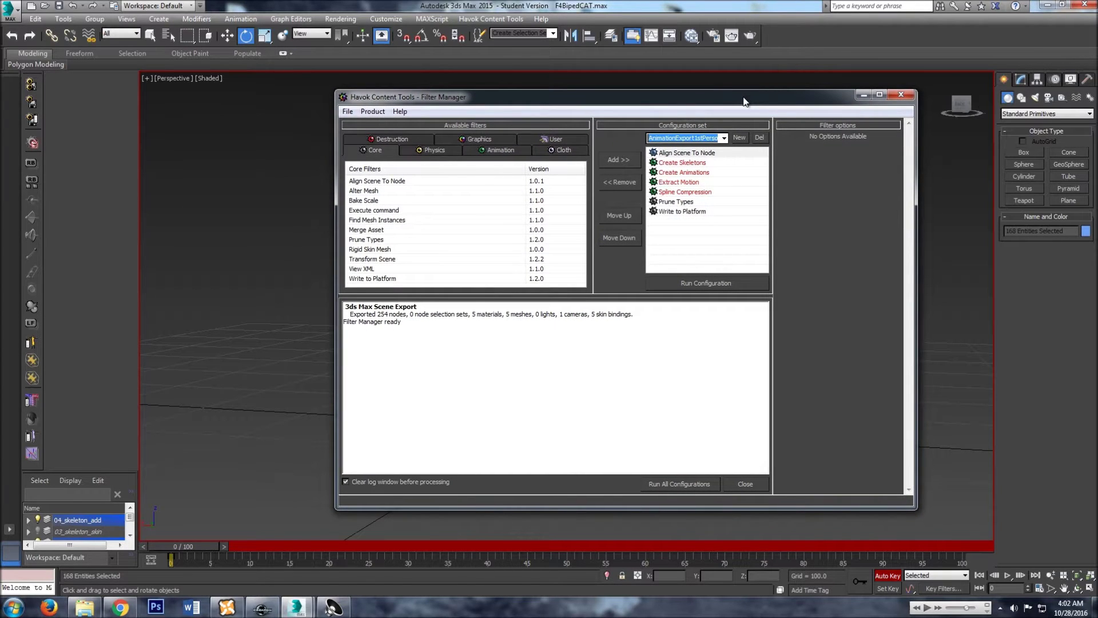
left_click(347, 111)
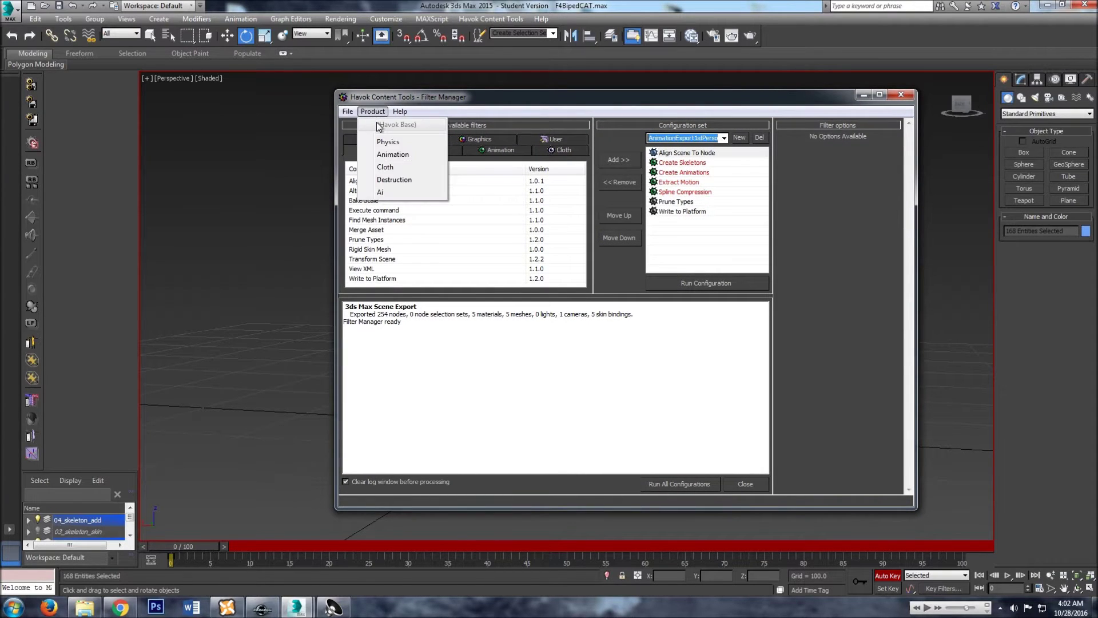
left_click(362, 140)
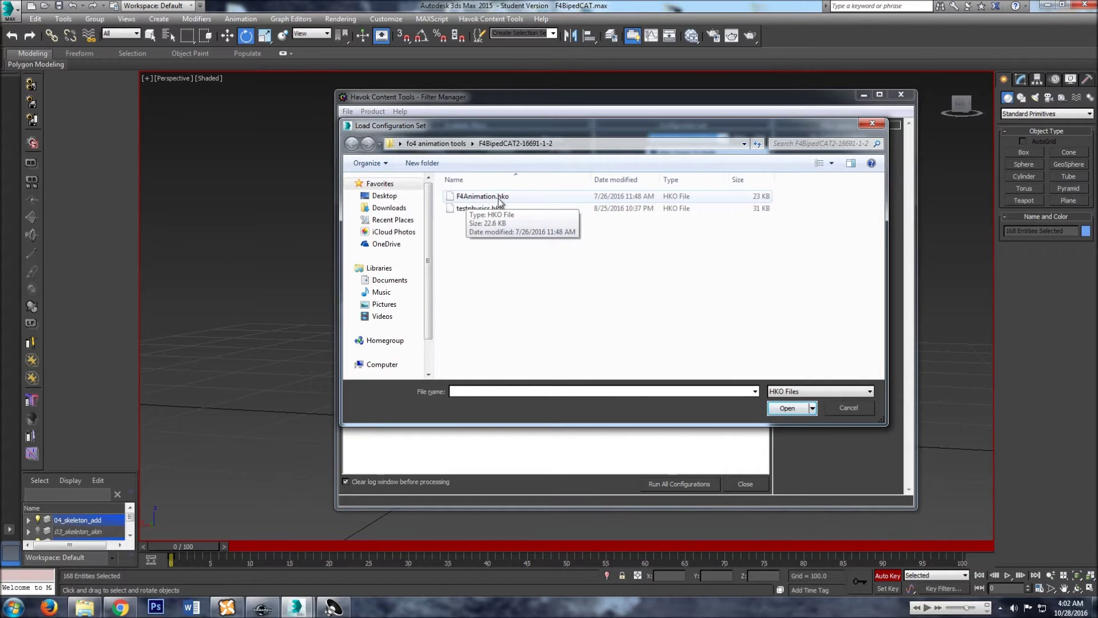
left_click(849, 407)
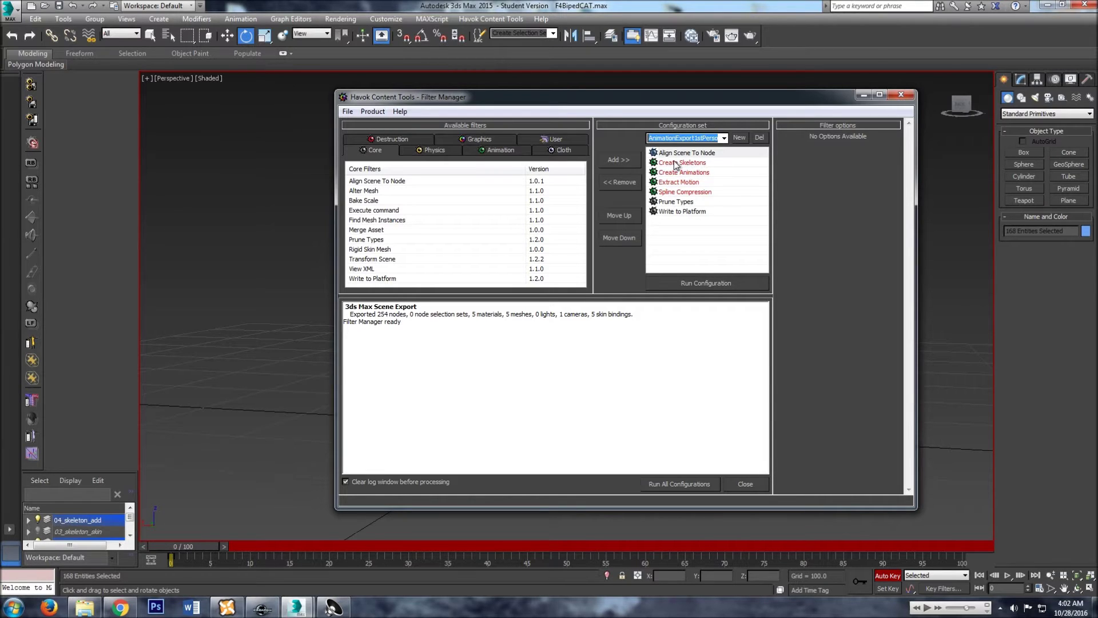
left_click(675, 212)
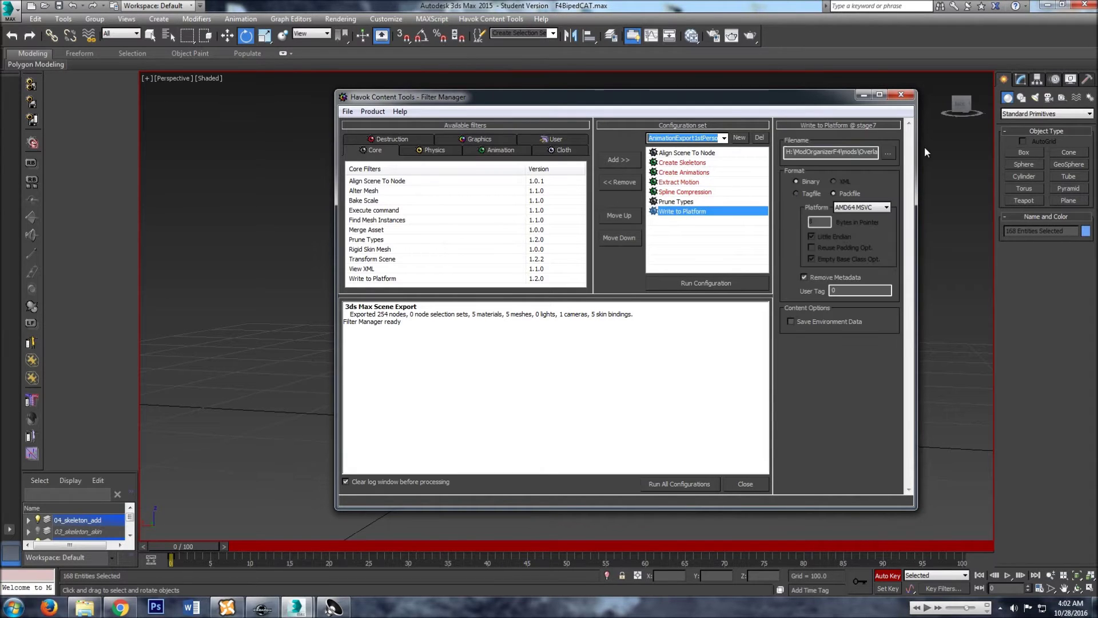
Set the Write to Platform filename to poop.hkx in the F4BipedCAT2-16691-1-2 folder
left_click(888, 154)
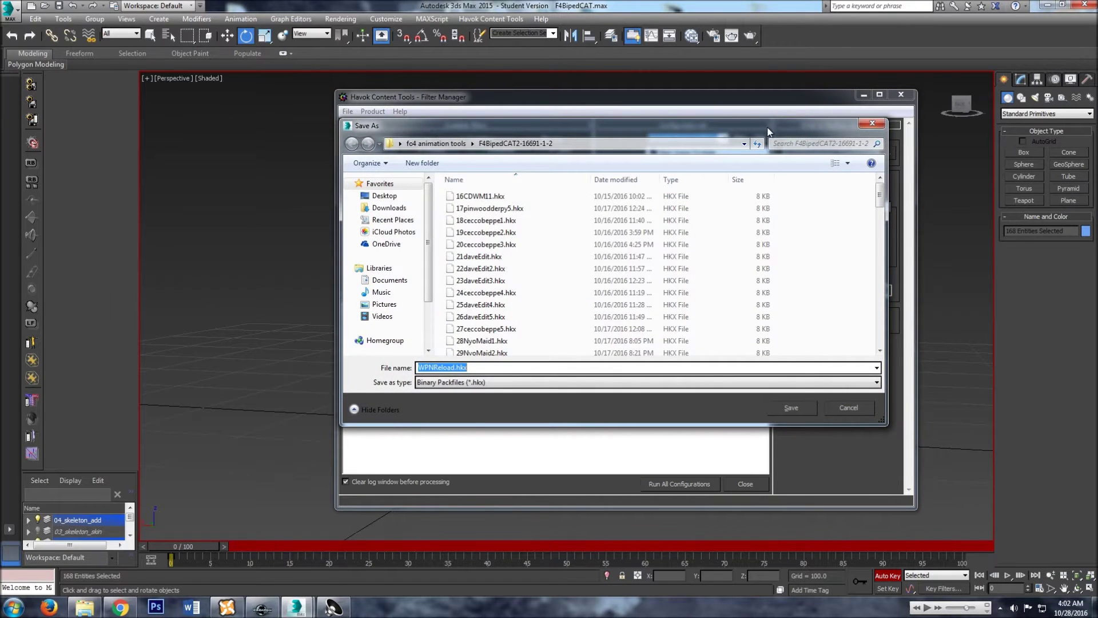
left_click_drag(768, 130, 804, 155)
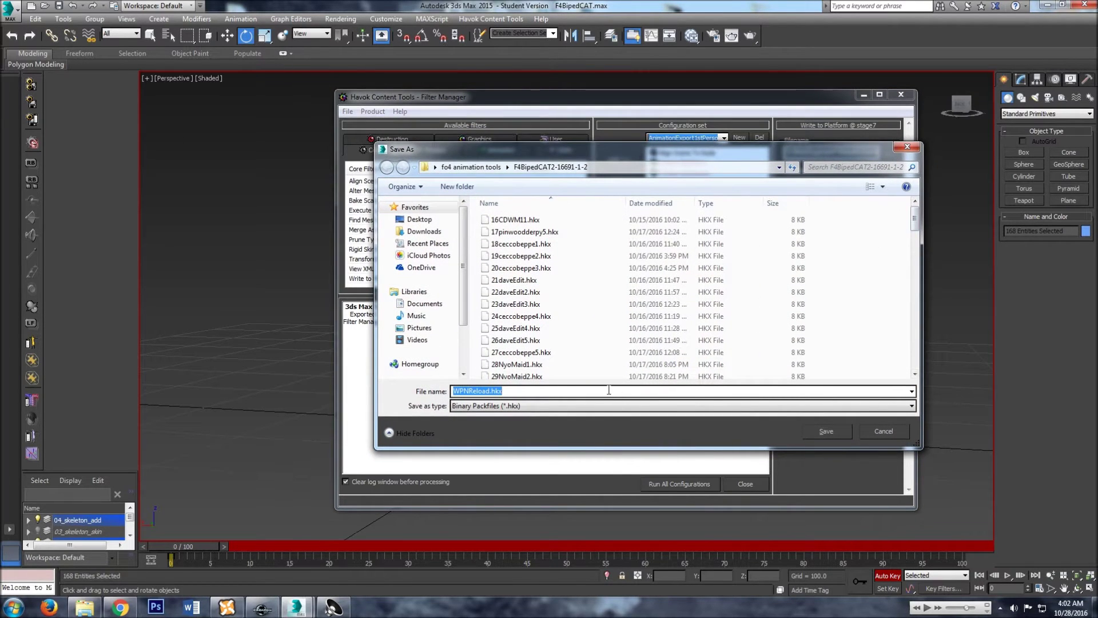
type("poop")
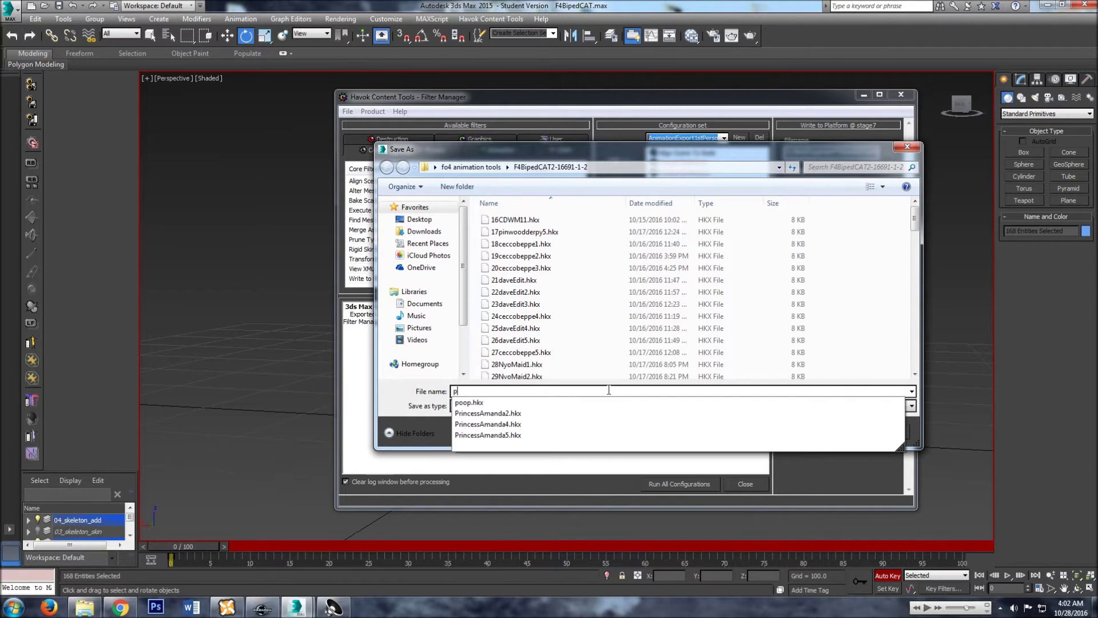
left_click(488, 403)
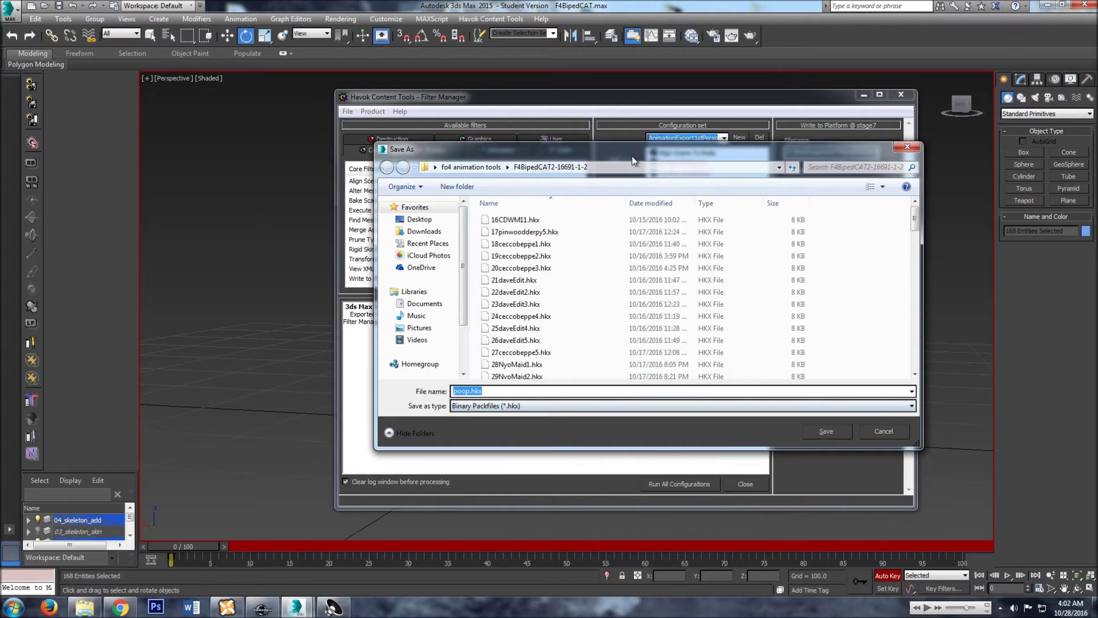
left_click_drag(634, 154, 611, 158)
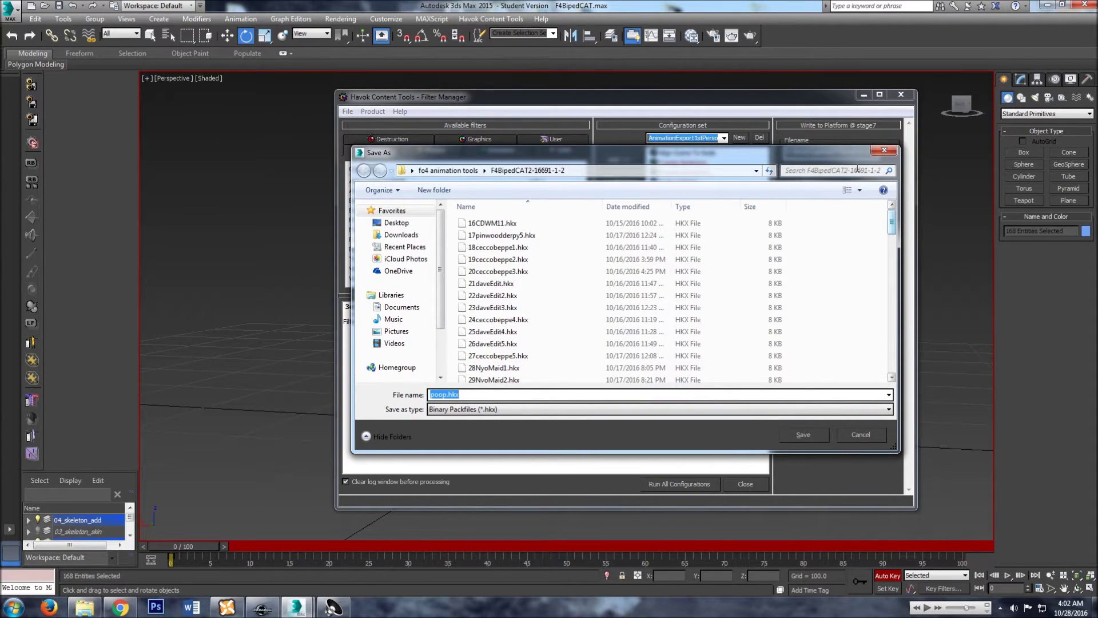
left_click_drag(842, 156, 876, 164)
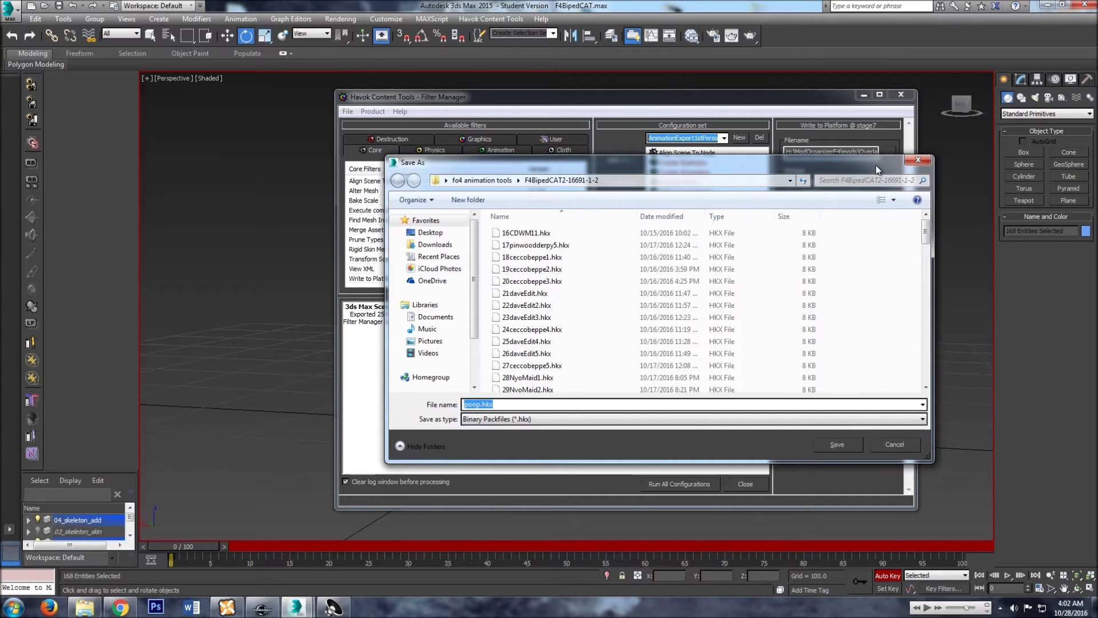
left_click_drag(876, 165, 905, 156)
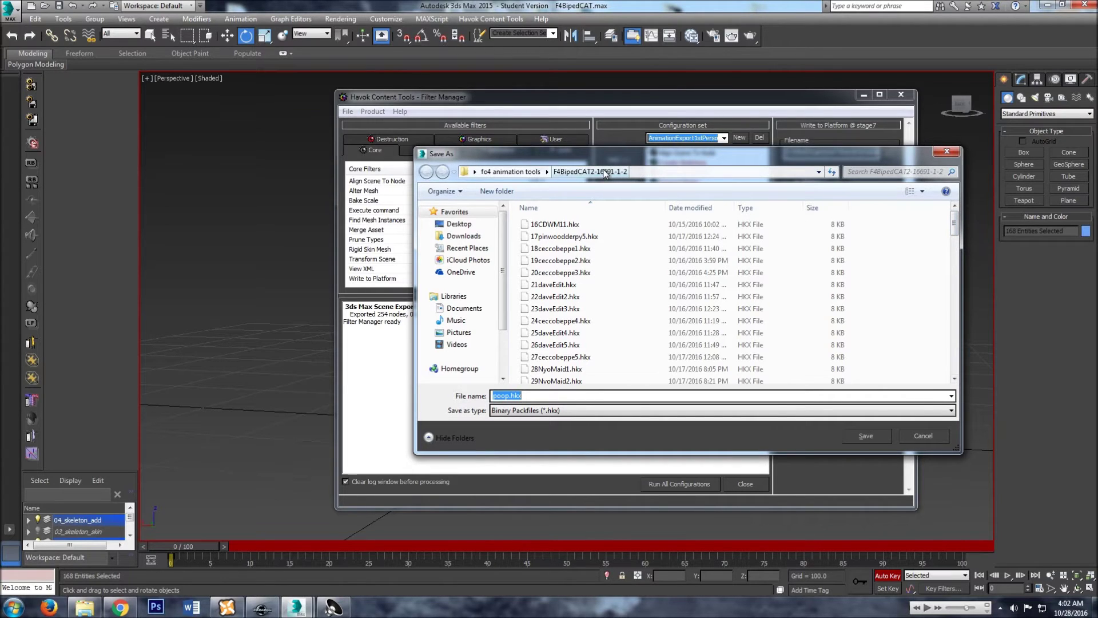
left_click_drag(606, 167, 634, 176)
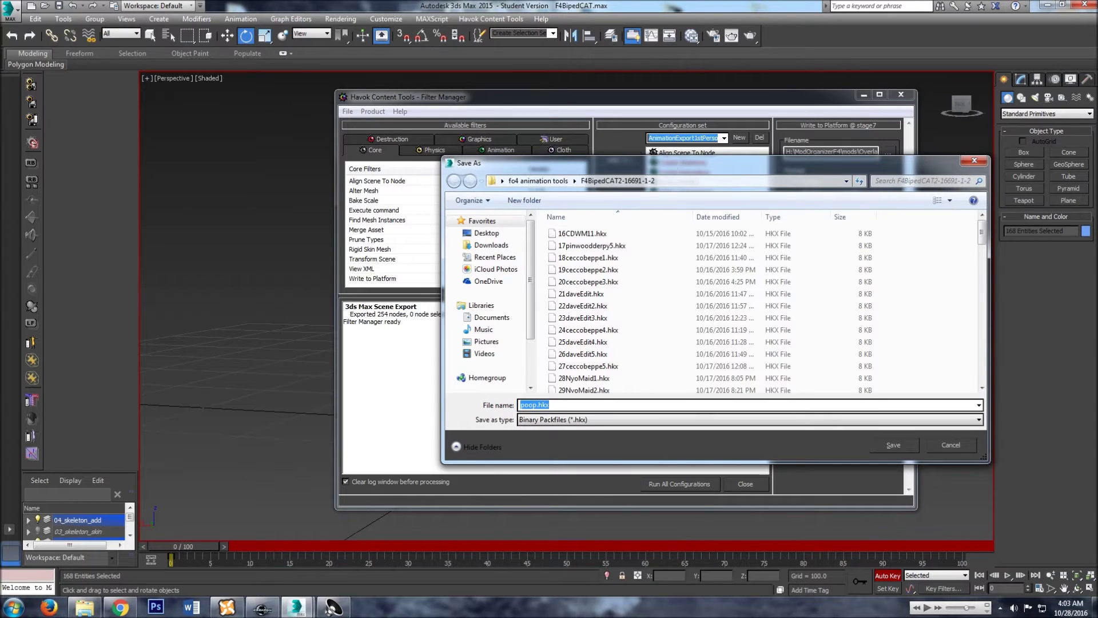
left_click_drag(670, 162, 638, 121)
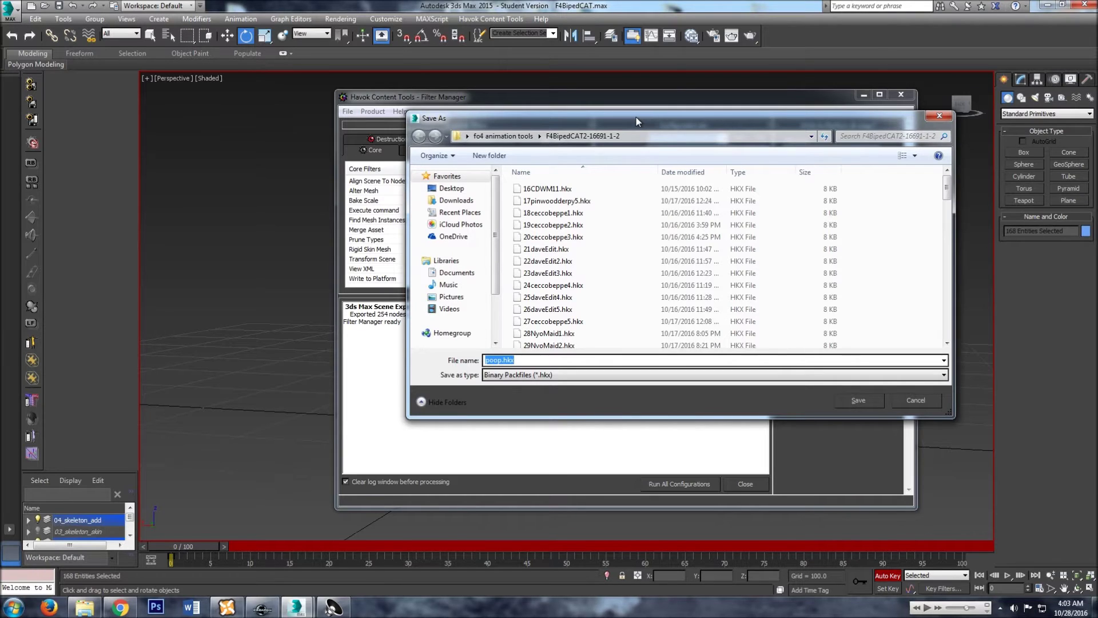
mouse_move(637, 122)
left_mouse_down()
mouse_move(616, 108)
mouse_move(632, 110)
left_mouse_up()
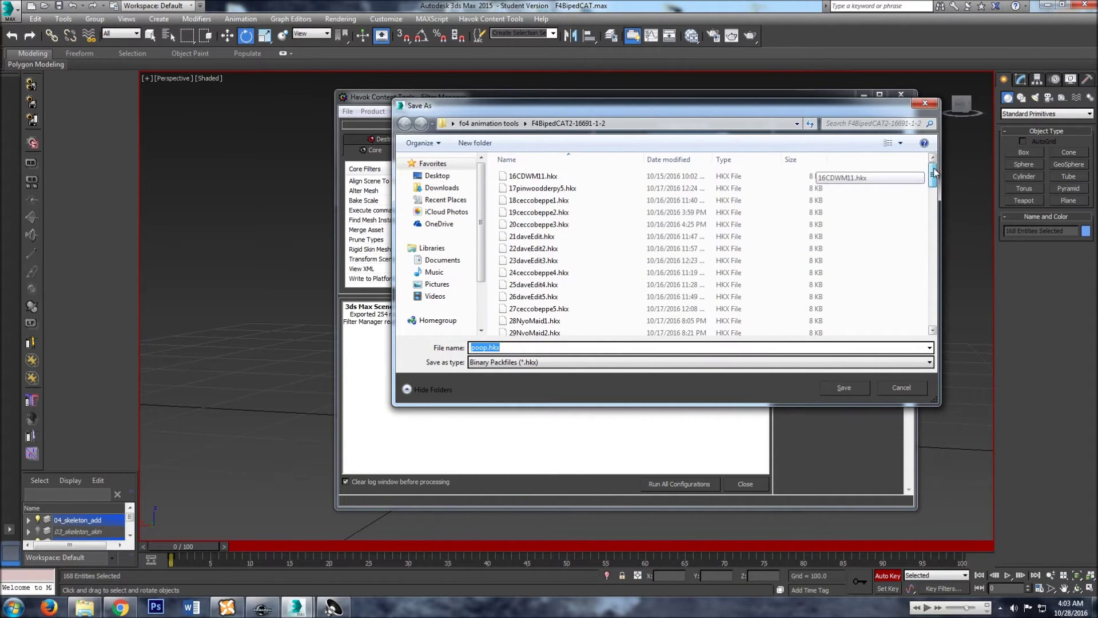
mouse_move(933, 172)
left_mouse_down()
mouse_move(943, 278)
mouse_move(945, 162)
left_mouse_up()
left_click_drag(868, 108, 885, 126)
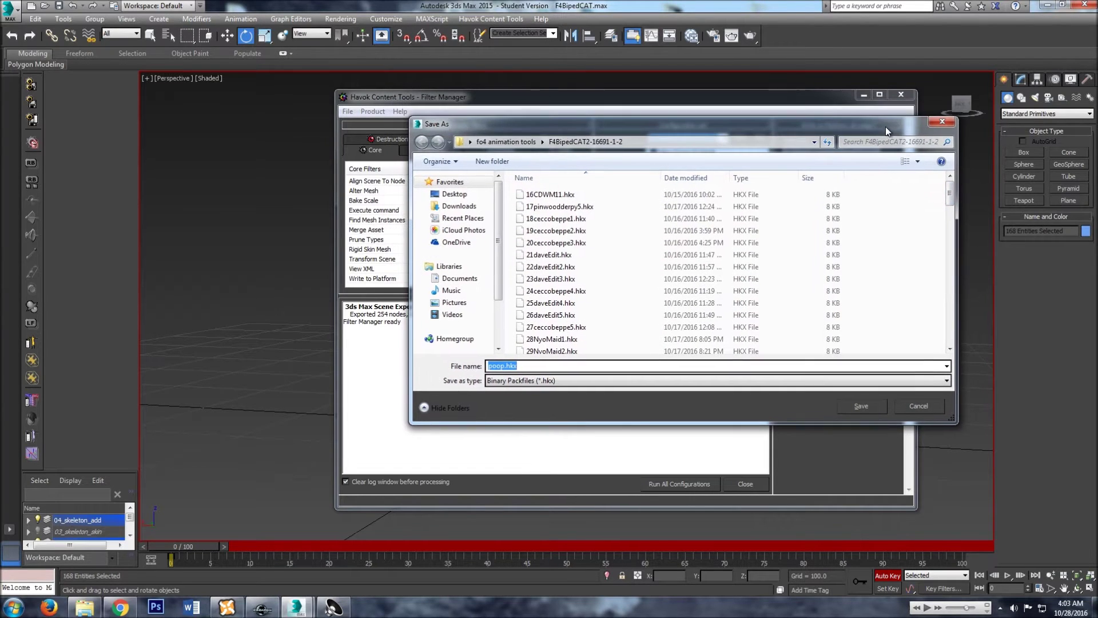
left_click(866, 407)
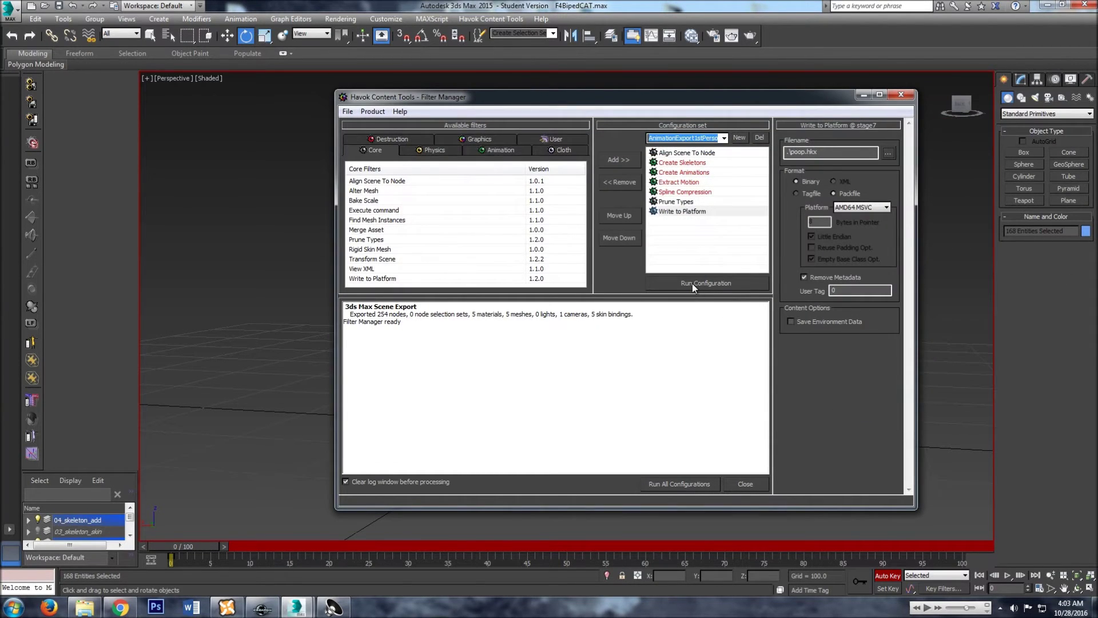
Run the configuration to export poop.hkx, then close Filter Manager without saving changes
left_click(692, 283)
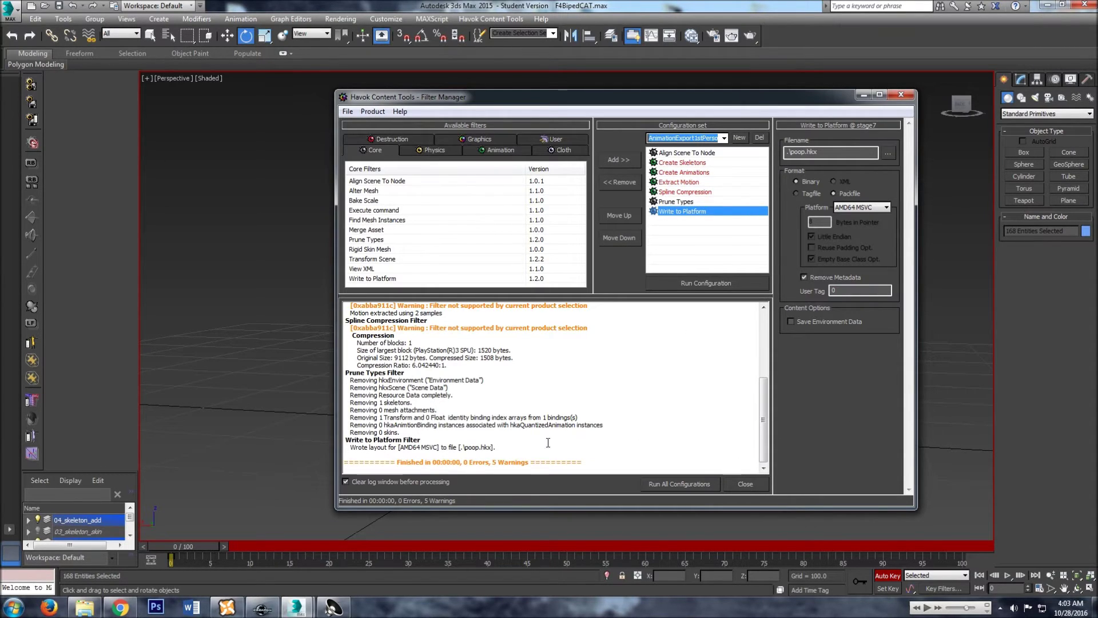
left_click(747, 483)
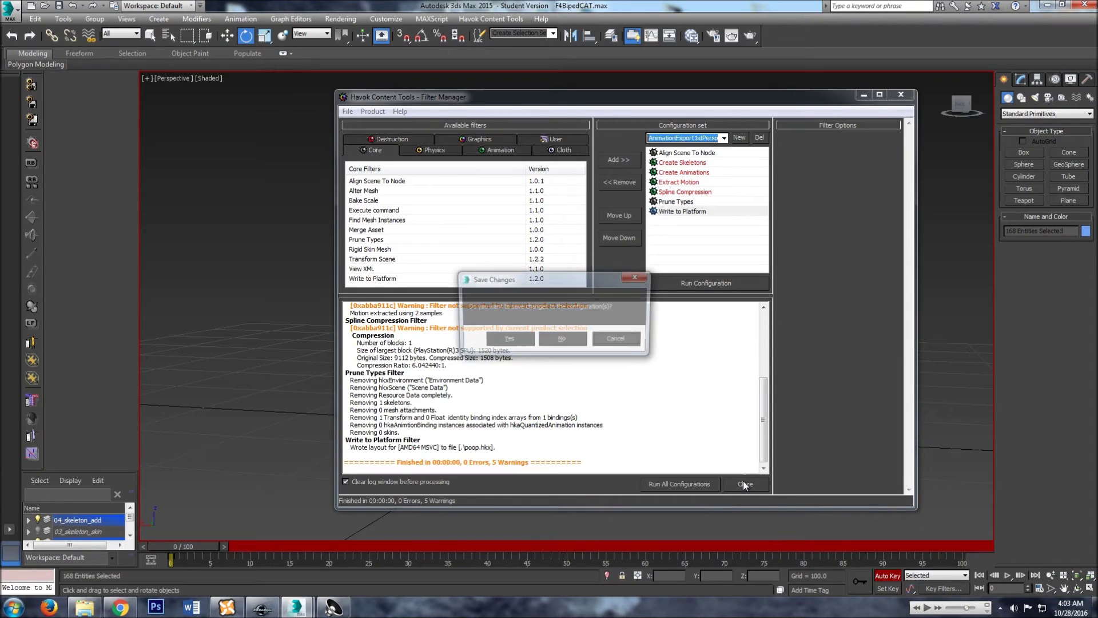
left_click(563, 342)
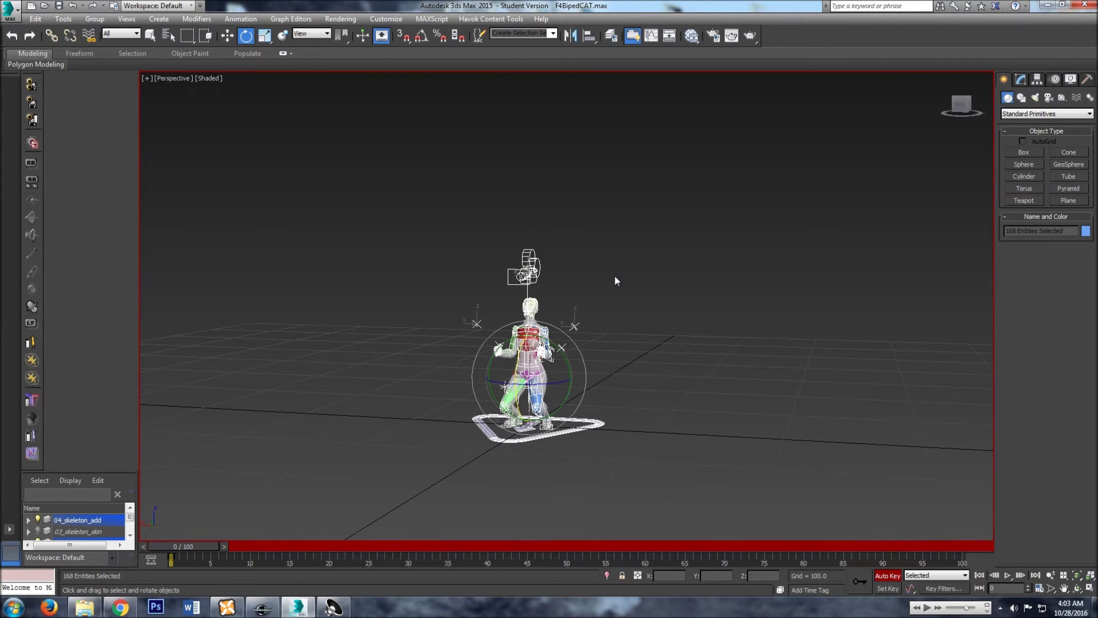
Orbit the viewport to face the kneeling character
middle_click_drag(662, 304, 691, 306, "alt")
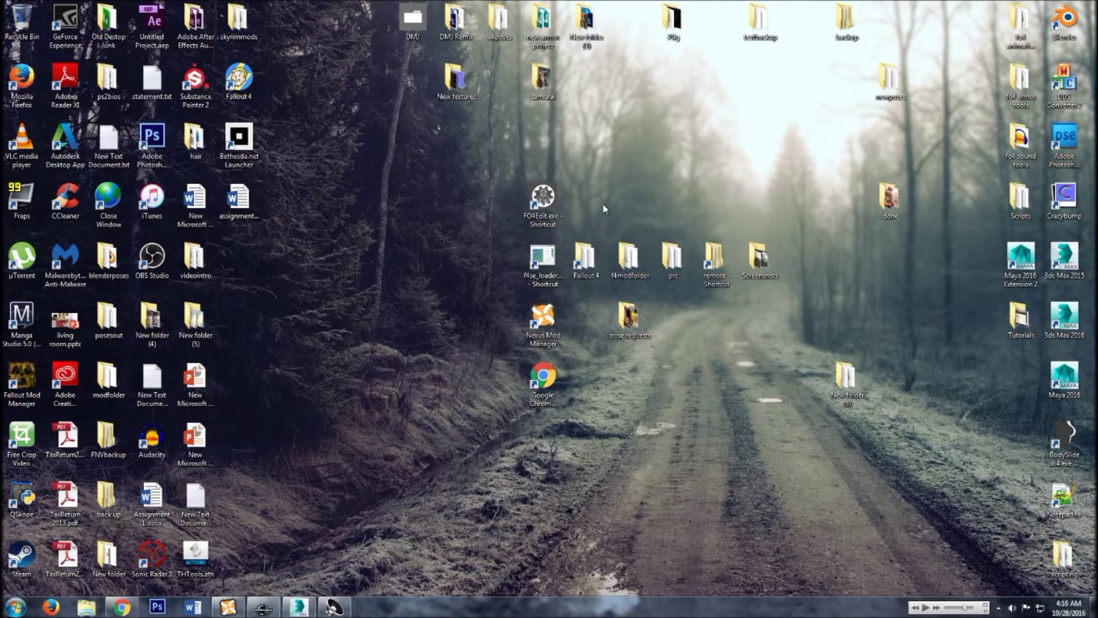
Browse Fallout 4 > Data > meshes > actors > character, then back up to Data
double_click(587, 264)
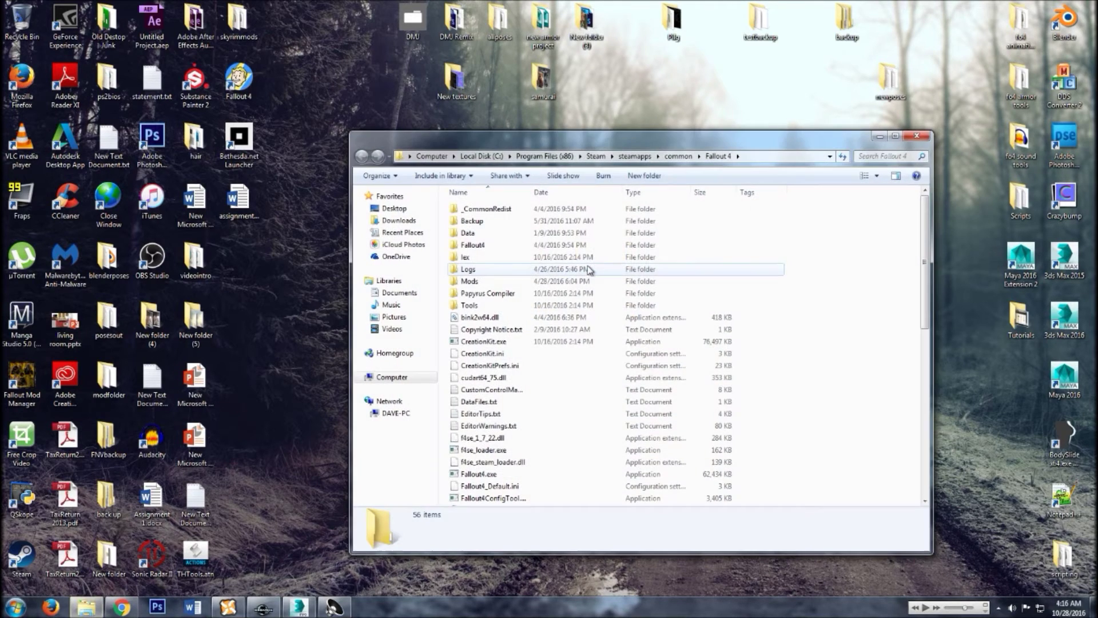
double_click(485, 235)
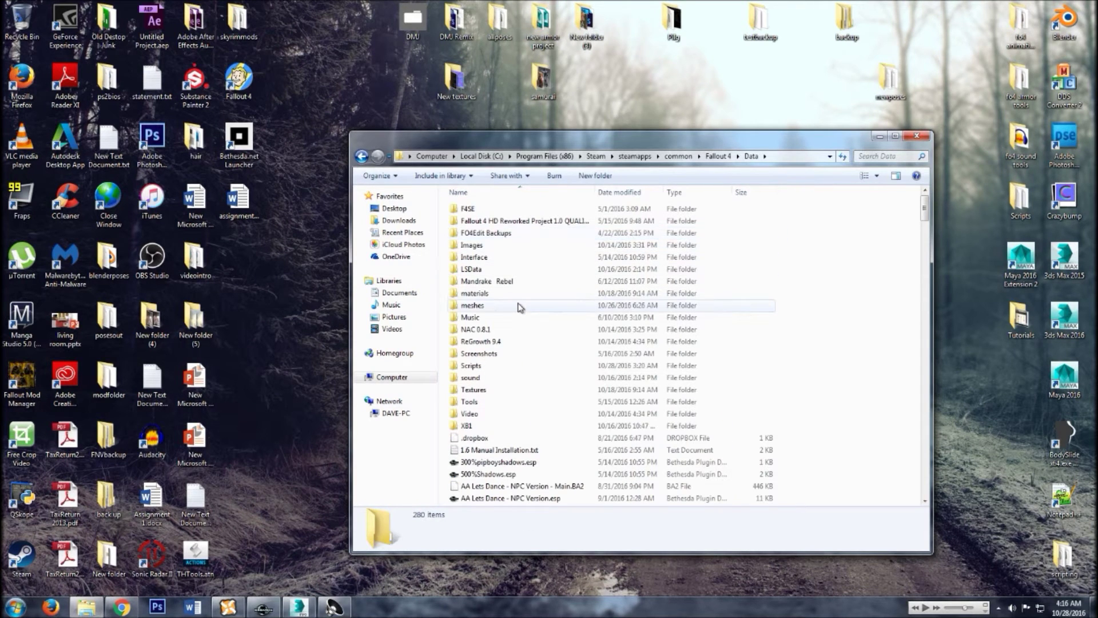
double_click(518, 305)
double_click(498, 225)
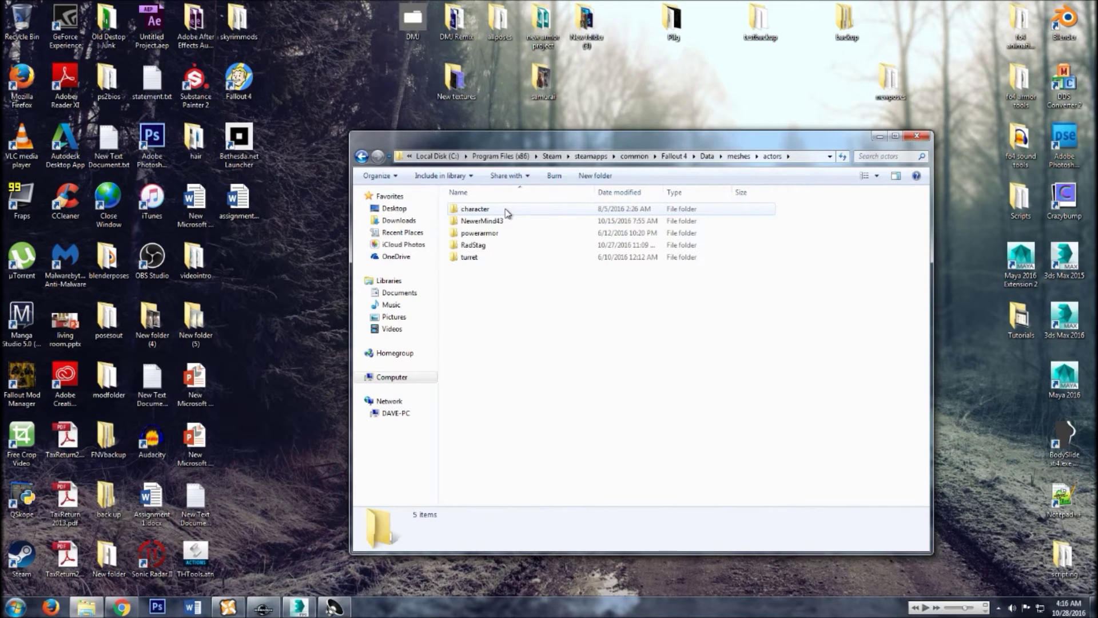
double_click(507, 212)
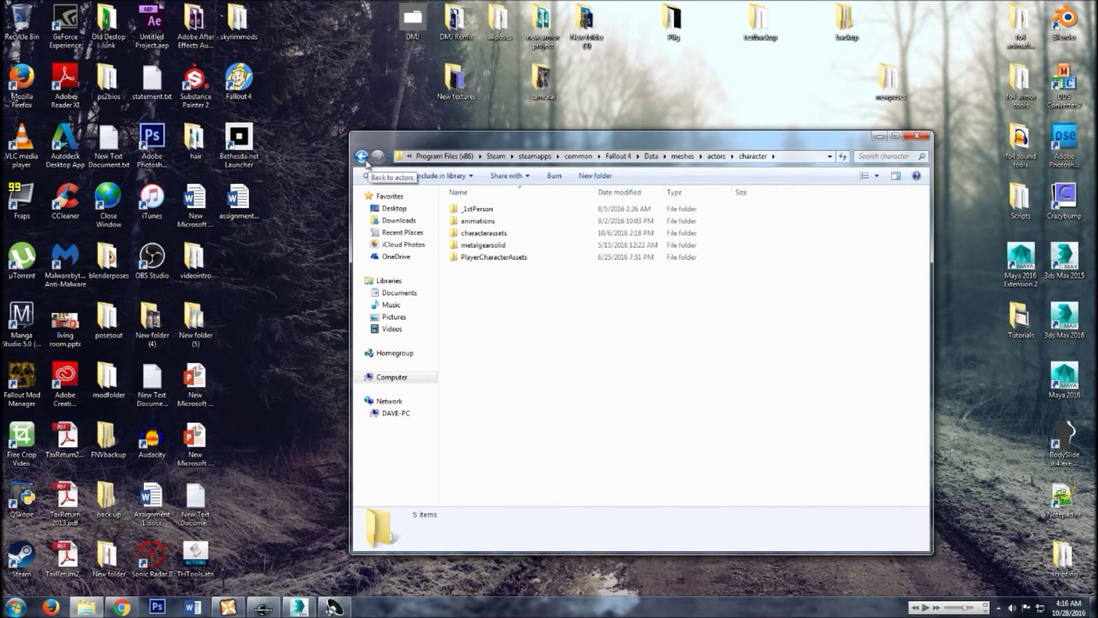
left_click(366, 163)
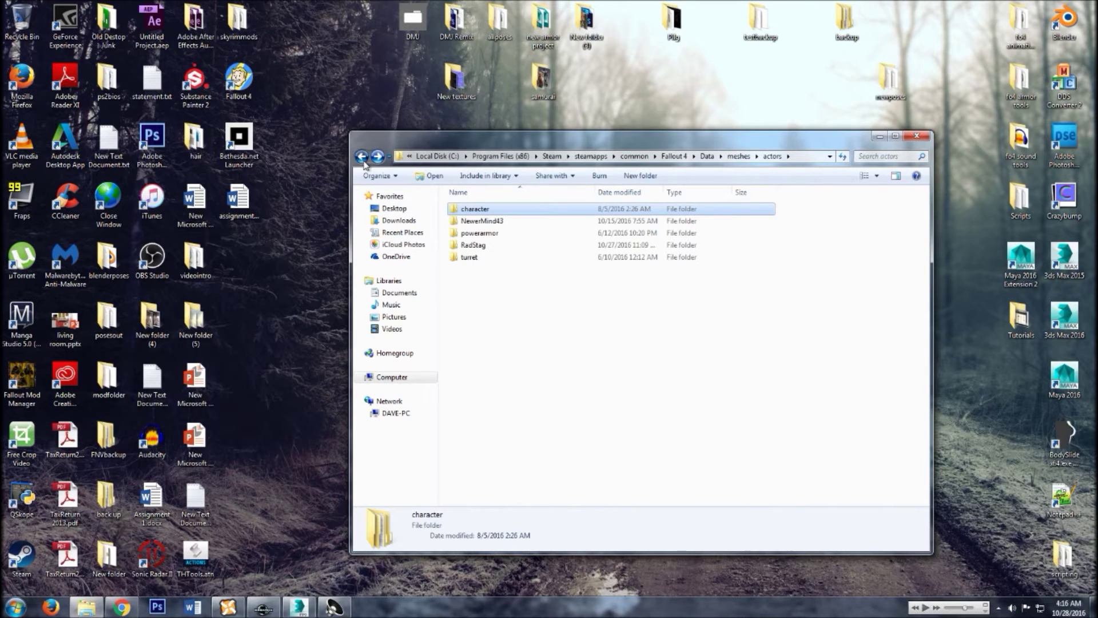
left_click(361, 156)
left_click(361, 157)
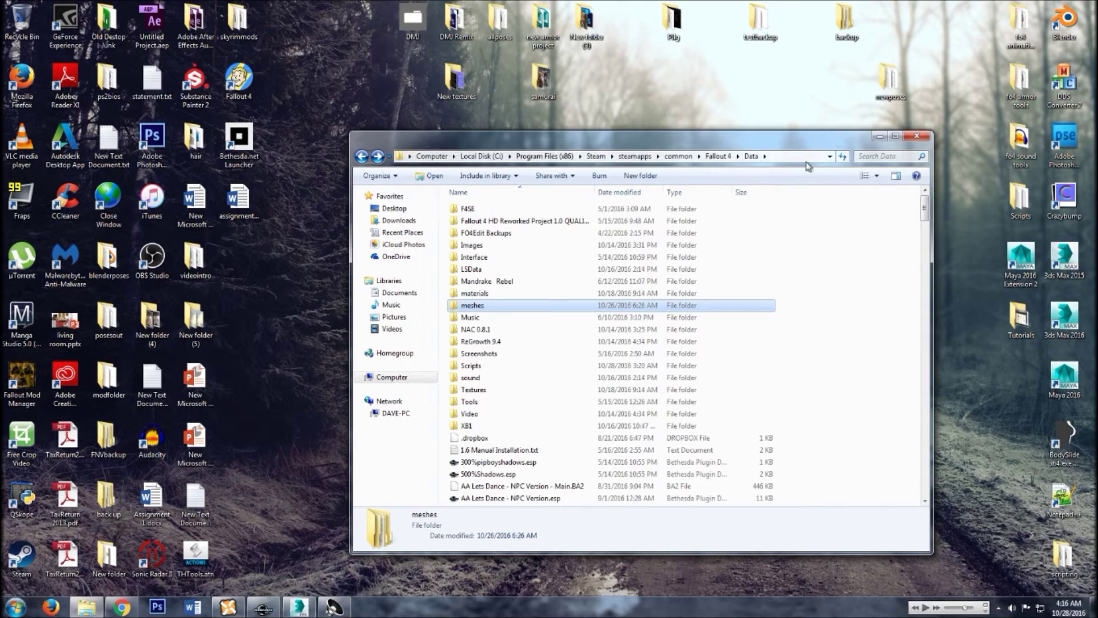
Reopen meshes > actors > character and enter the animations folder
left_click(480, 294)
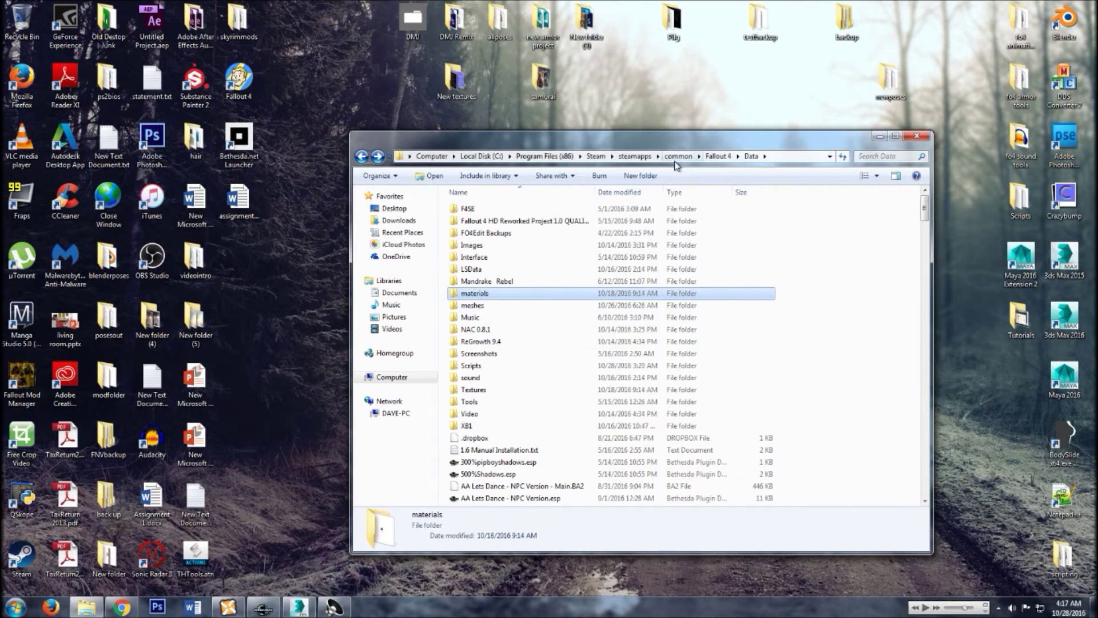
double_click(499, 307)
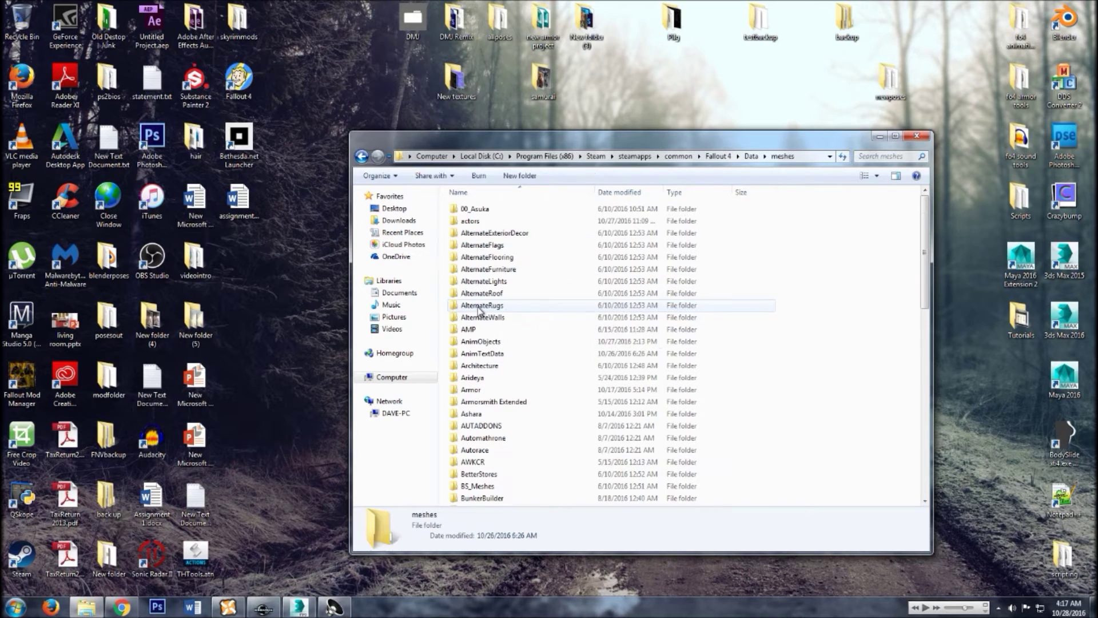
double_click(487, 223)
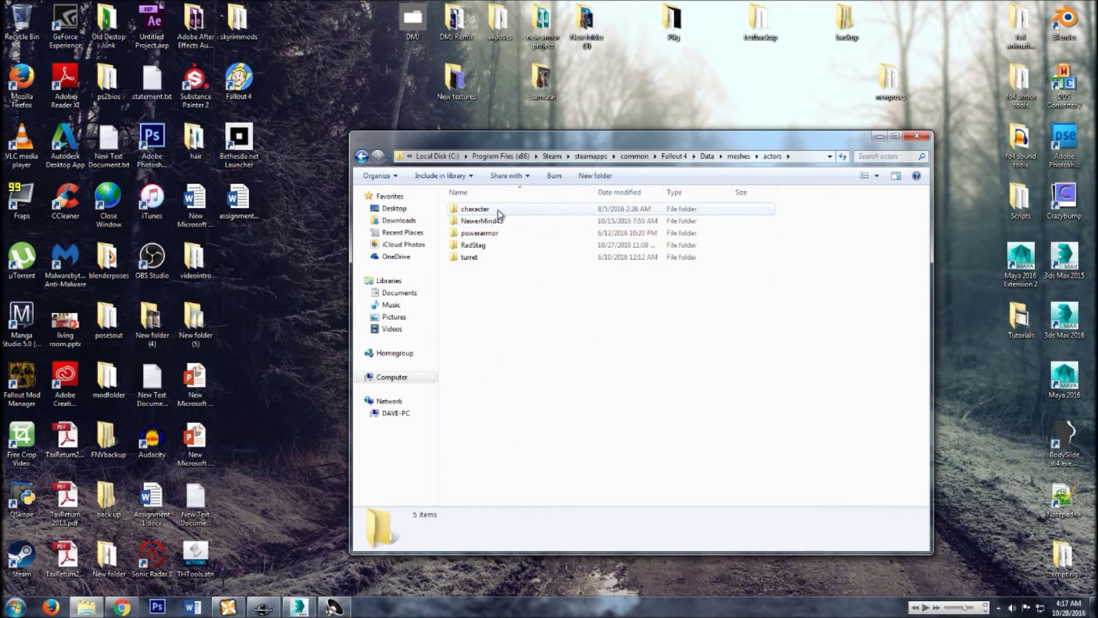
double_click(498, 210)
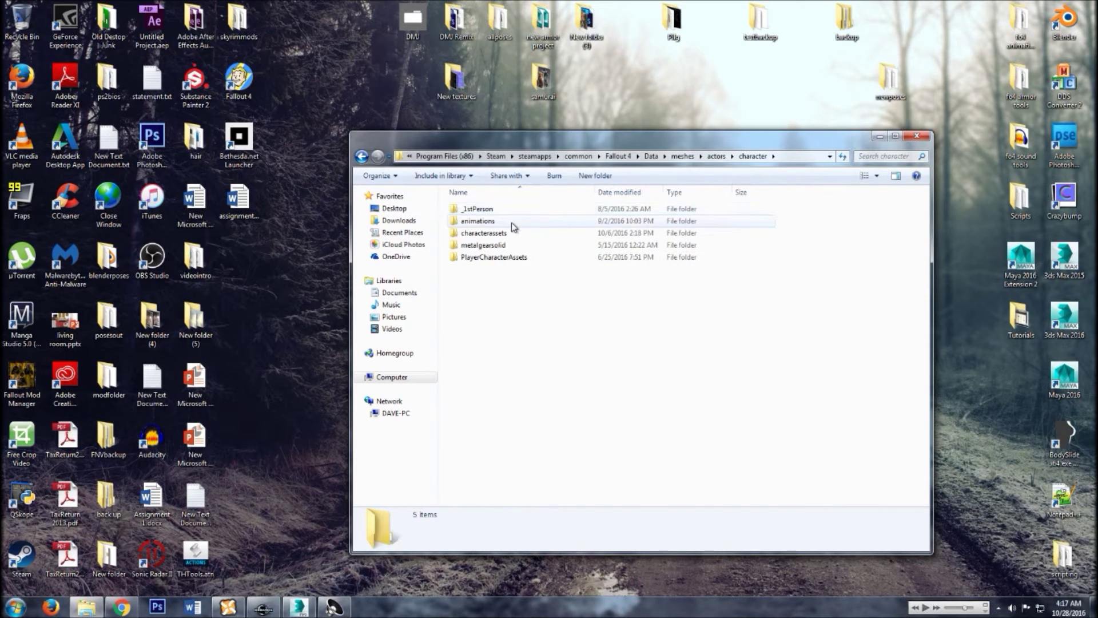
double_click(514, 227)
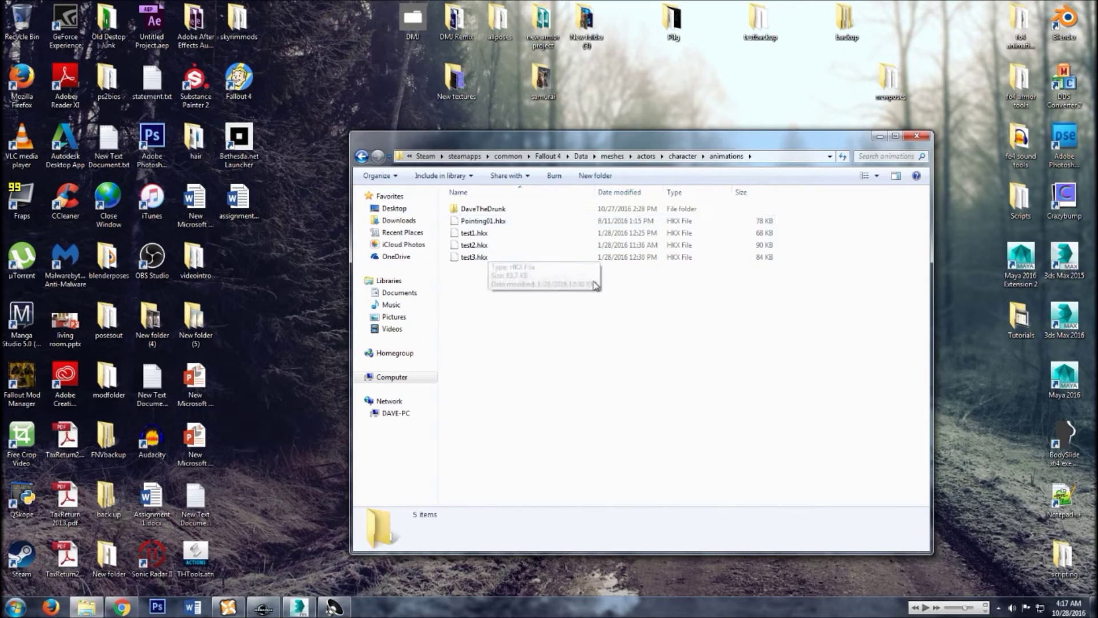
Add a folder named Template inside the animations folder and open it
right_click(494, 399)
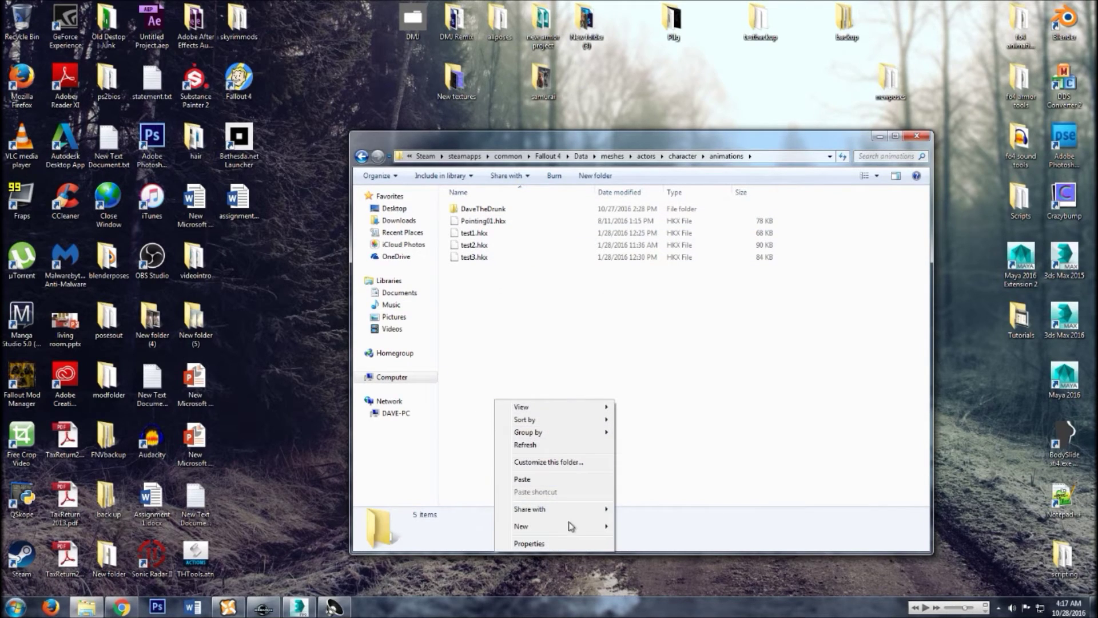
mouse_move(574, 529)
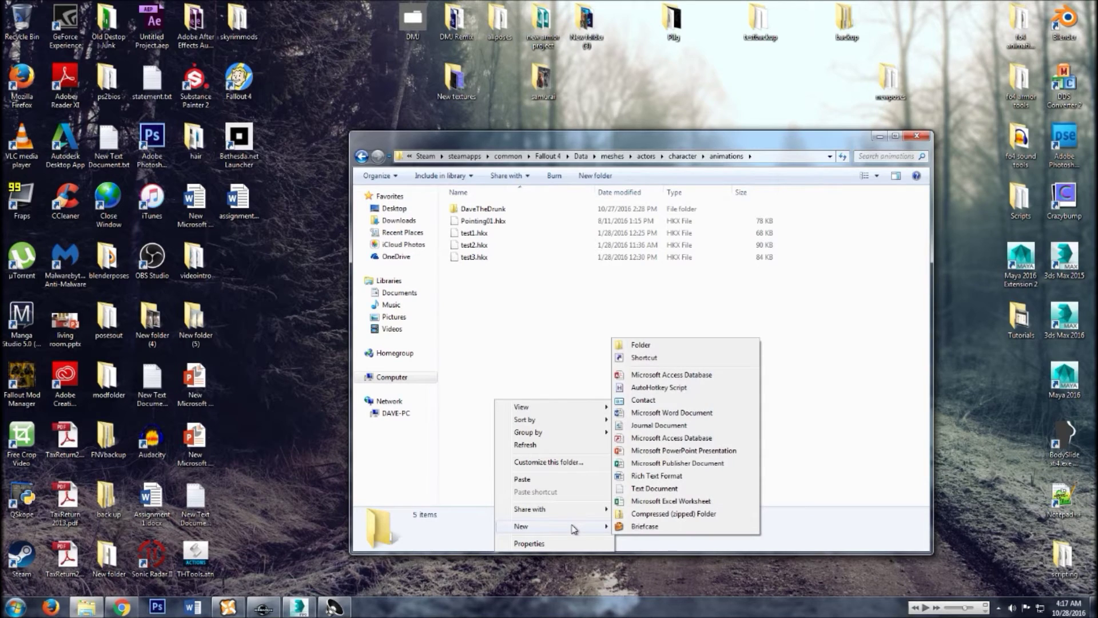
left_click(694, 346)
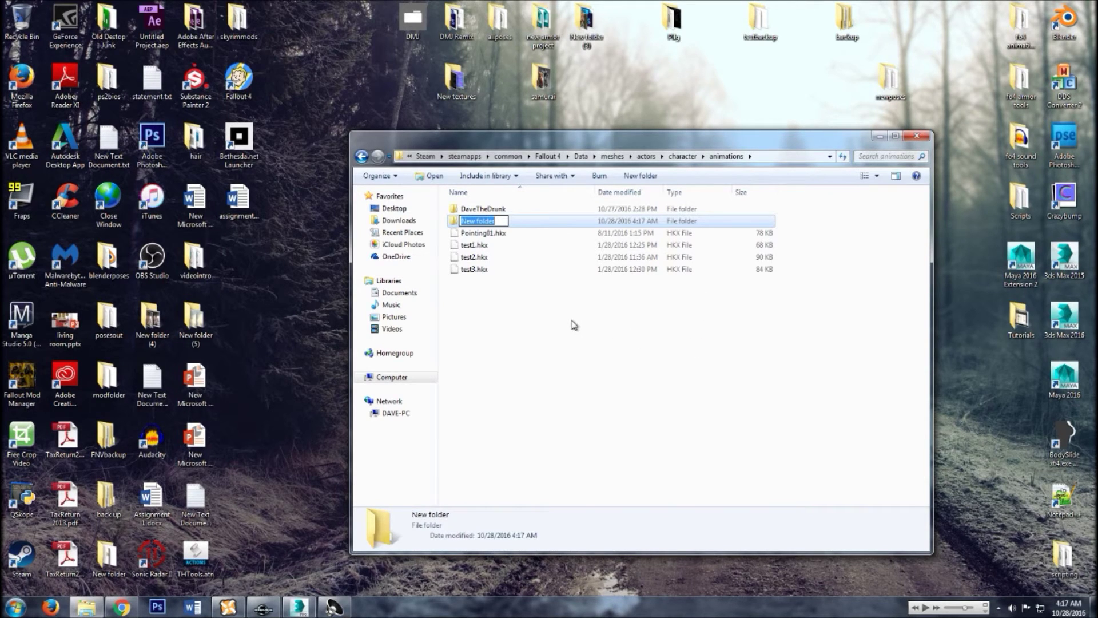
type("Template")
left_click(544, 355)
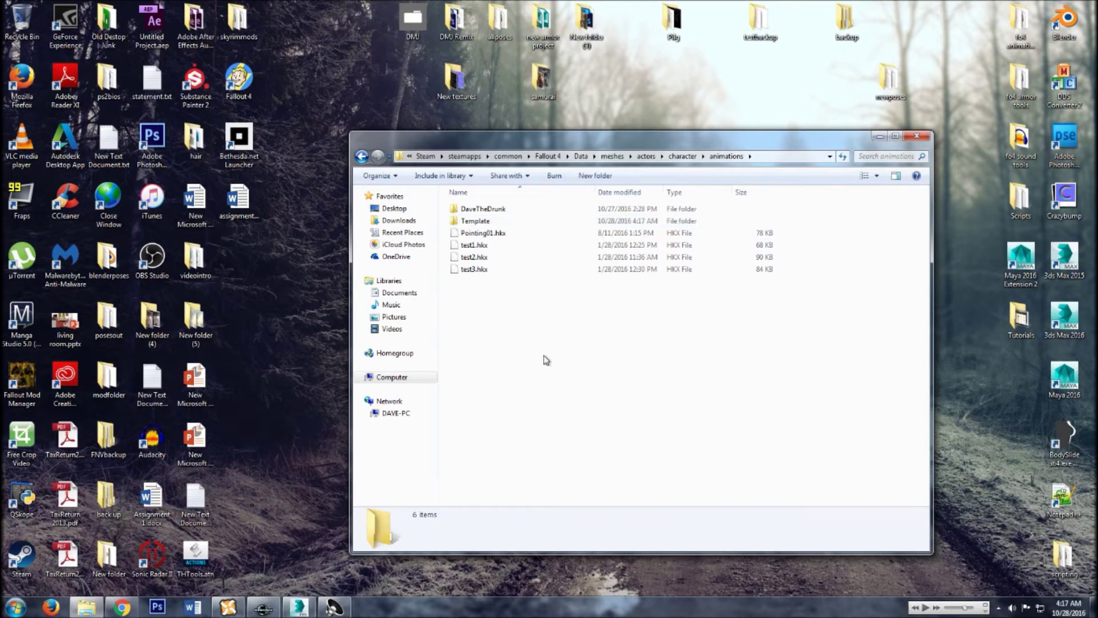
double_click(492, 222)
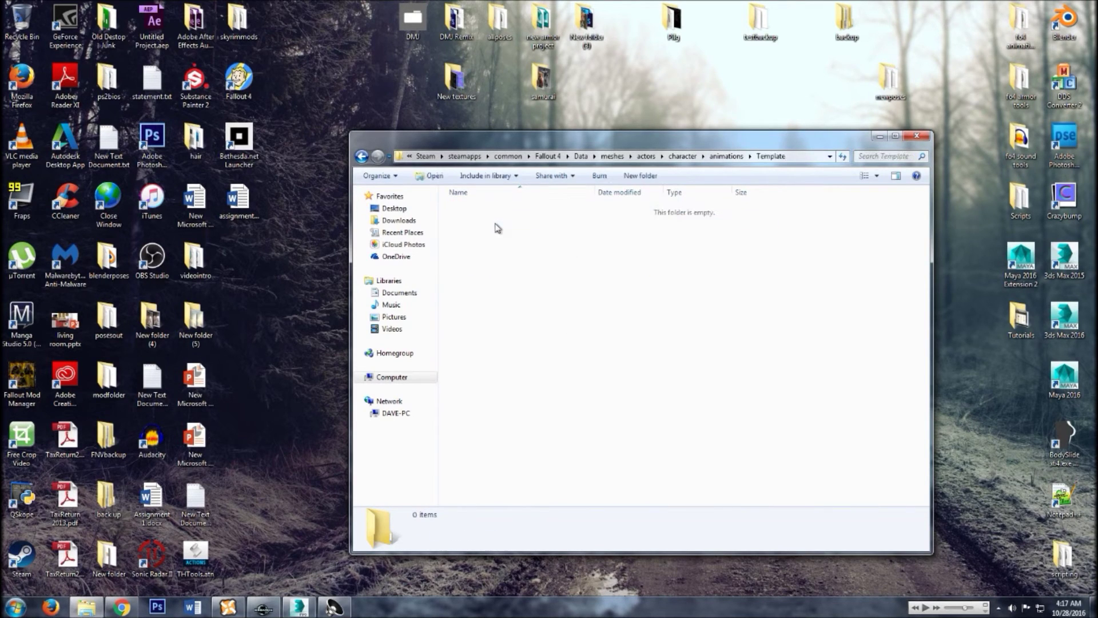
left_click_drag(728, 146, 431, 76)
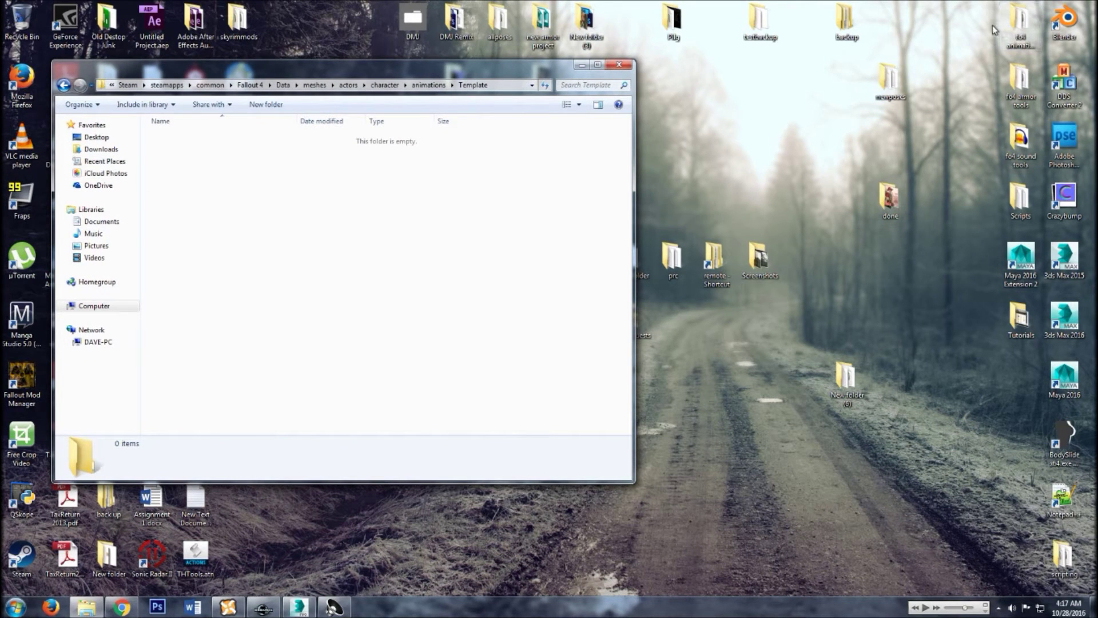
Open fo4 animation tools > F4BipedCAT2-16691-1-2 in a second window beside Template
double_click(1016, 41)
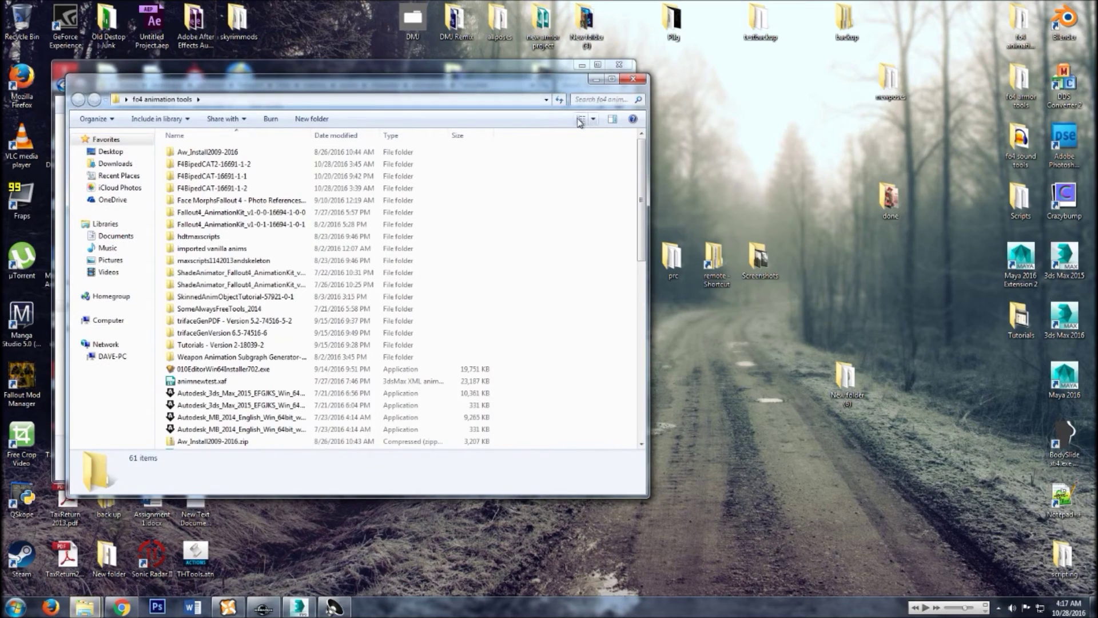
left_click_drag(508, 86, 933, 137)
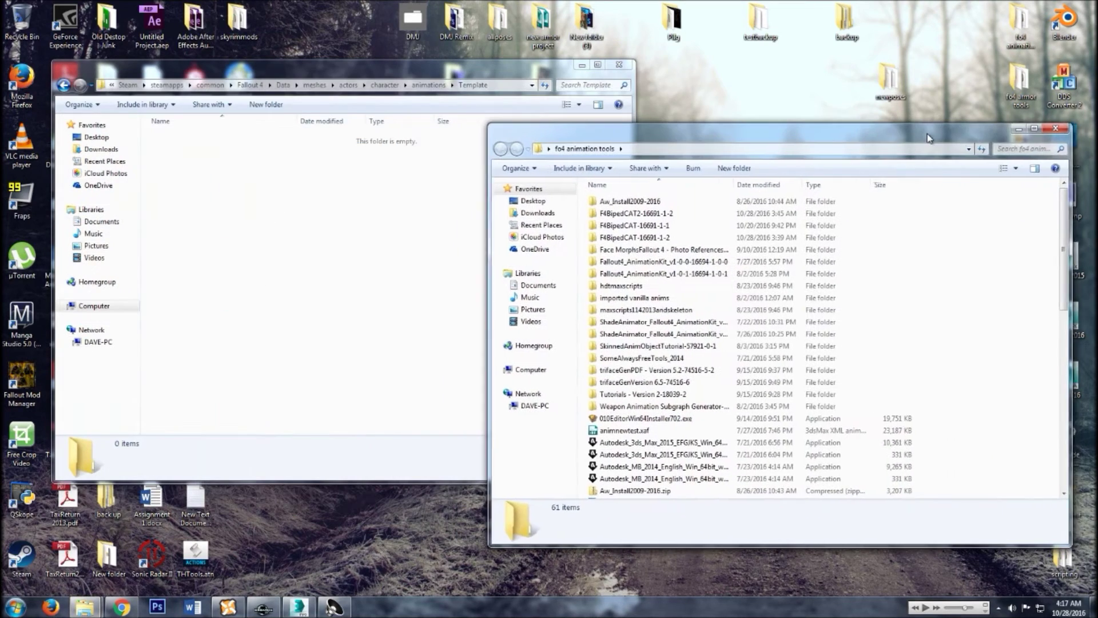
double_click(679, 214)
left_click(740, 407)
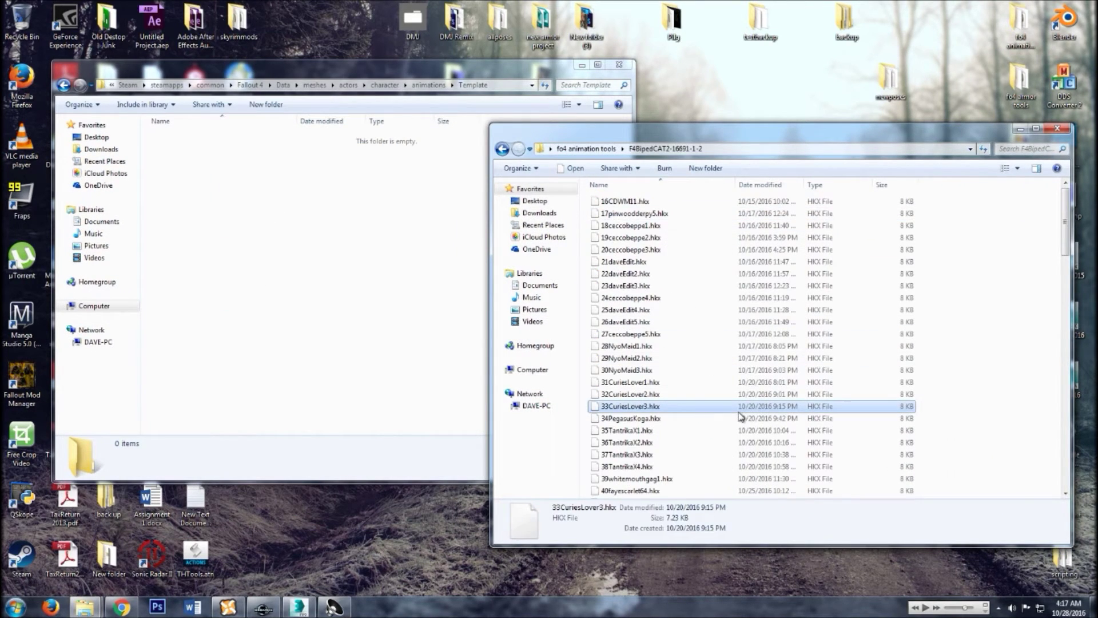
scroll(741, 416, "down", 5)
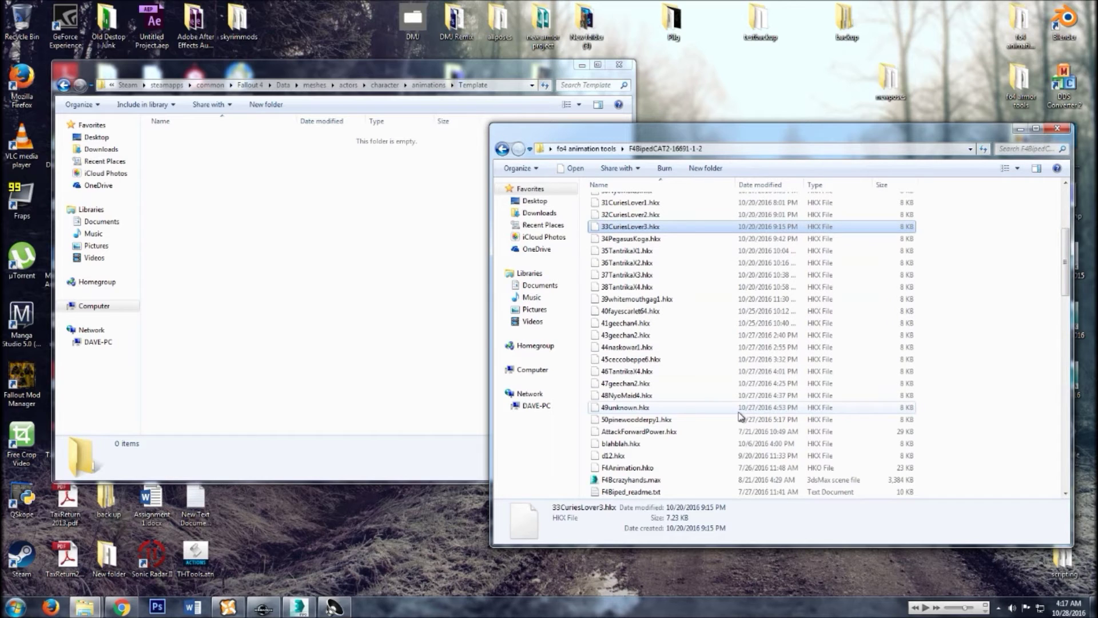
scroll(741, 416, "down", 4)
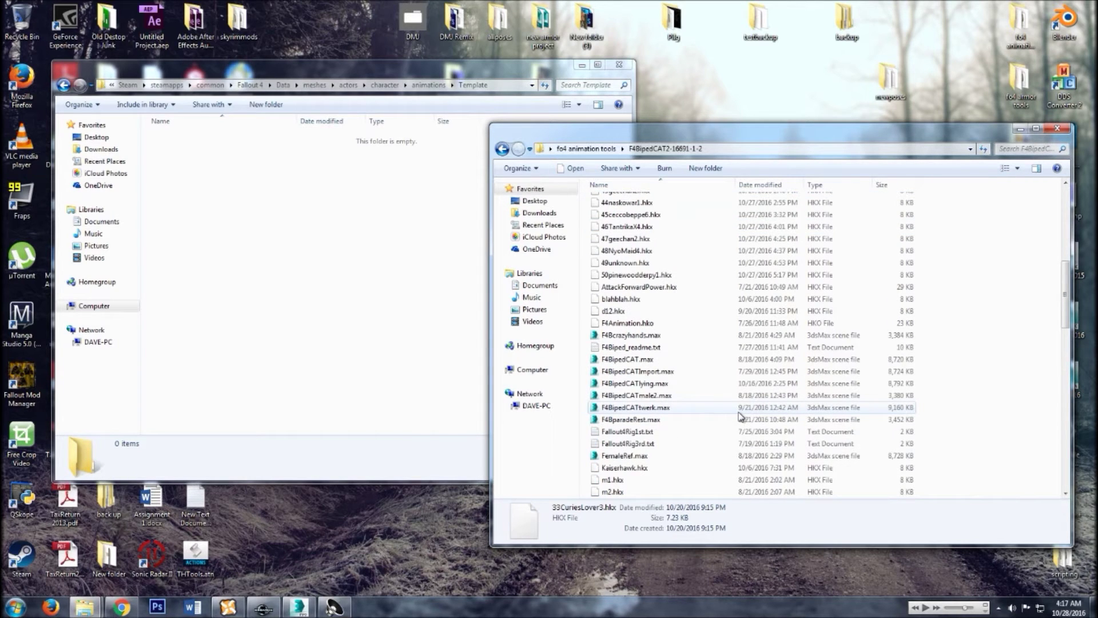
scroll(741, 416, "down", 7)
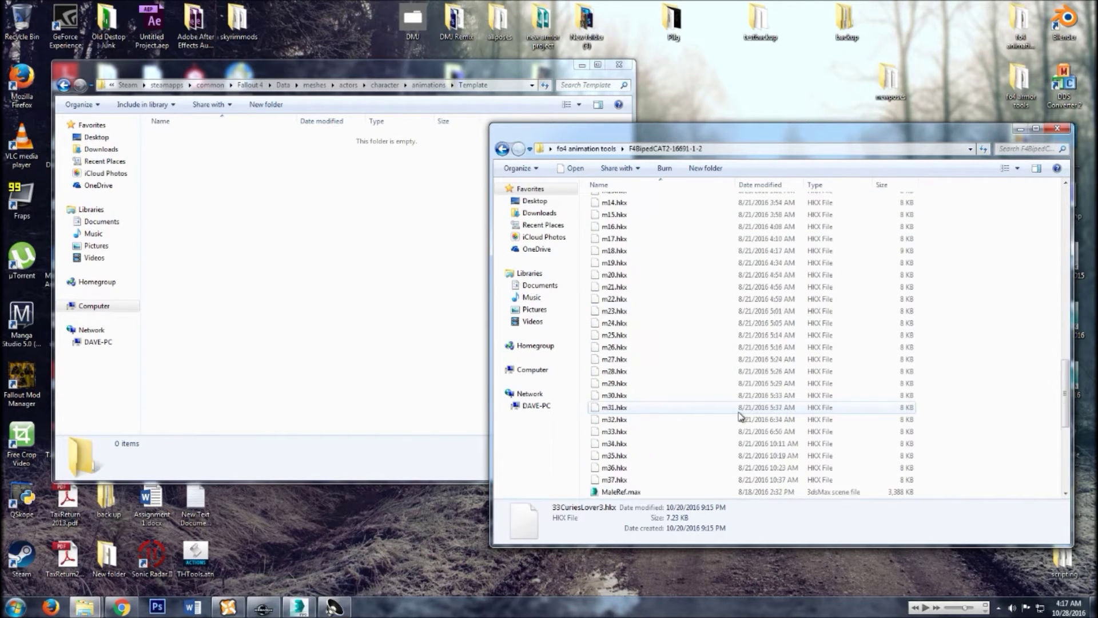
scroll(741, 416, "down", 5)
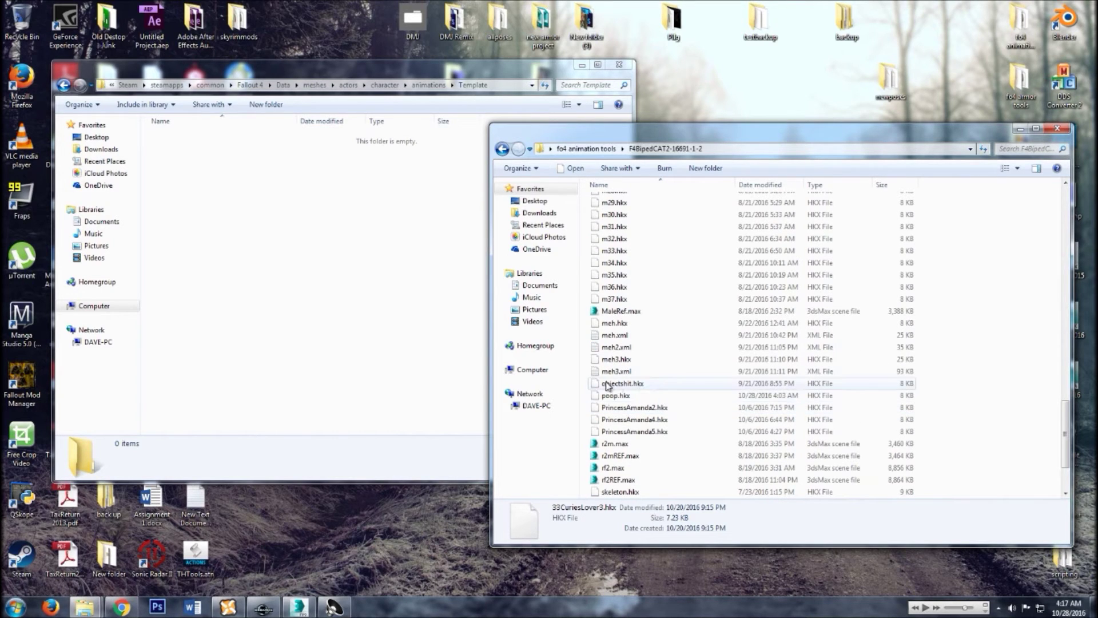
Copy poop.hkx into the Template folder and close the source window
left_click(622, 396)
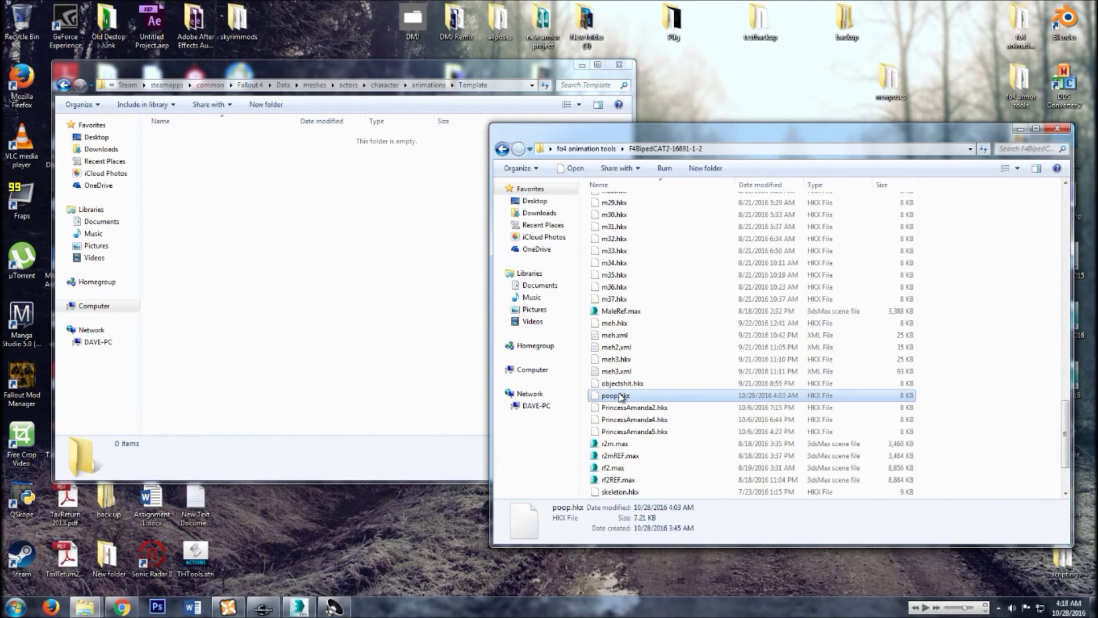
left_click_drag(621, 396, 375, 334)
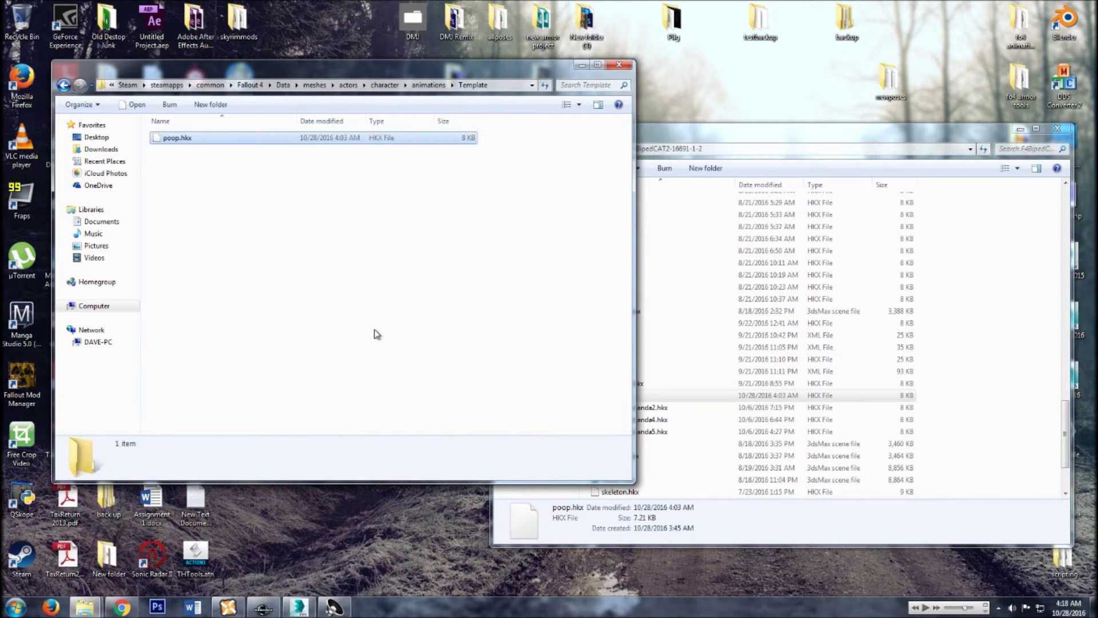
left_click(1058, 128)
left_click_drag(413, 74, 597, 82)
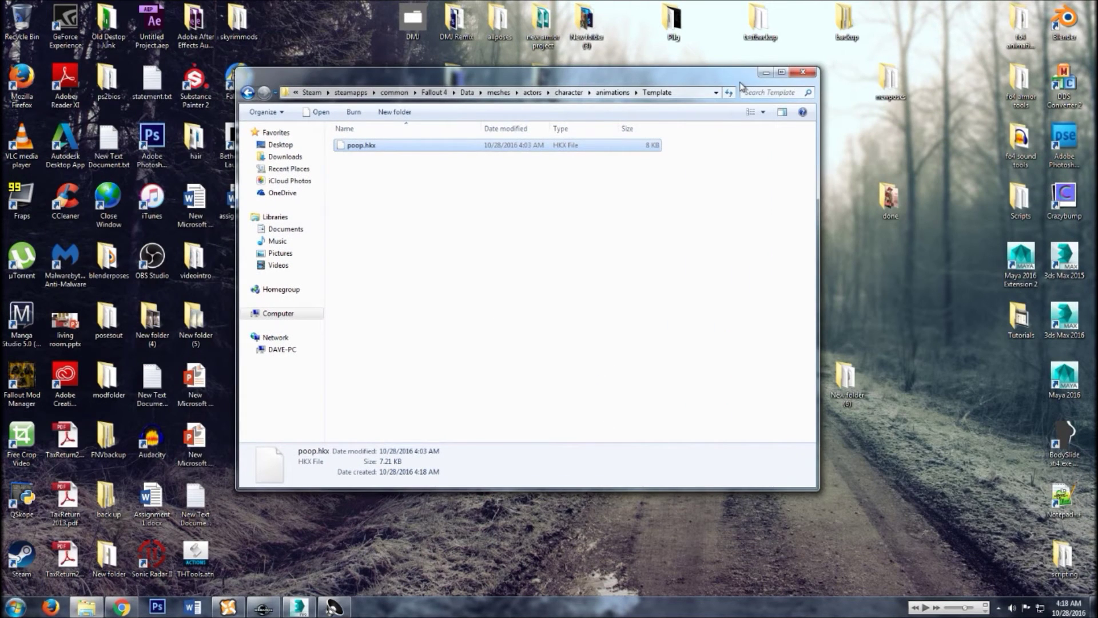
left_click_drag(688, 83, 751, 99)
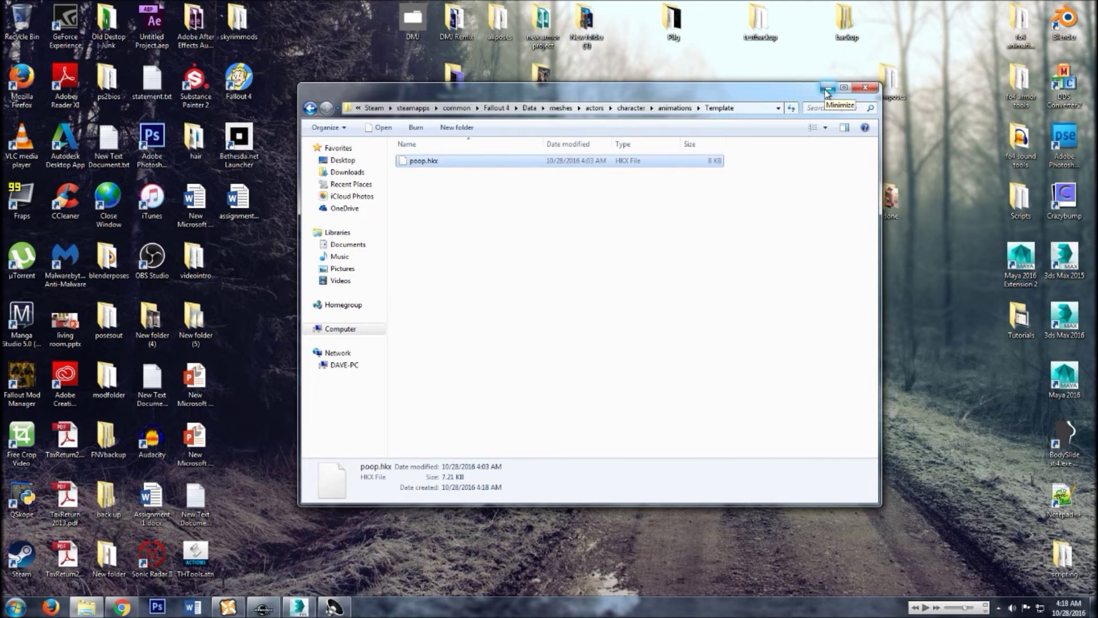
left_click_drag(829, 93, 848, 114)
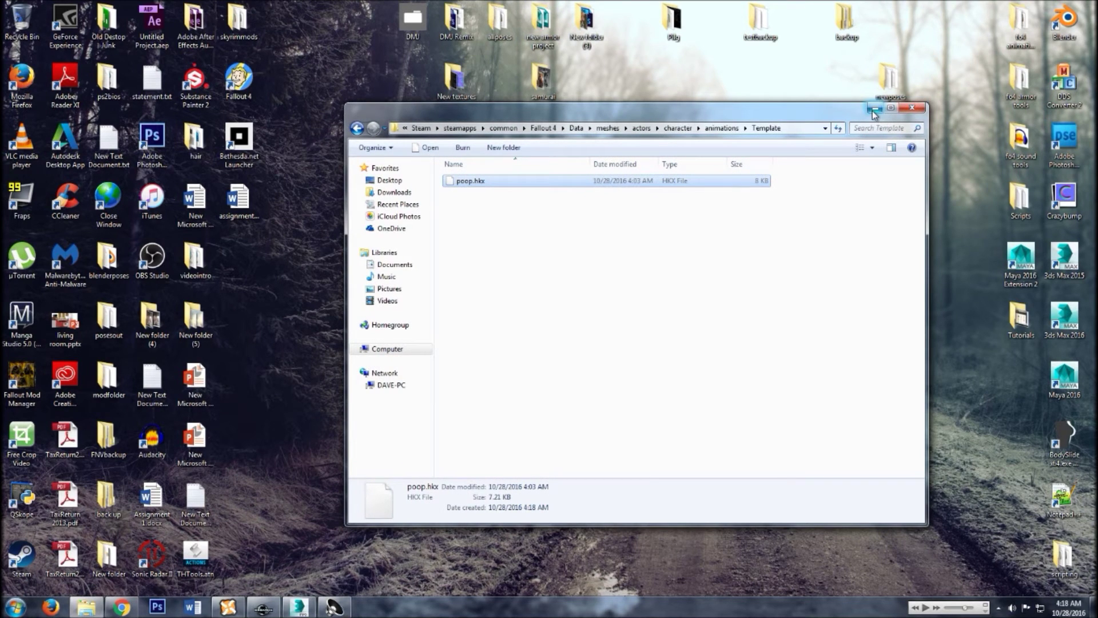
Close the Template window, bring Creation Kit forward and reach its Gameplay menu
left_click(910, 109)
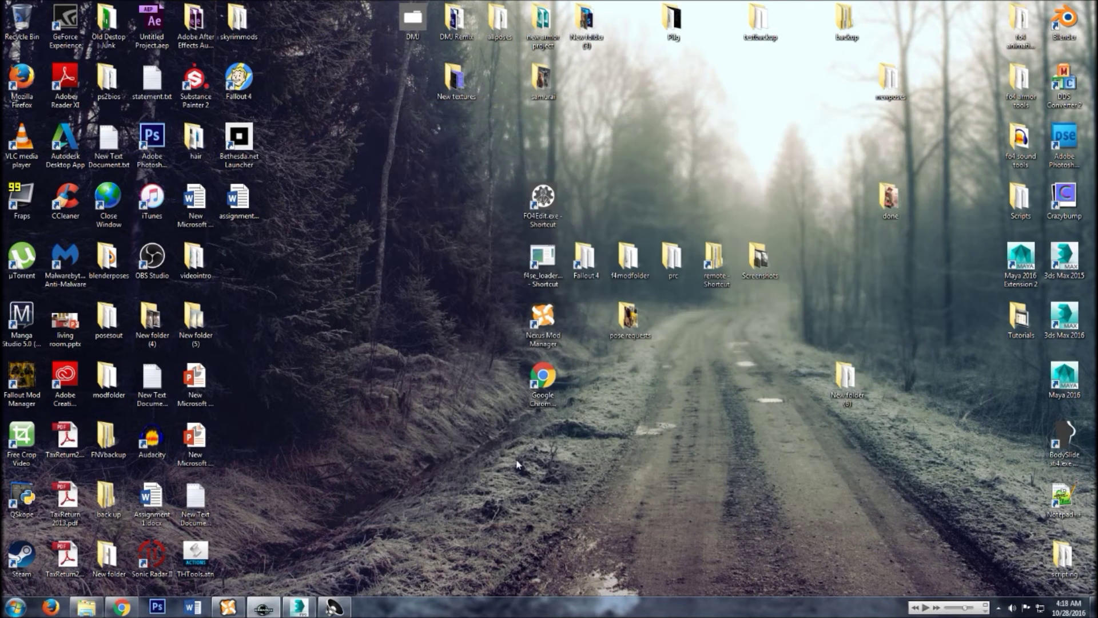
left_click(264, 609)
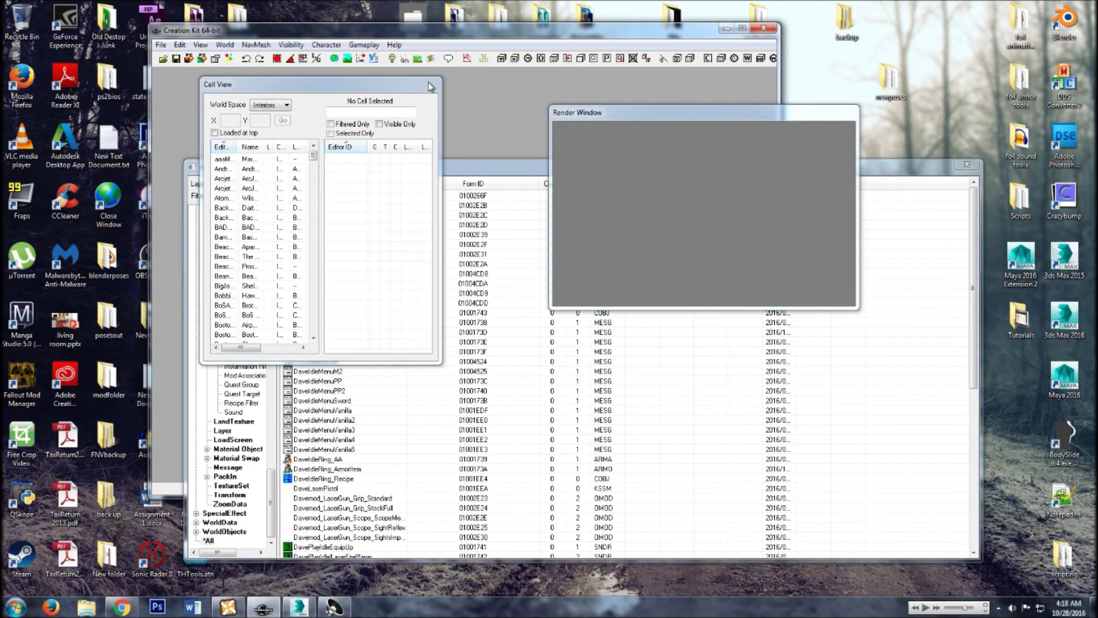
left_click_drag(413, 92, 312, 90)
left_click_drag(671, 115, 740, 112)
left_click(362, 45)
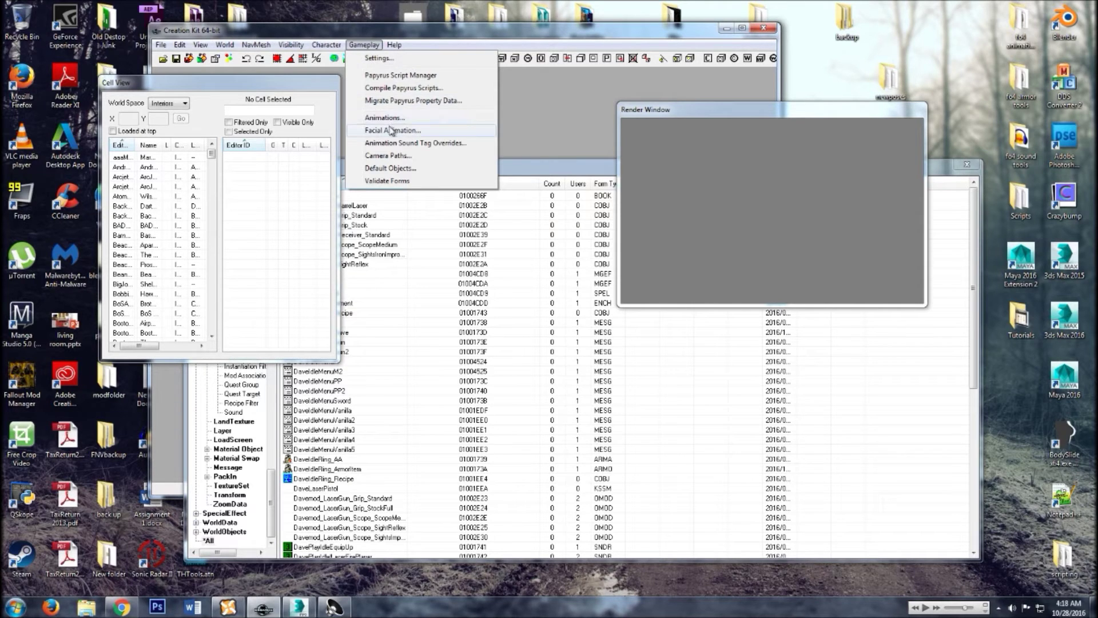
left_click(534, 172)
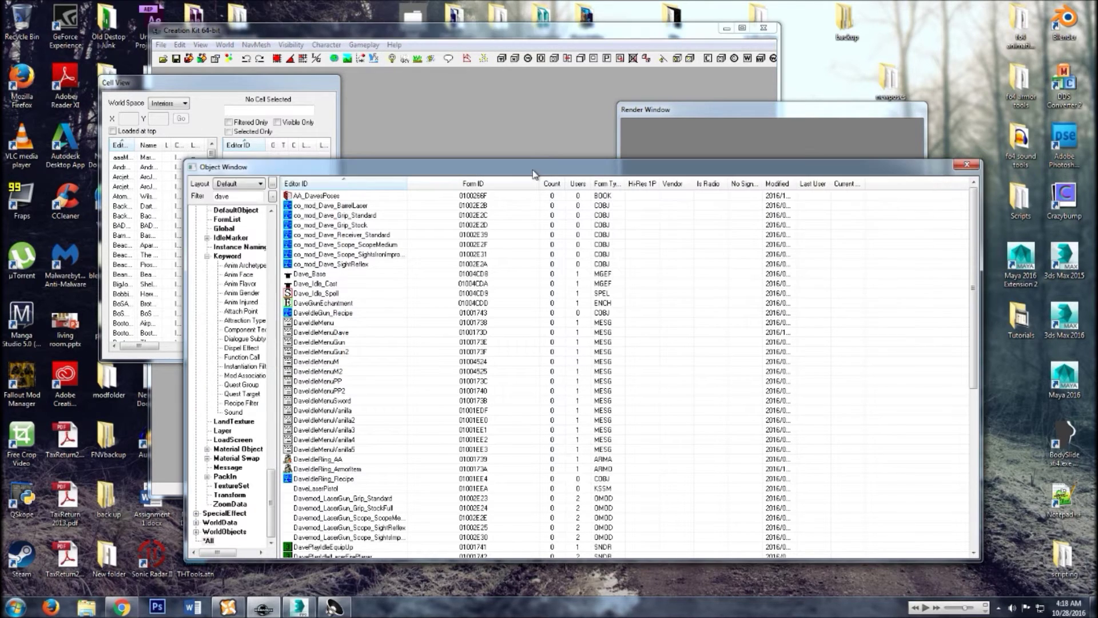
left_click(356, 46)
Open Gameplay > Animations and drop down the Behavior Graph list
left_click(417, 119)
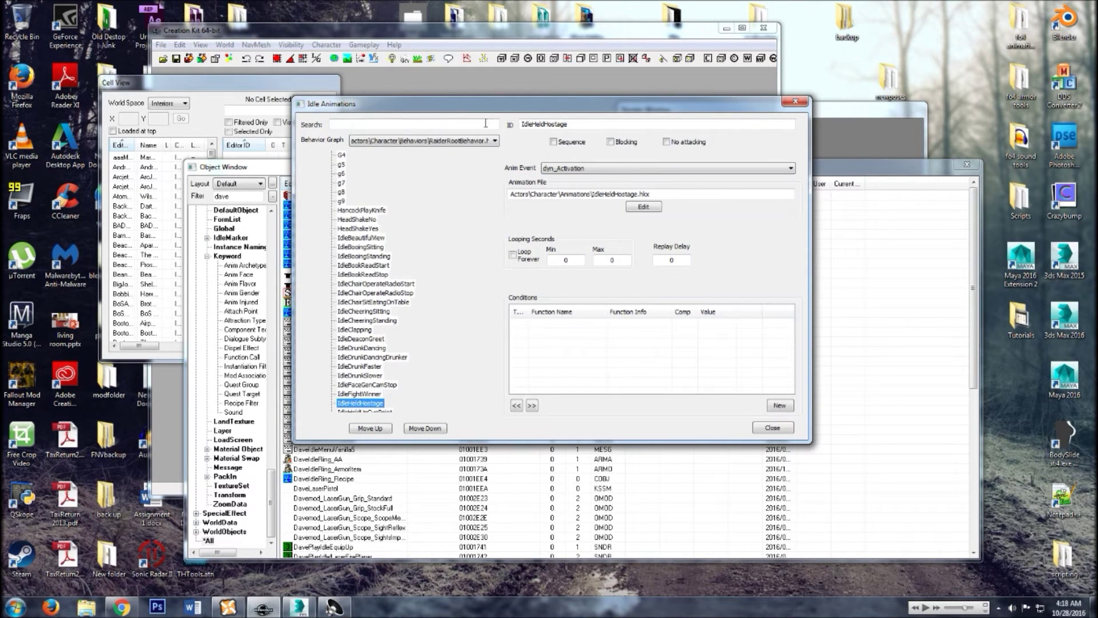
left_click(491, 144)
left_click(474, 144)
Browse the behaviour graphs and keep RaiderRootBehavior.hkx selected
scroll(558, 224, "up", 3)
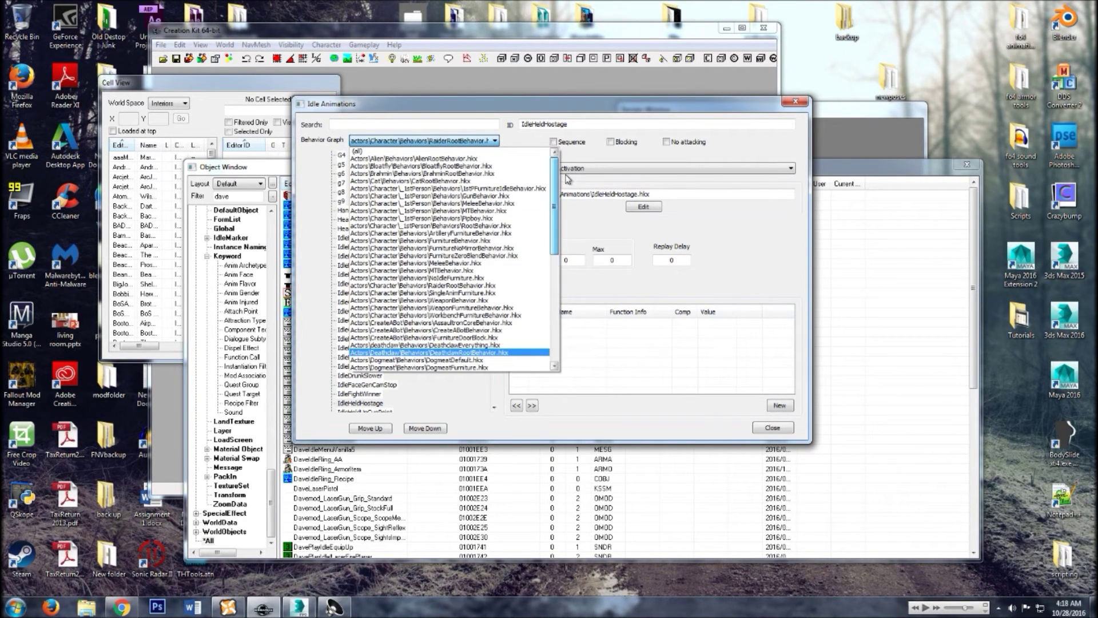
scroll(568, 179, "down", 1)
scroll(568, 179, "up", 1)
scroll(568, 180, "down", 1)
scroll(568, 182, "up", 1)
scroll(568, 182, "down", 3)
scroll(568, 181, "up", 3)
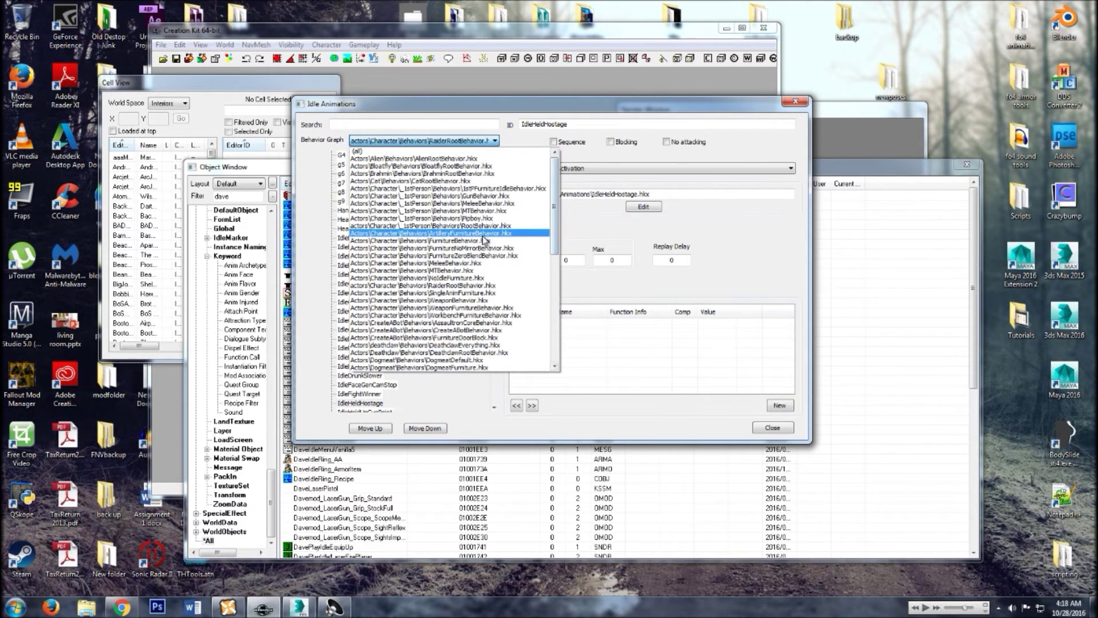
left_click_drag(556, 179, 557, 287)
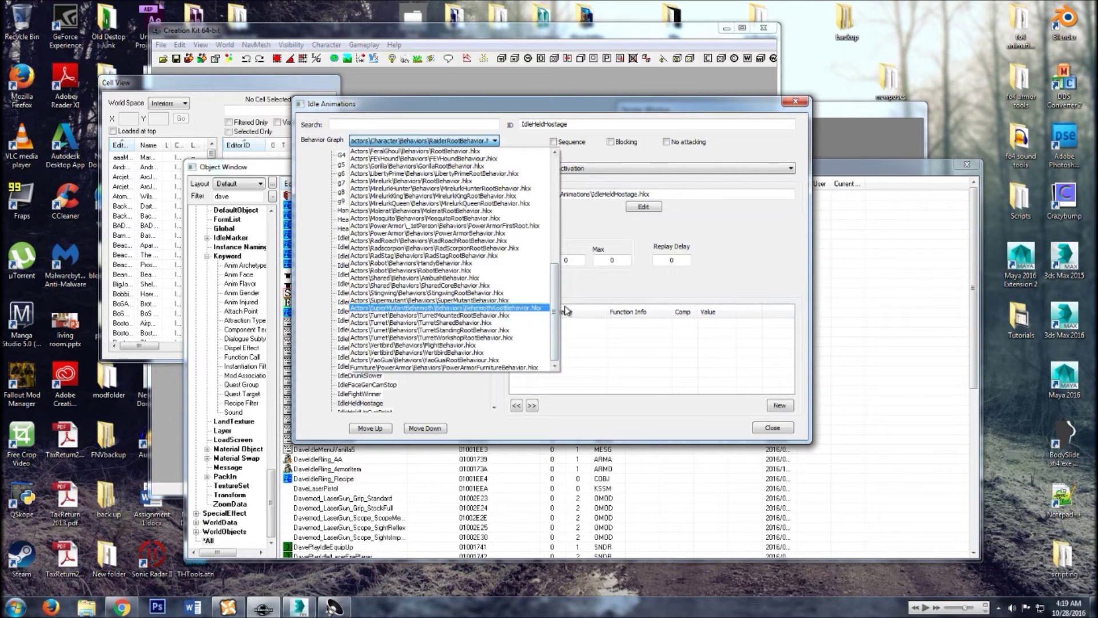
scroll(554, 293, "up", 1)
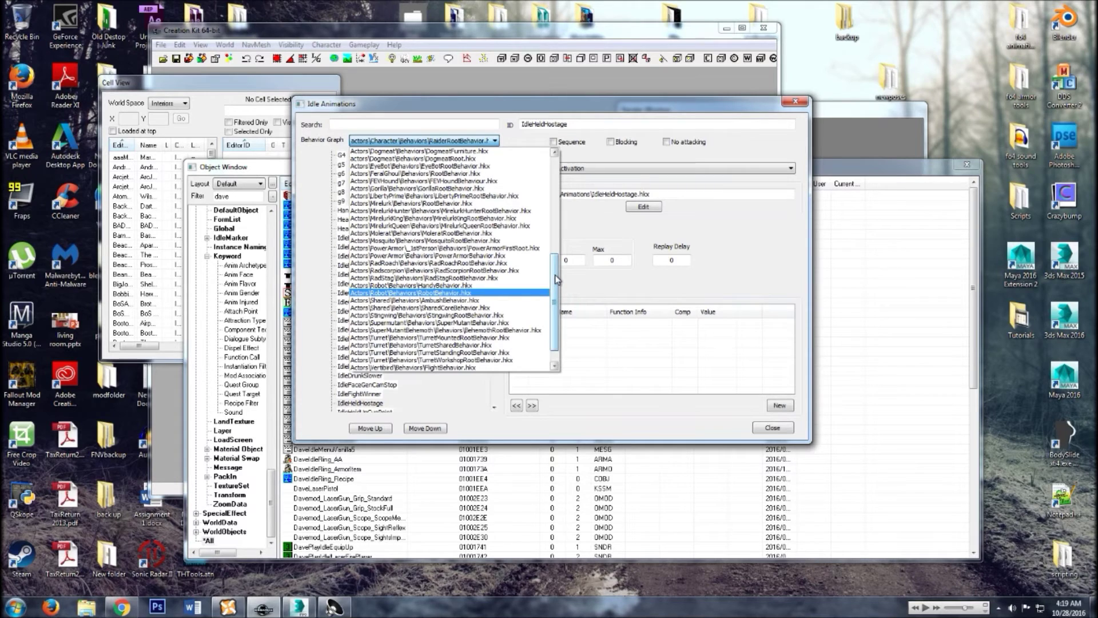
left_click_drag(558, 280, 563, 260)
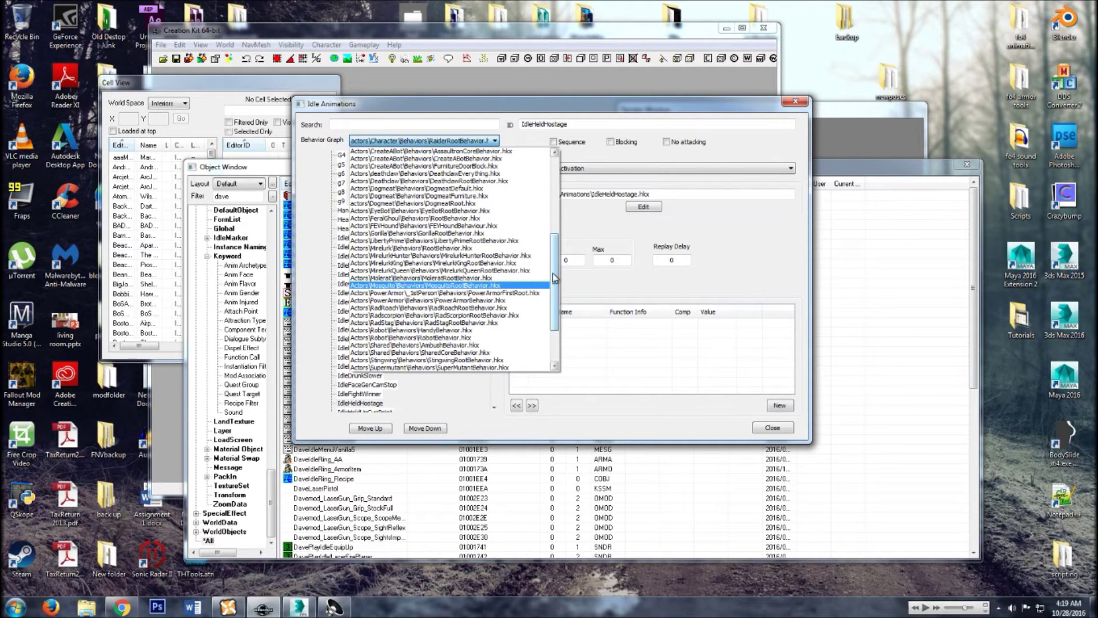
left_click_drag(554, 279, 555, 256)
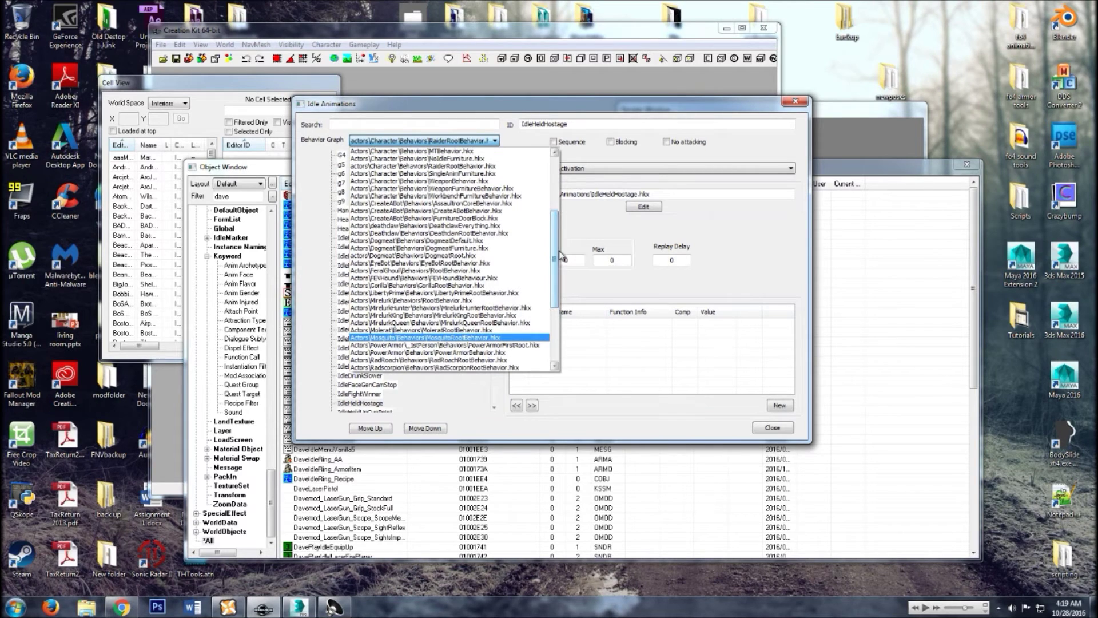
left_click(435, 166)
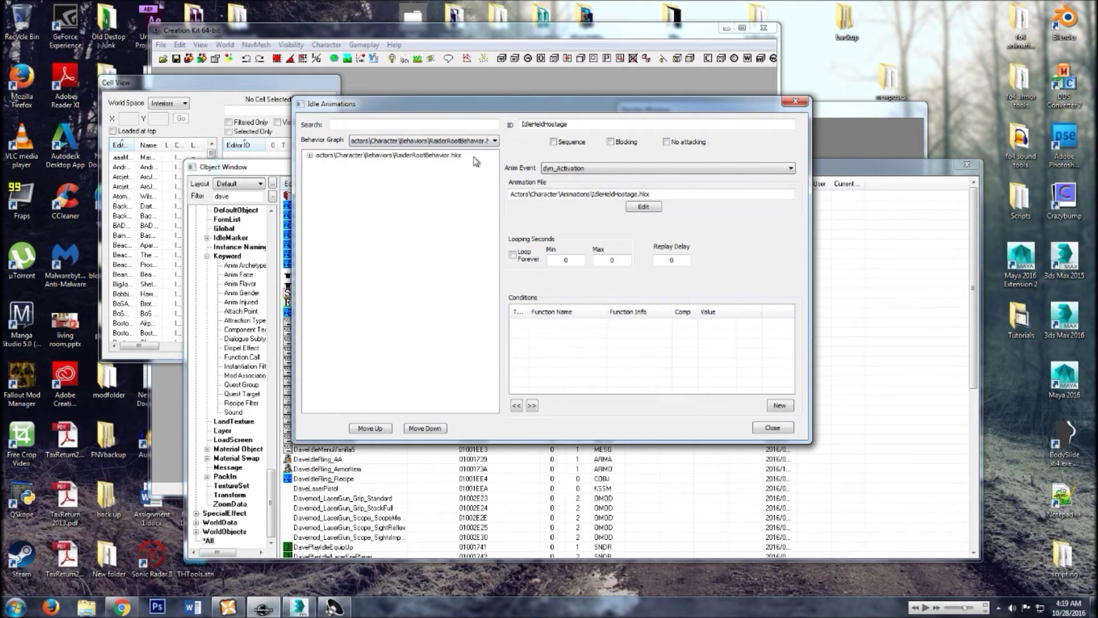
Expand RaiderRootBehavior.hkx and its LOOSE group, down to the DialogueGiveItem idle
double_click(316, 155)
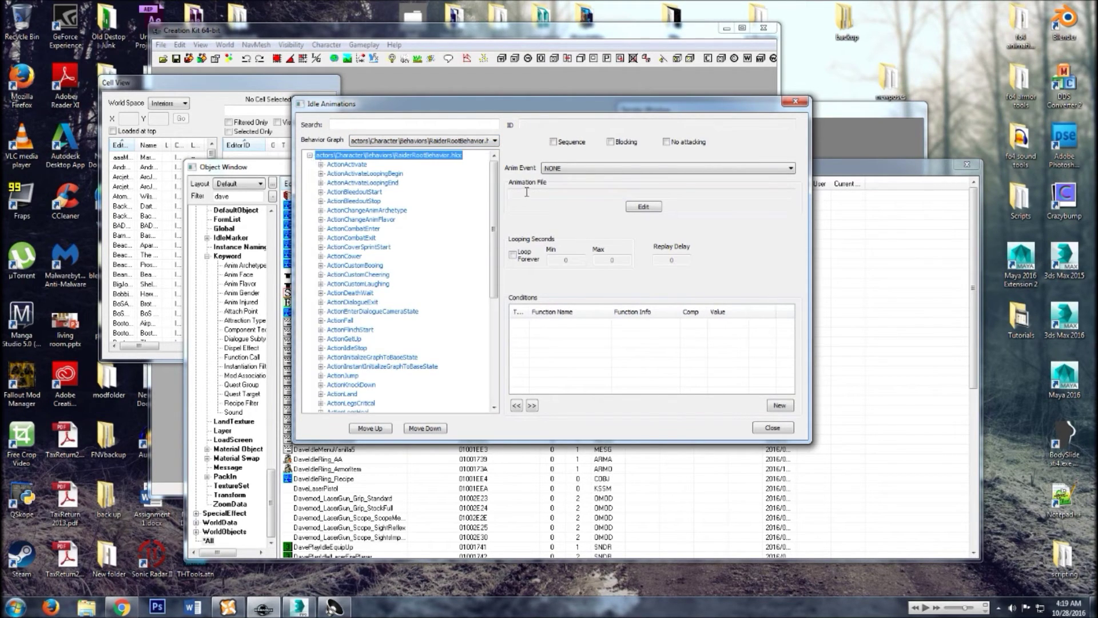
left_click_drag(495, 183, 495, 289)
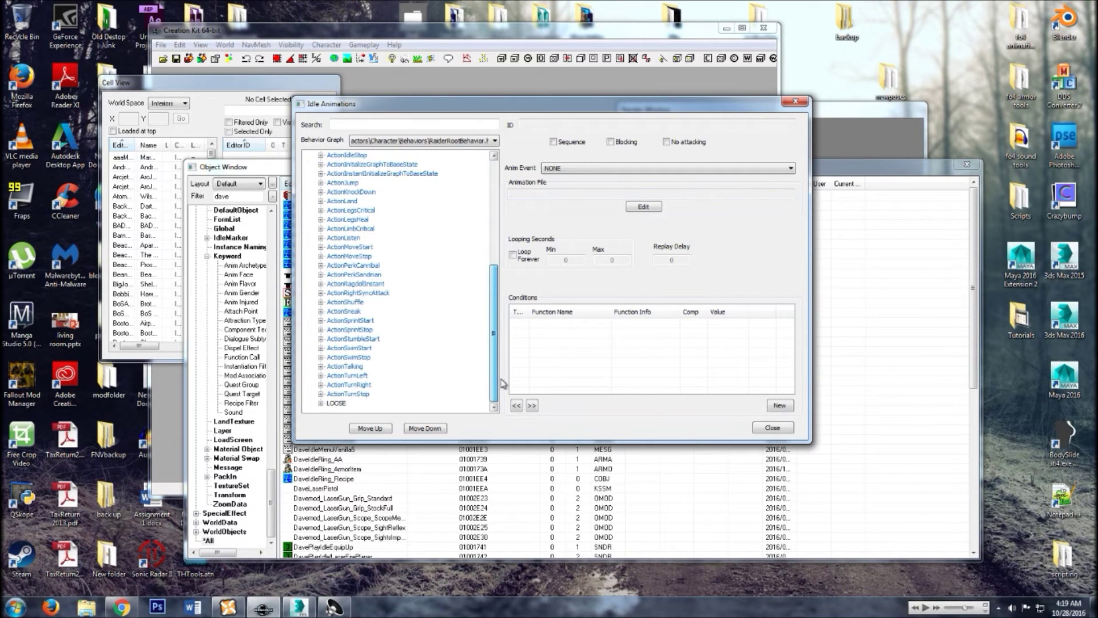
left_click(321, 409)
left_click_drag(495, 207, 521, 208)
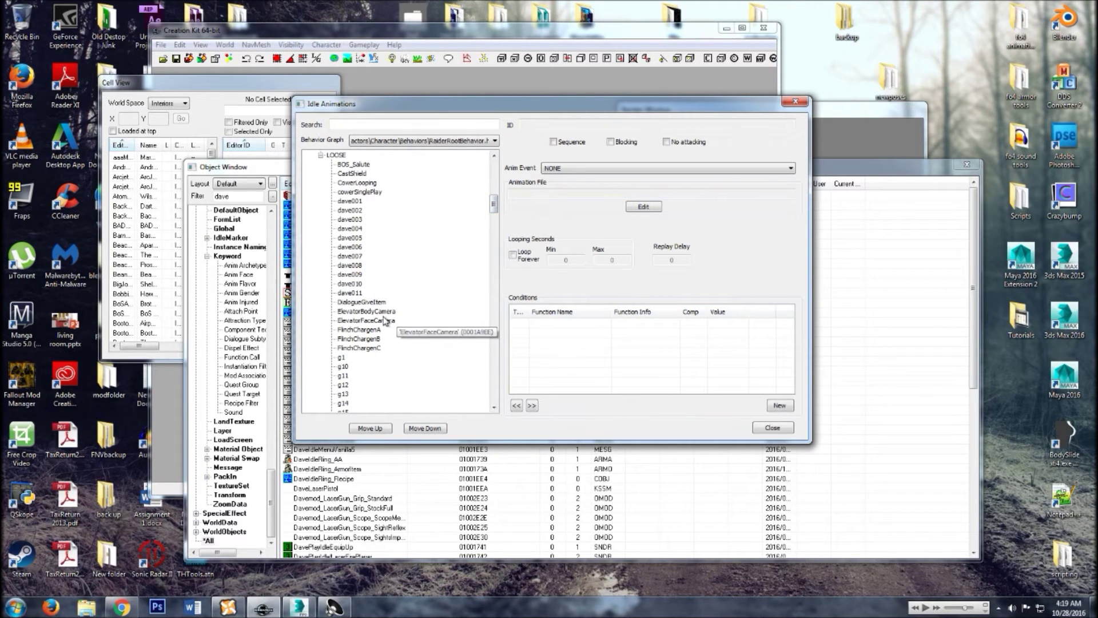
right_click(366, 303)
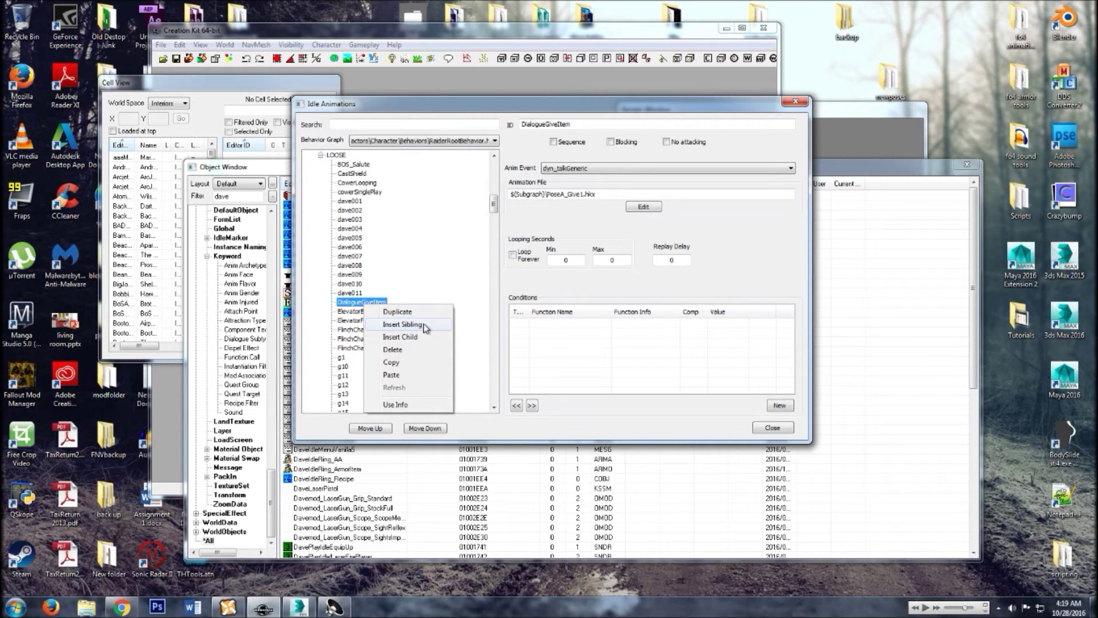
Insert a sibling idle beside DialogueGiveItem and give it the ID poop
left_click(425, 328)
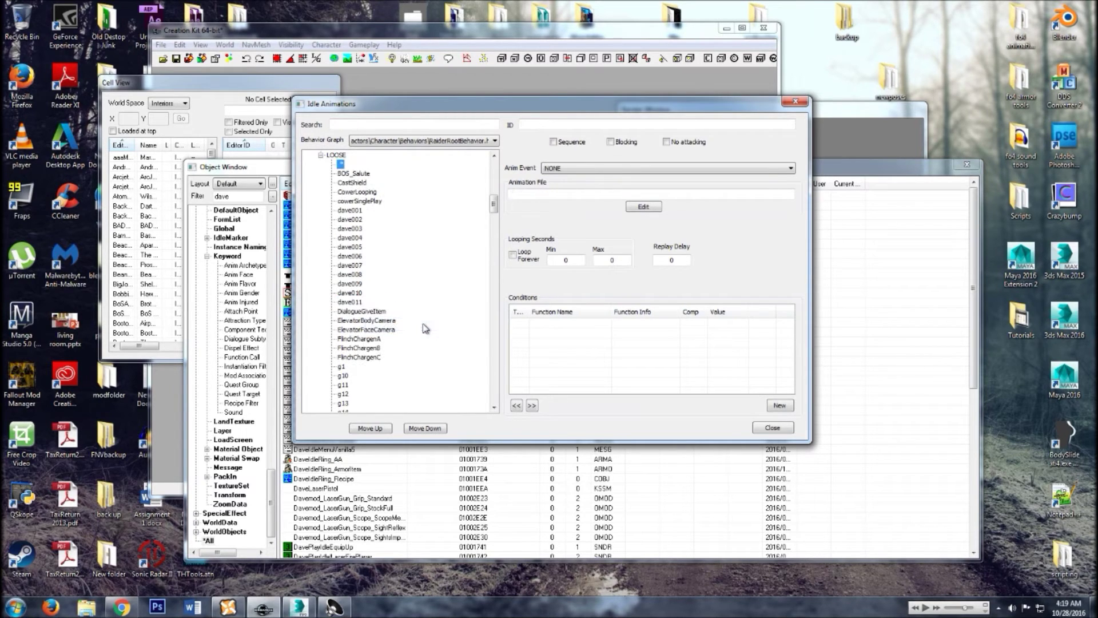
left_click(565, 123)
left_click_drag(544, 123, 507, 125)
left_click_drag(543, 125, 528, 126)
left_click(544, 124)
left_click_drag(551, 124, 523, 126)
left_click_drag(571, 101, 524, 107)
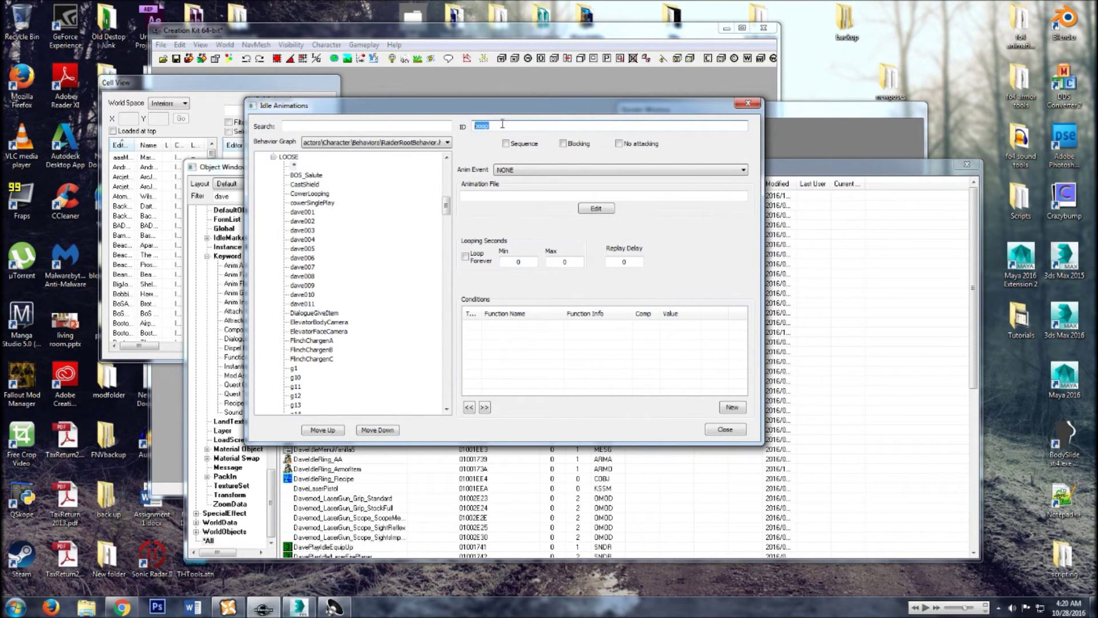
left_click_drag(540, 107, 532, 109)
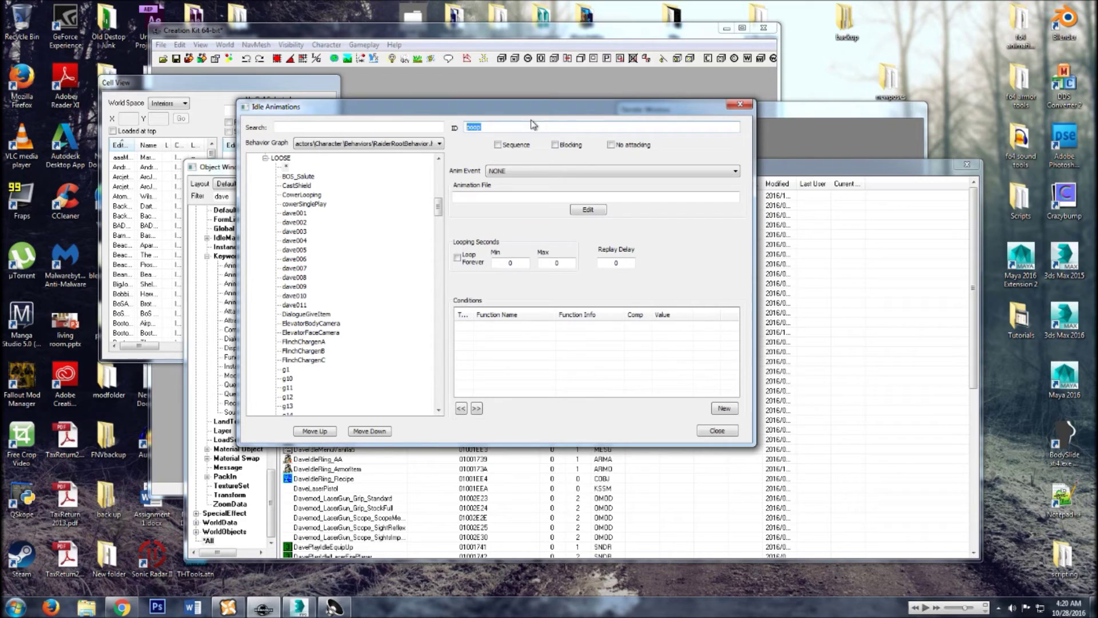
left_click(596, 172)
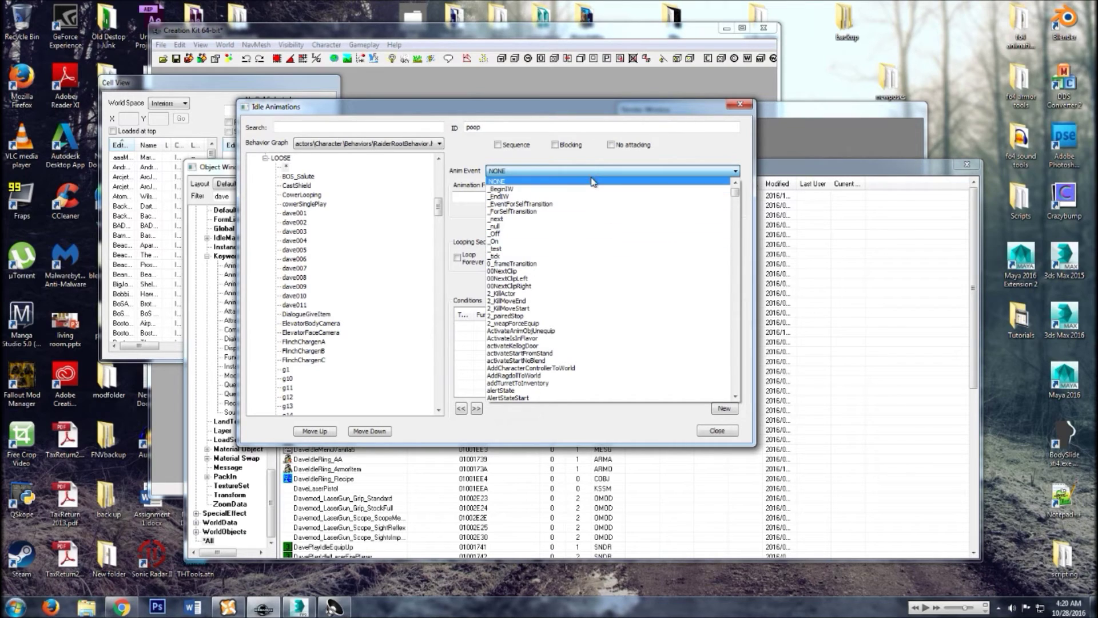
Set the poop idle's anim event to dyn_ActivationLoop and tick Loop Forever
type("dyn_Activation")
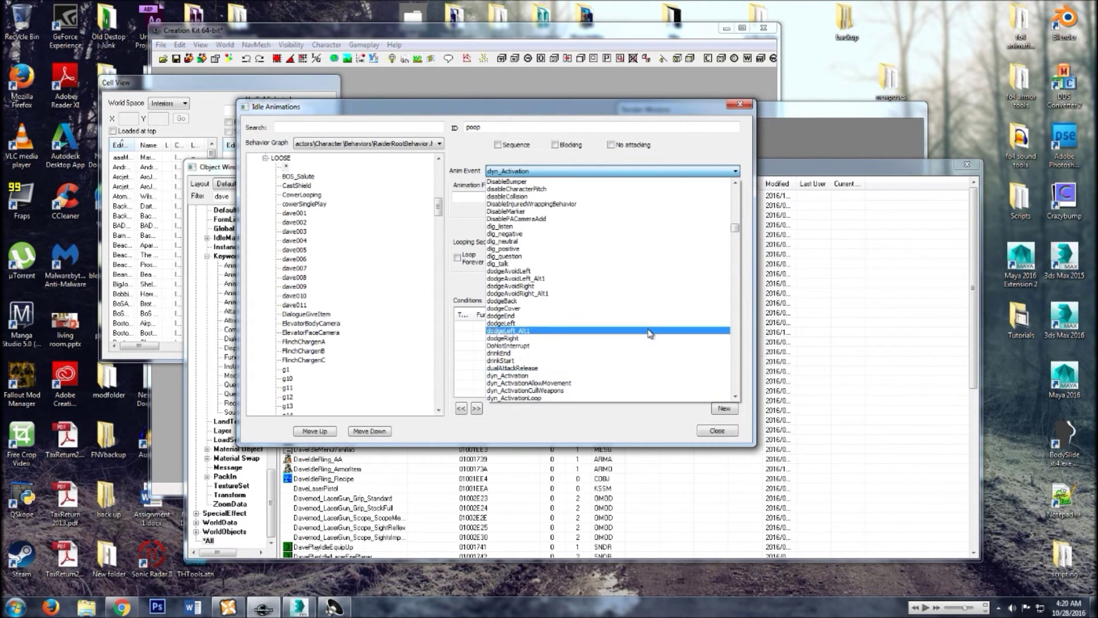
scroll(652, 331, "down", 2)
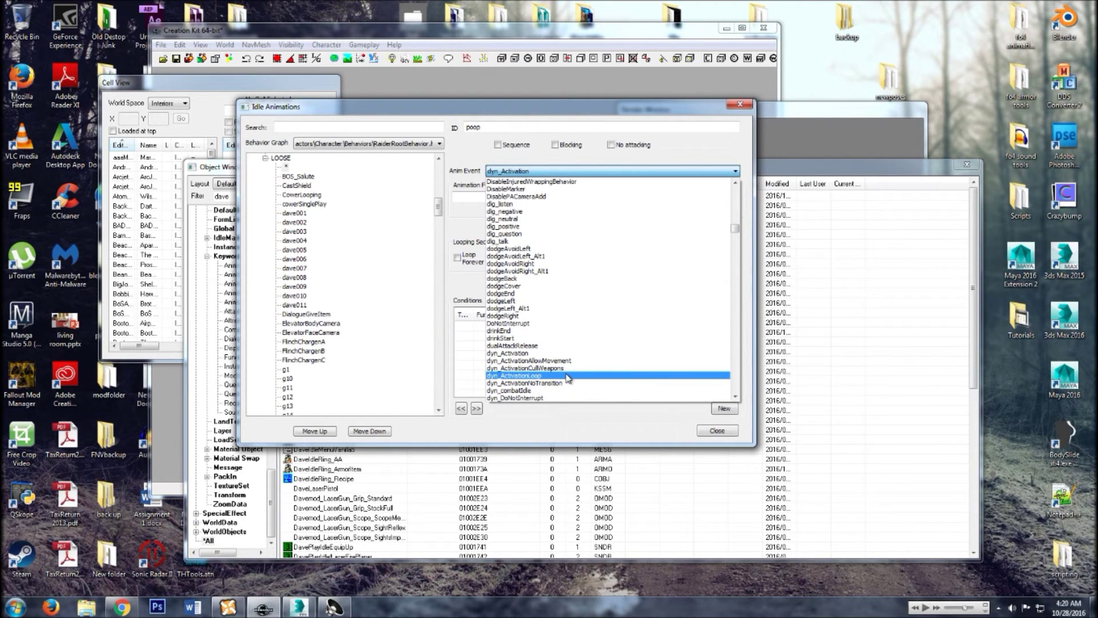
left_click(568, 376)
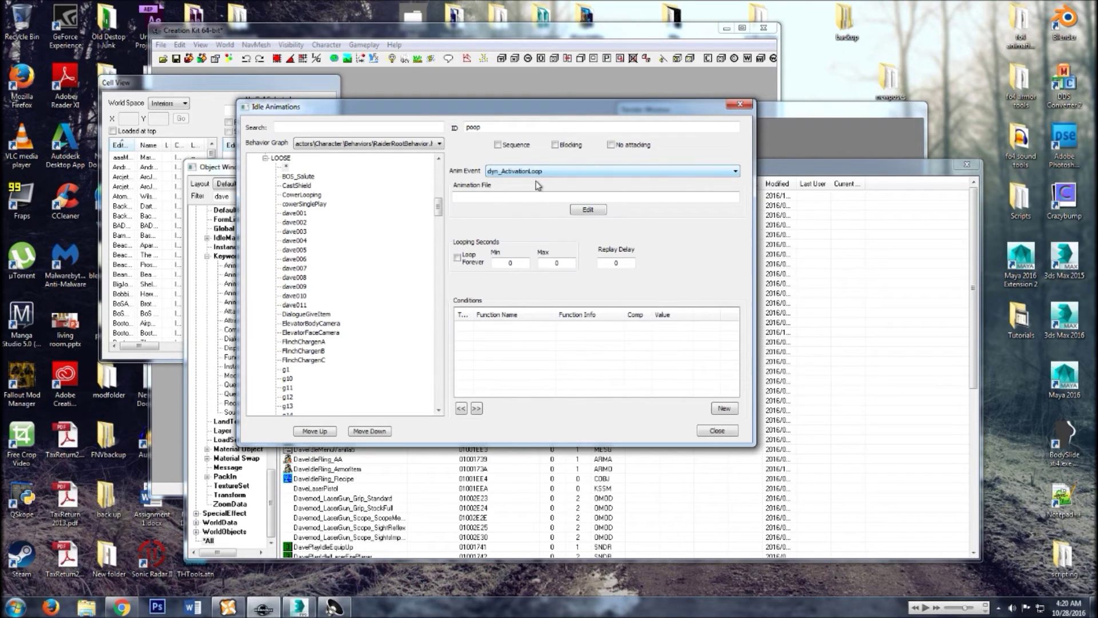
left_click(458, 258)
left_click(458, 258)
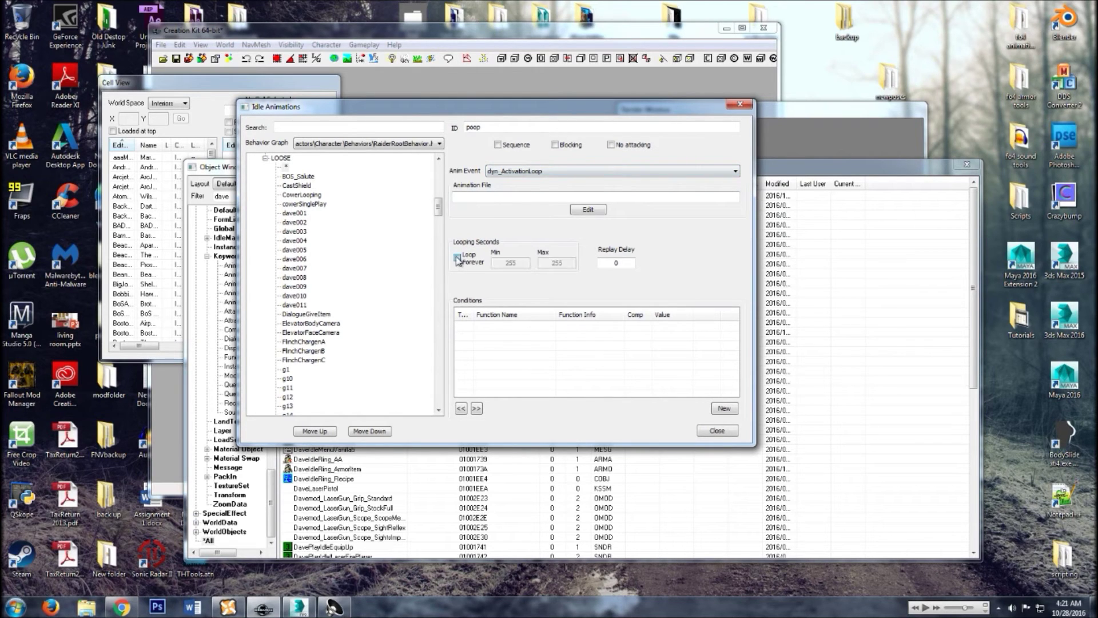
left_click(582, 212)
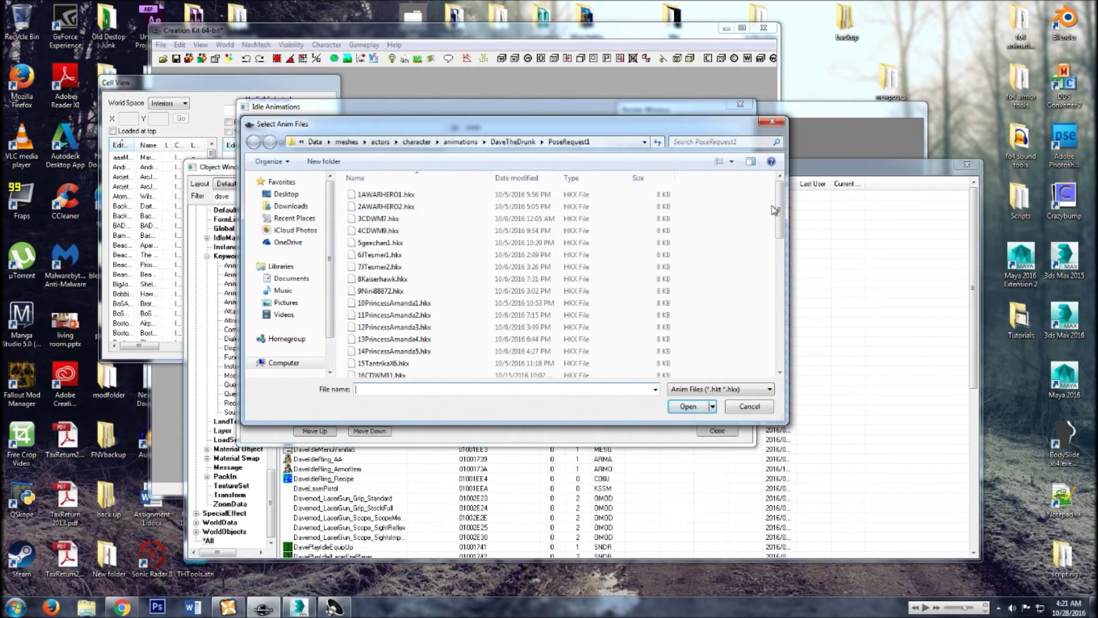
left_click_drag(780, 213, 783, 337)
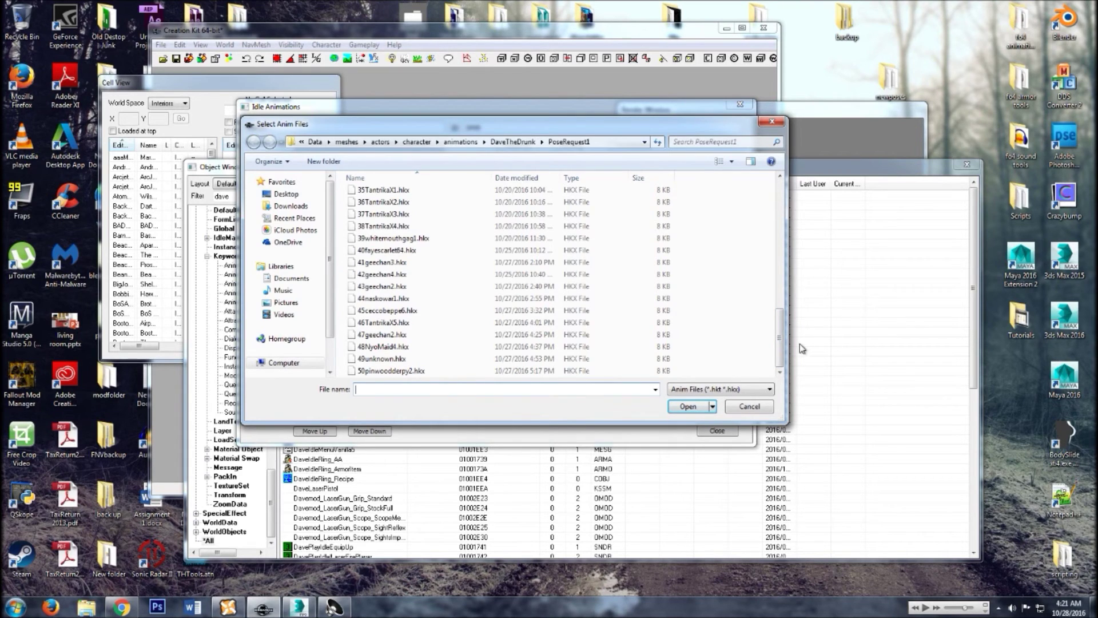
left_click(760, 407)
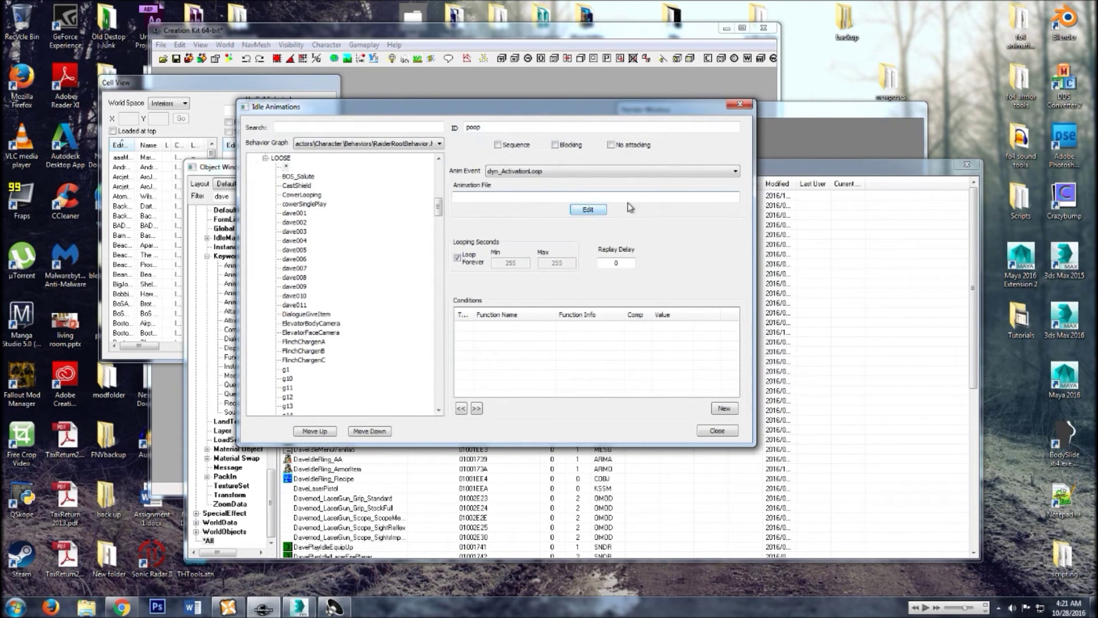
left_click(584, 171)
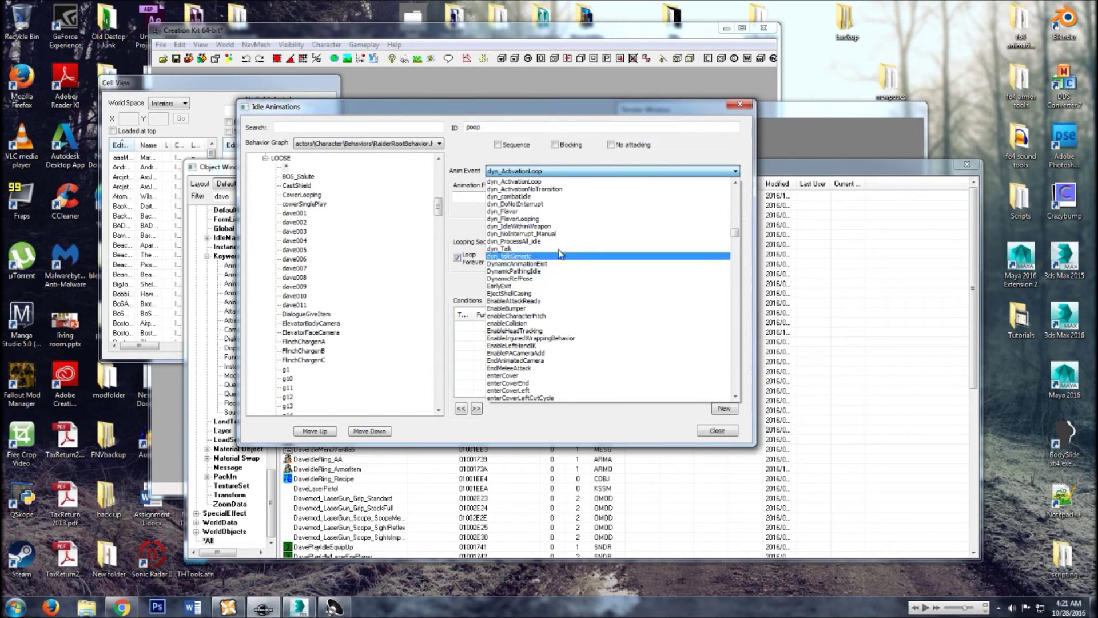
scroll(552, 231, "up", 1)
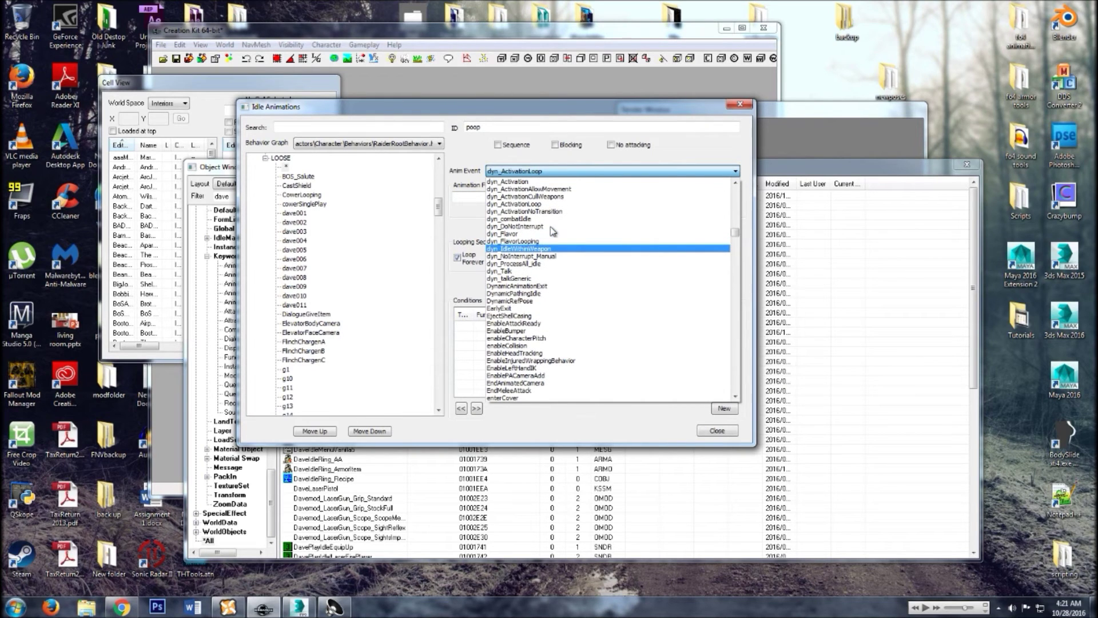
scroll(546, 223, "up", 1)
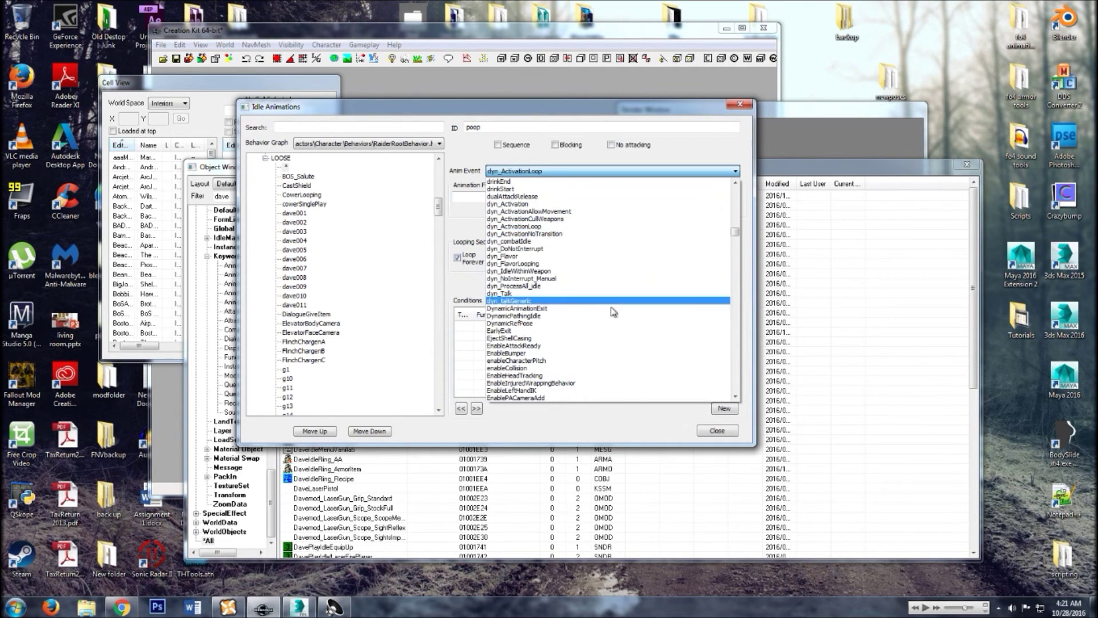
left_click(570, 227)
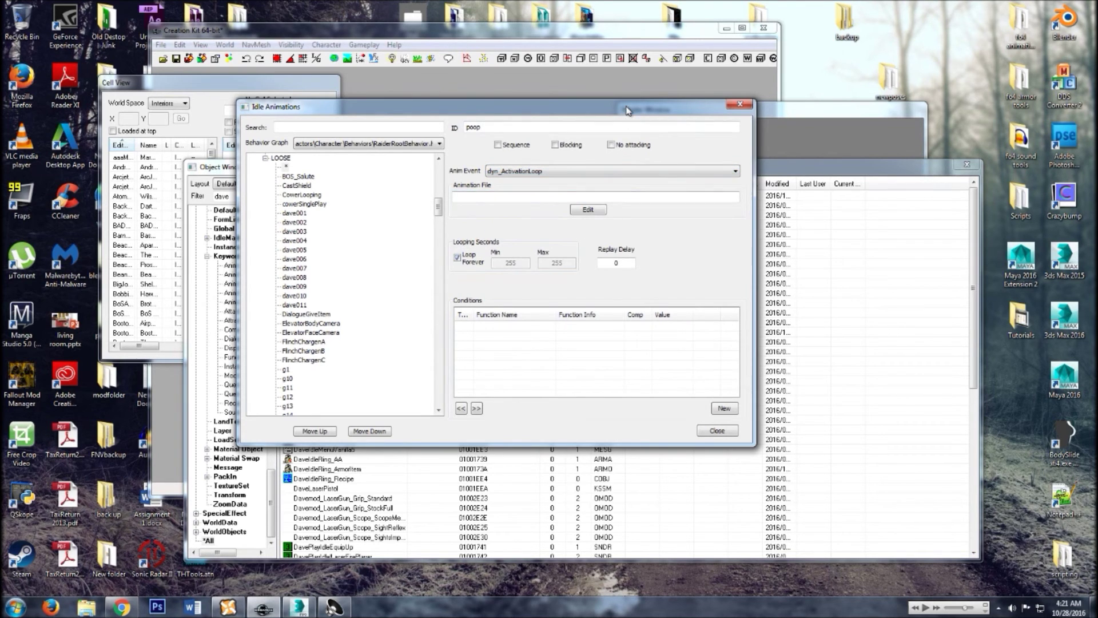
left_click_drag(627, 111, 657, 79)
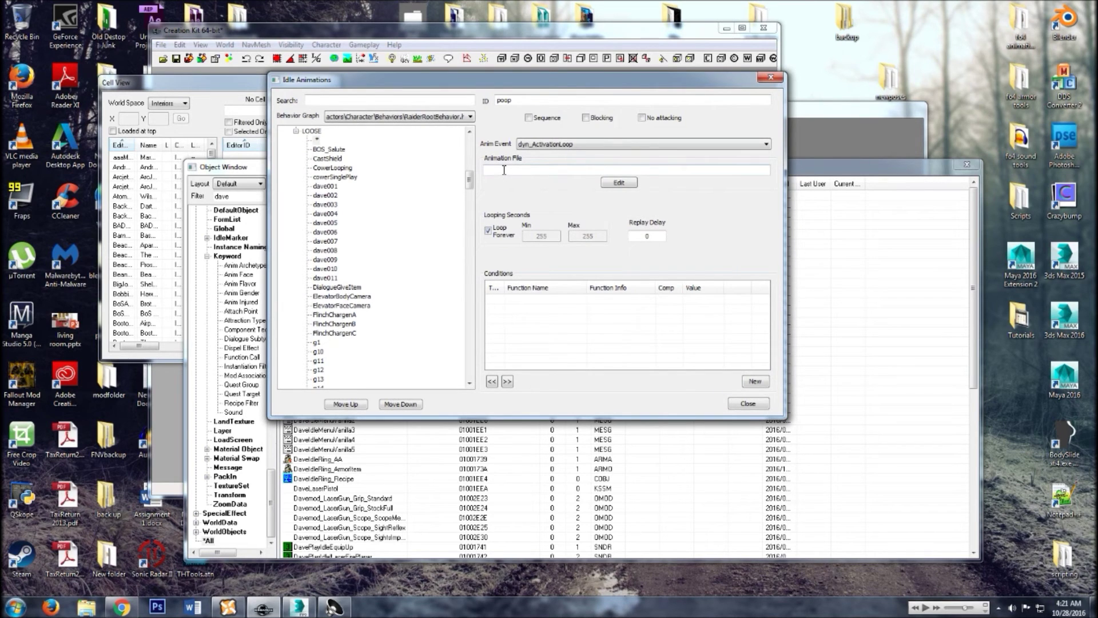
Choose animations\Template\poop.hkx as the idle's animation file
left_click(619, 183)
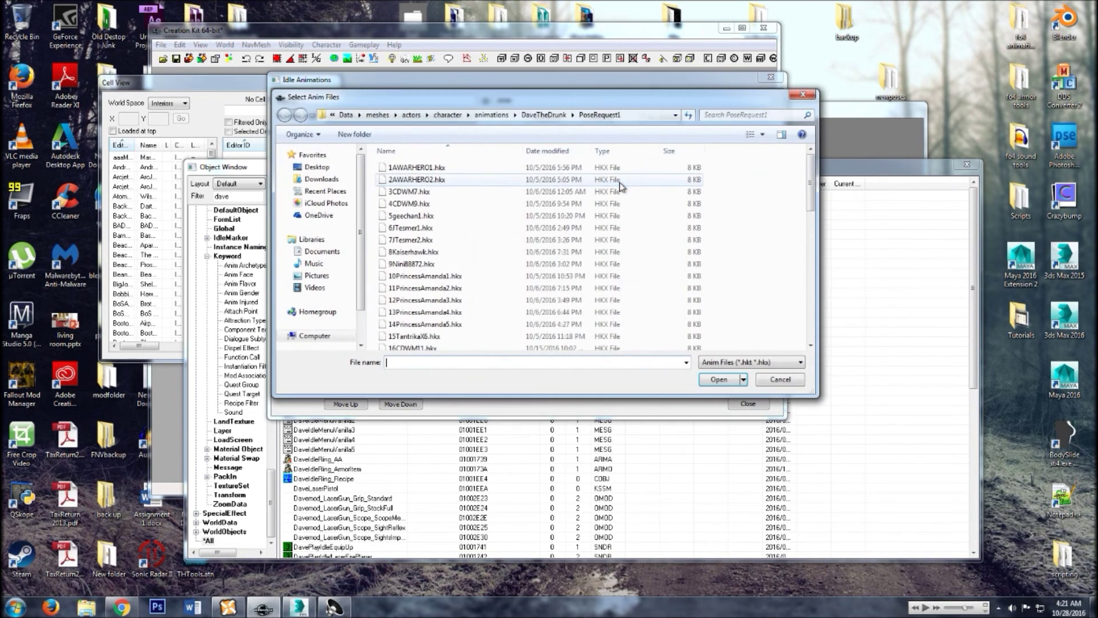
left_click_drag(415, 101, 458, 121)
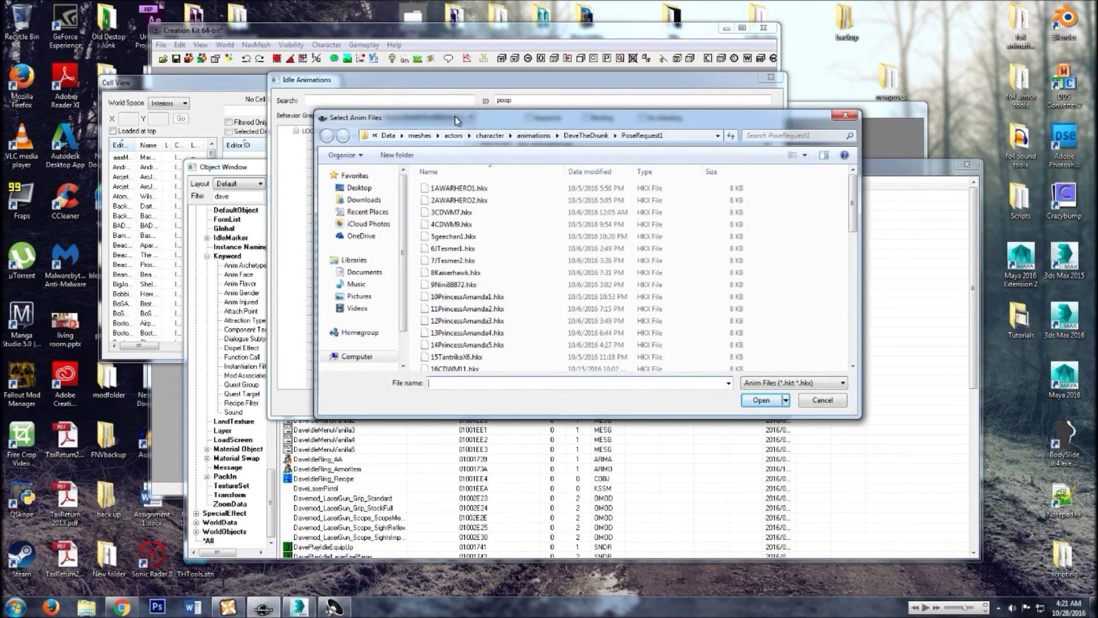
left_click(540, 136)
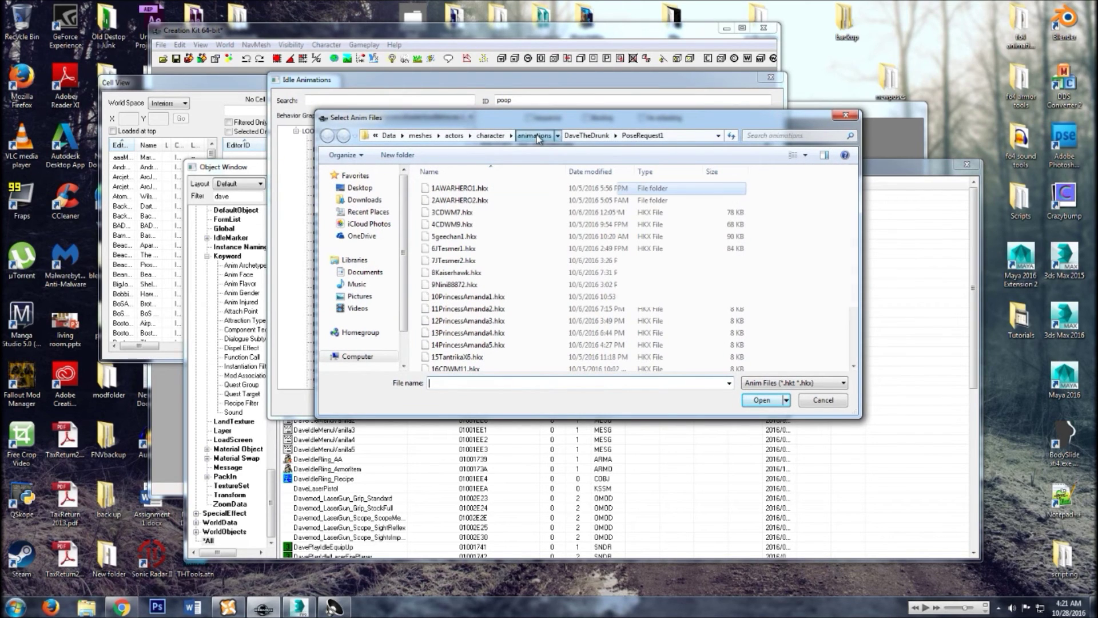
double_click(462, 204)
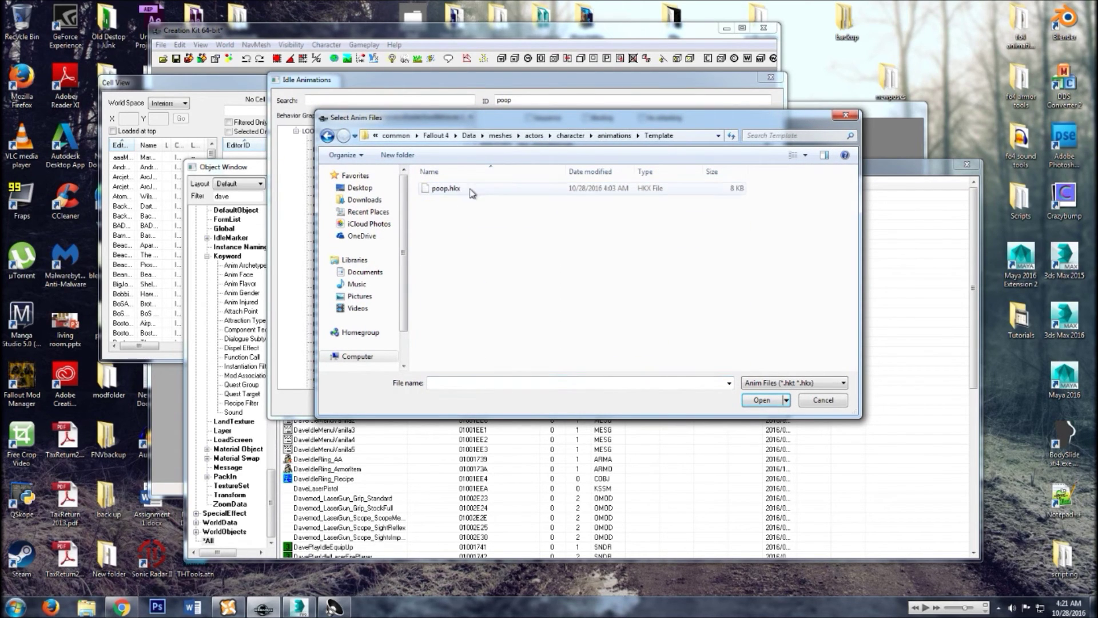
left_click(463, 193)
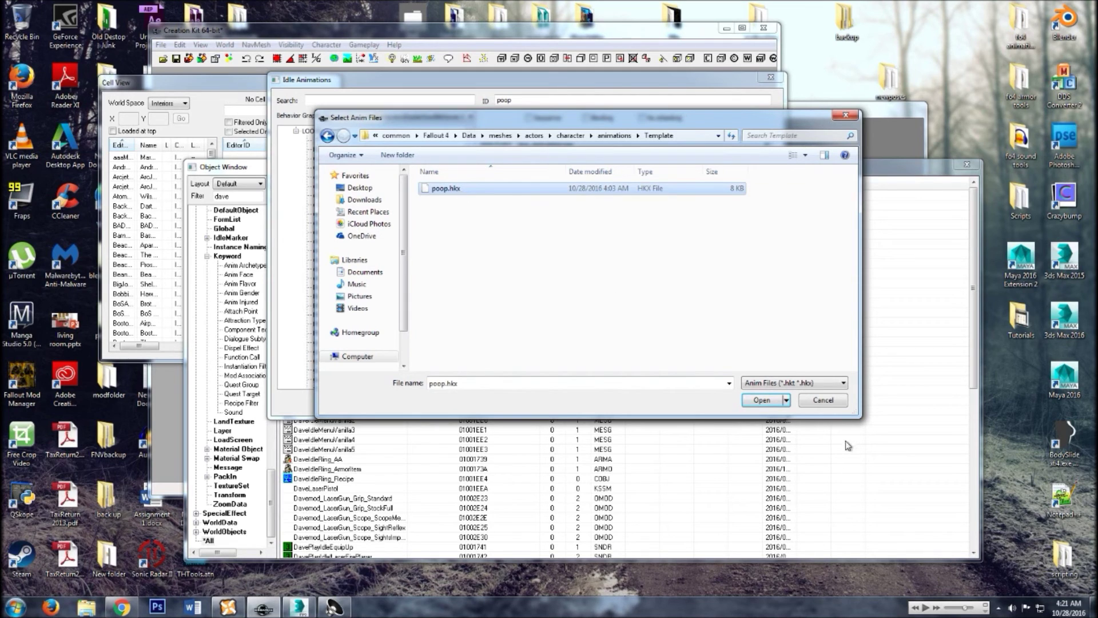
left_click(760, 401)
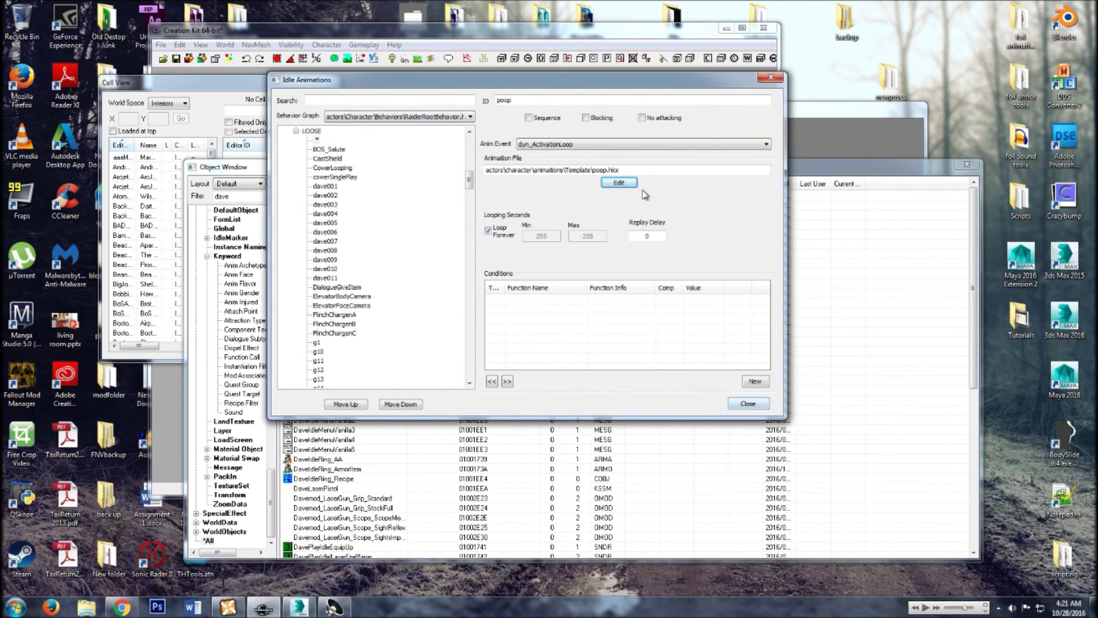
Reselect the poop idle in the LOOSE tree and close the Idle Animations editor
left_click_drag(635, 81, 719, 122)
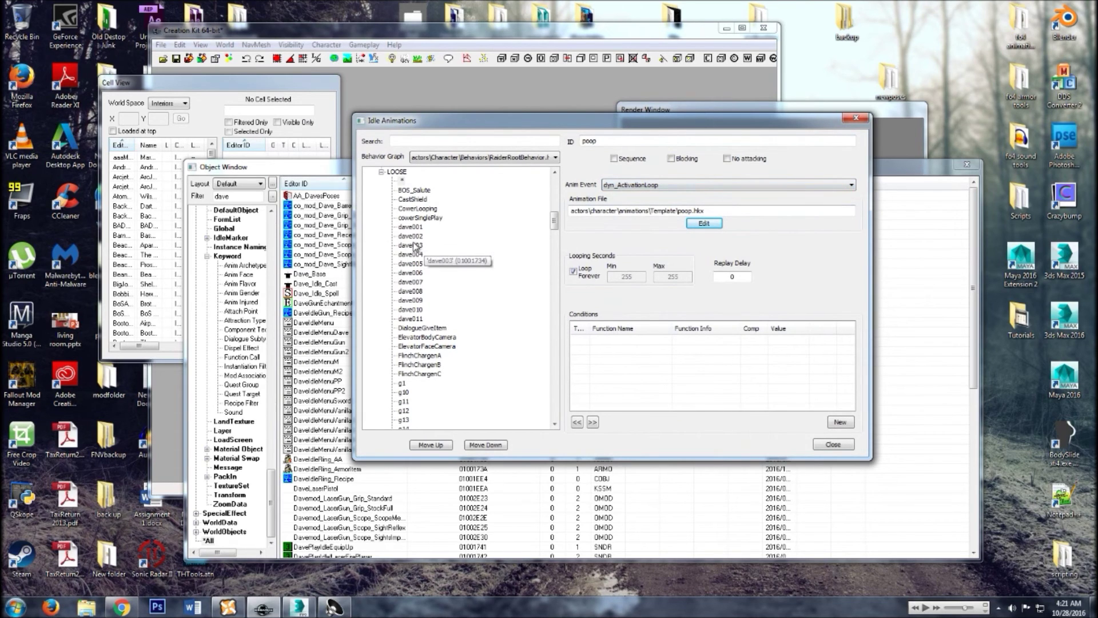
left_click(411, 245)
left_click(407, 181)
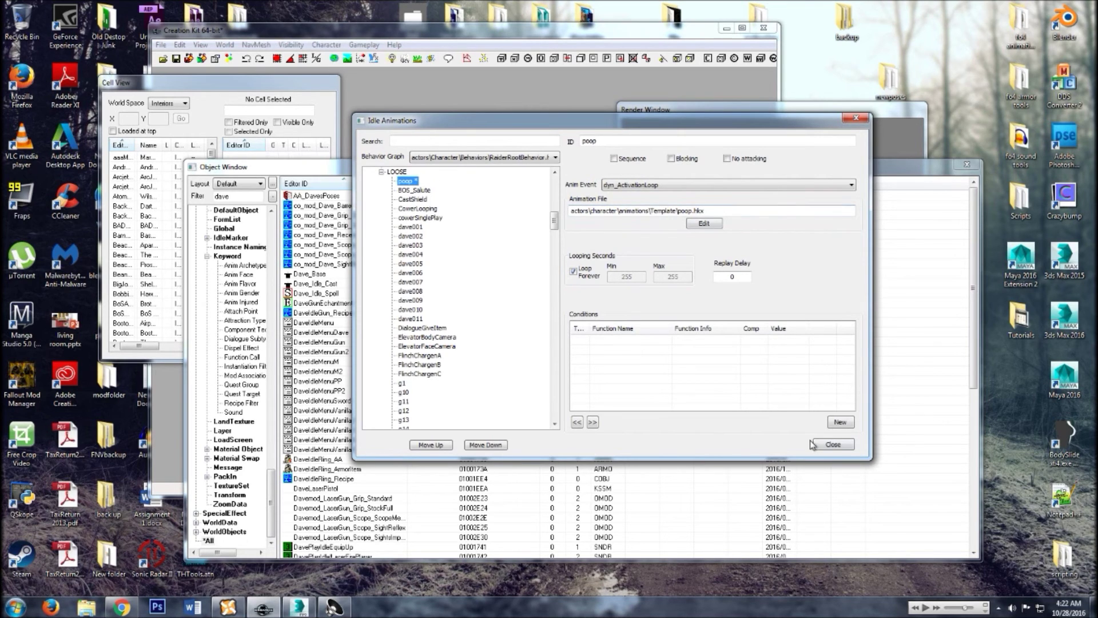
left_click(833, 444)
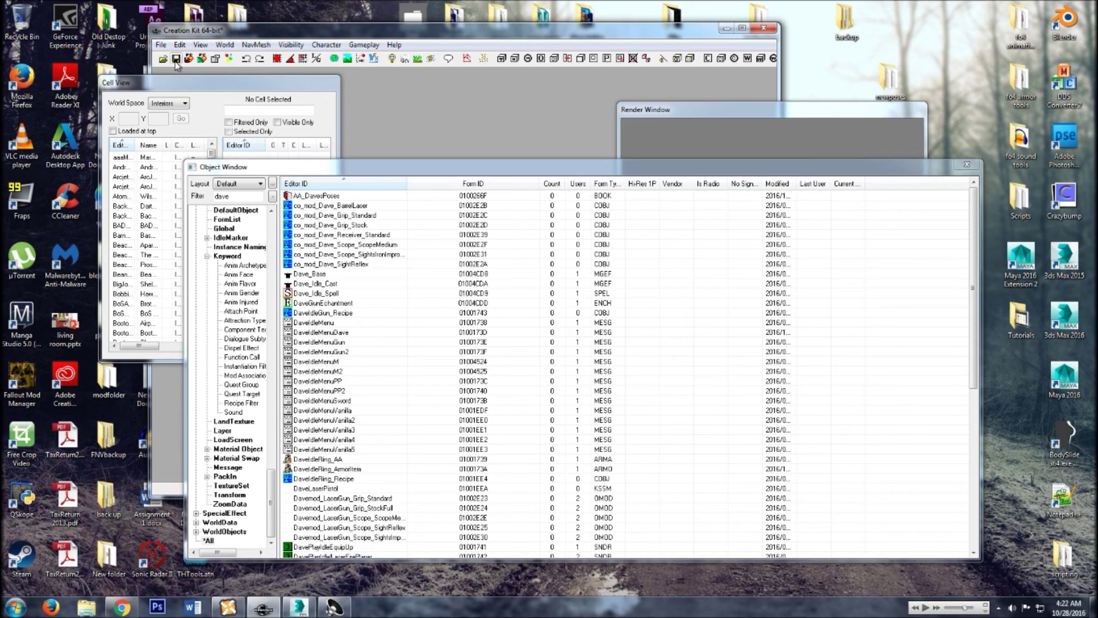
Save the plugin as PoseTemplate.esp in the Fallout 4 Data folder
left_click(176, 58)
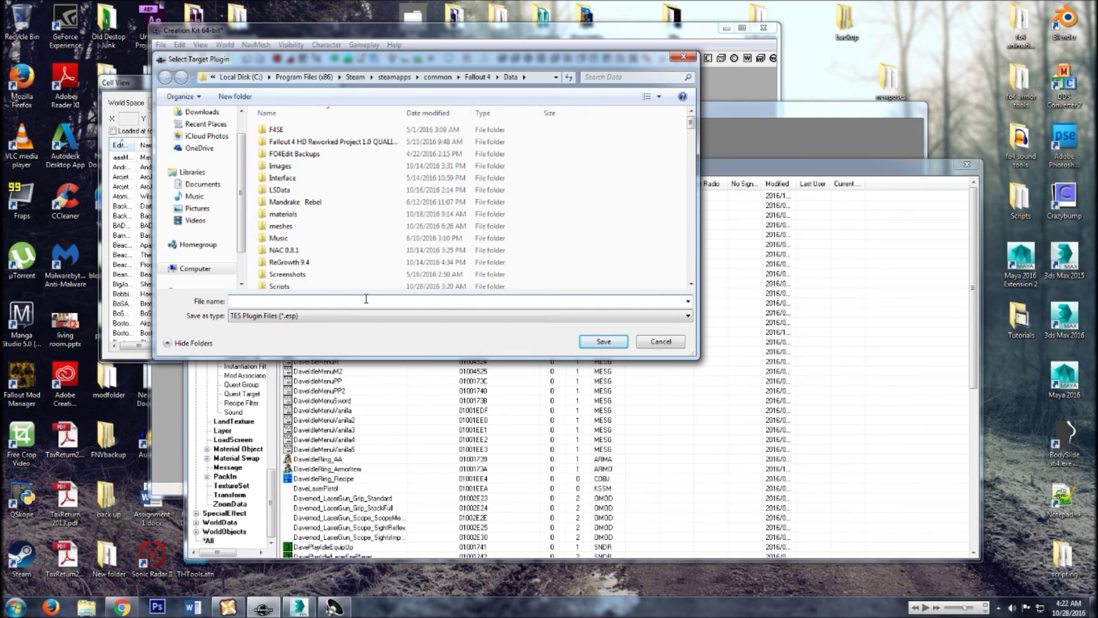
type("Templ")
type("Po")
left_click(604, 342)
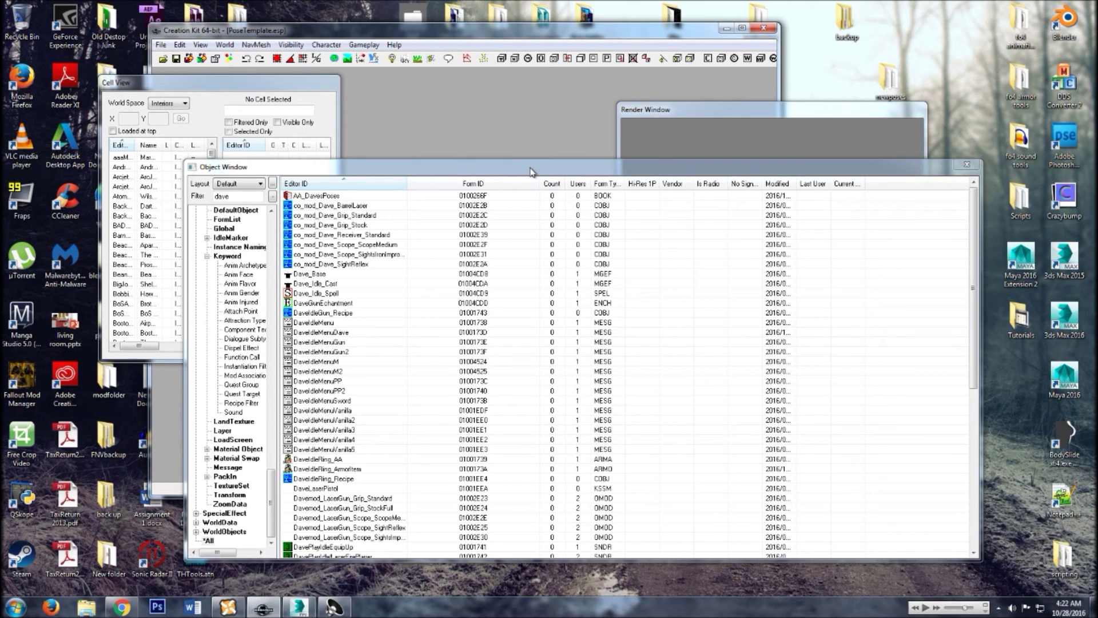
mouse_move(531, 172)
left_mouse_down()
mouse_move(555, 175)
mouse_move(530, 170)
left_mouse_up()
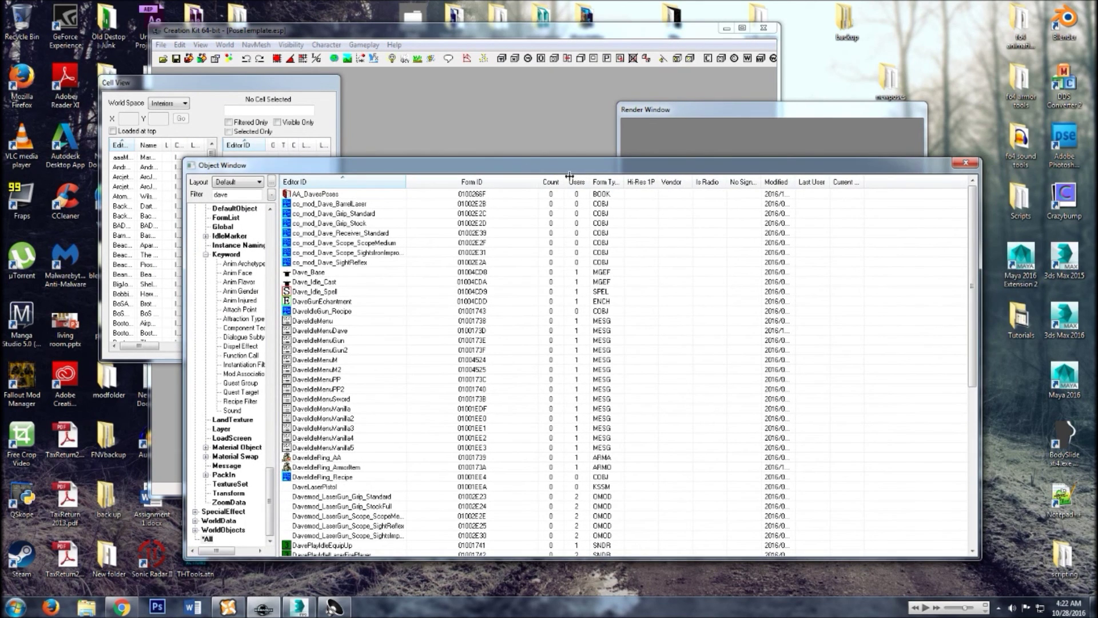
mouse_move(975, 231)
left_mouse_down()
mouse_move(978, 400)
mouse_move(977, 235)
left_mouse_up()
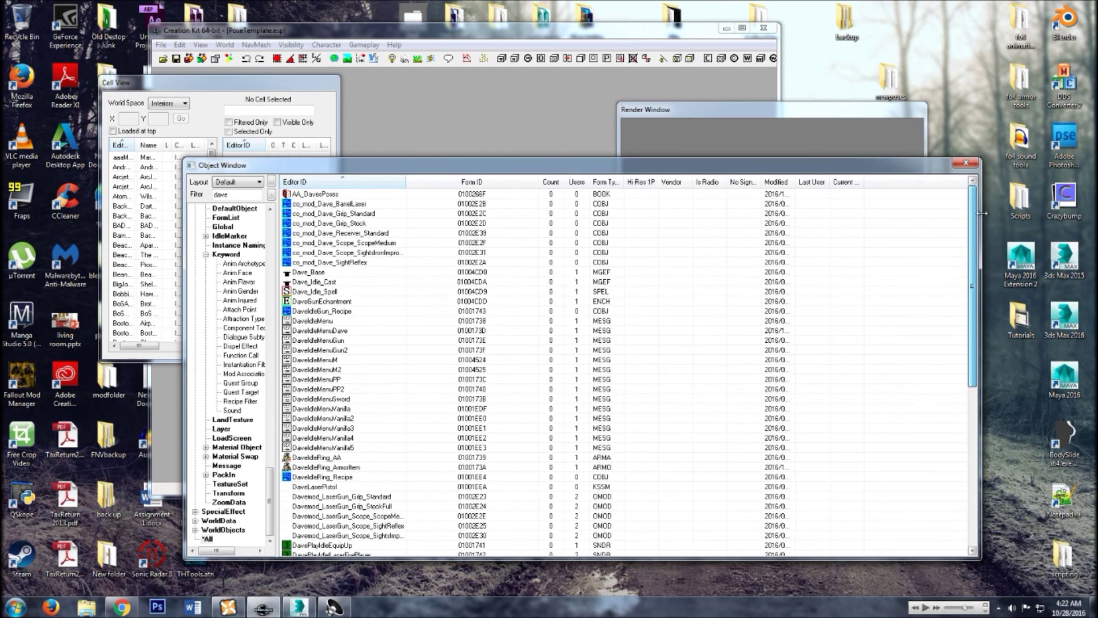
scroll(350, 326, "down", 10)
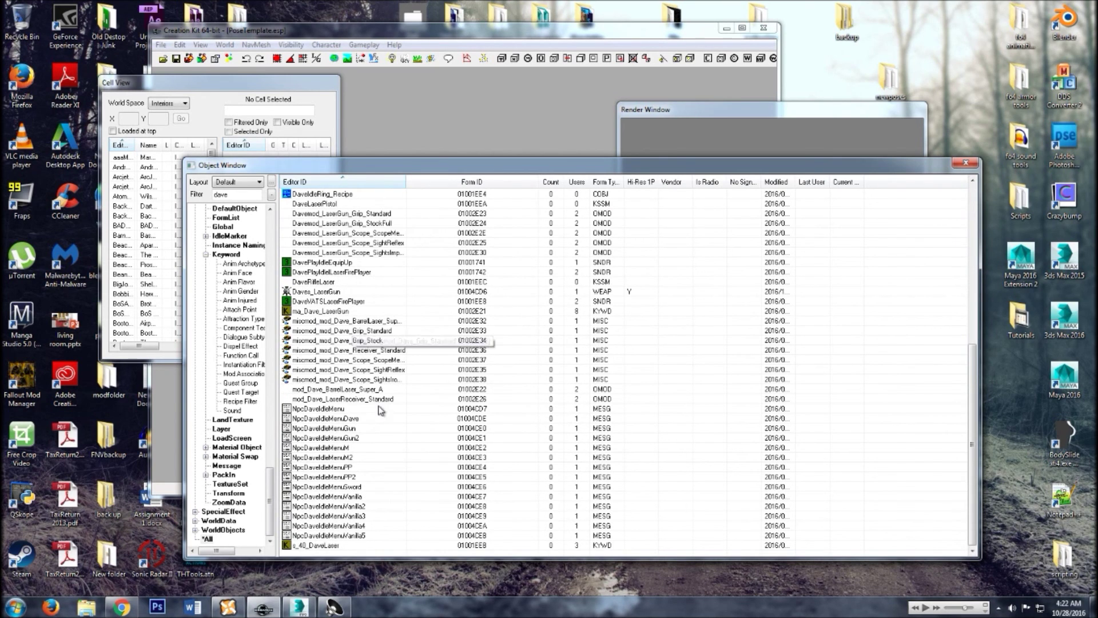
scroll(379, 502, "up", 5)
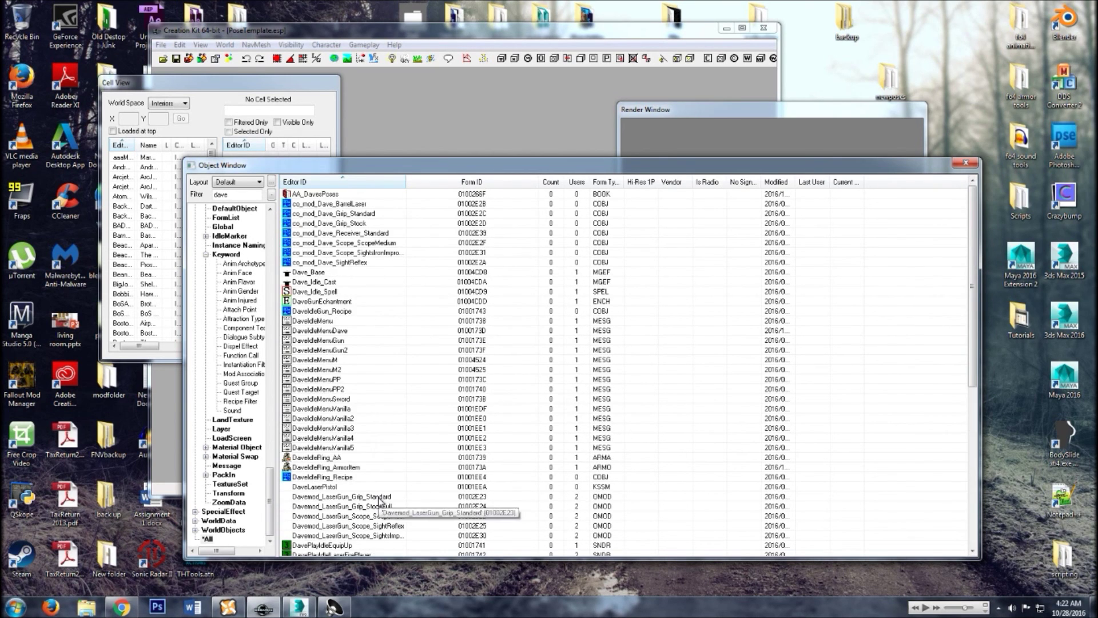
scroll(379, 502, "down", 4)
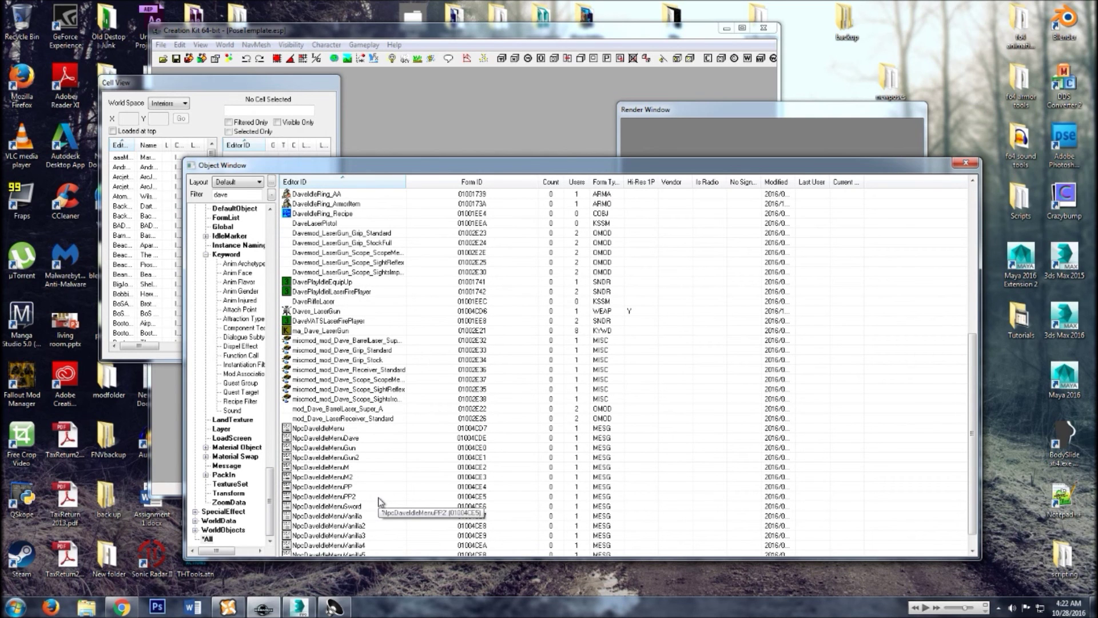
scroll(379, 502, "up", 9)
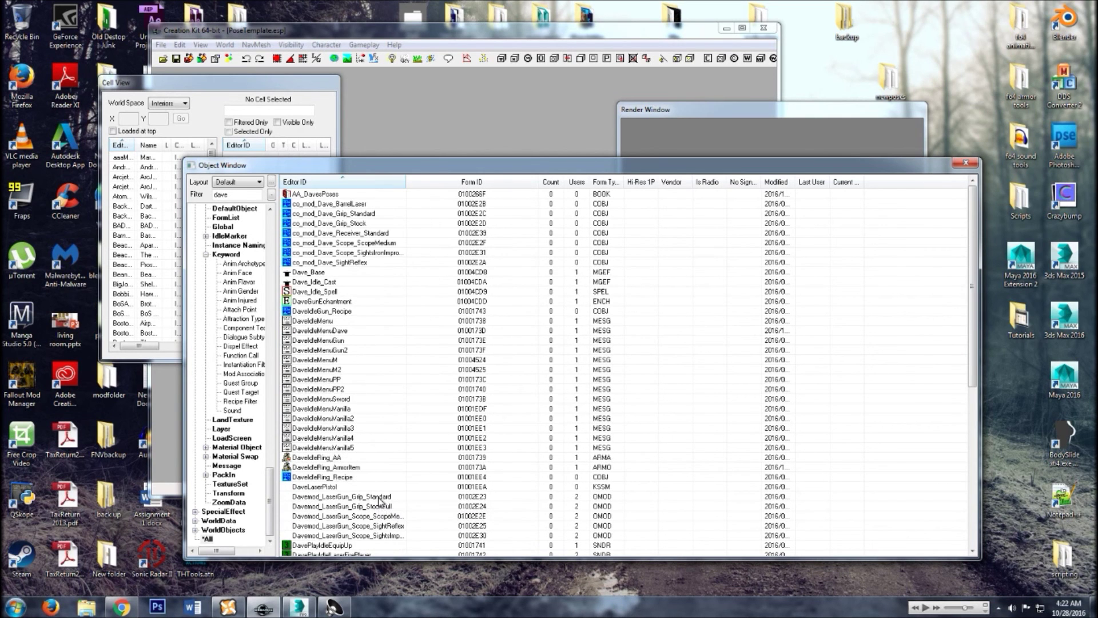
scroll(352, 354, "down", 6)
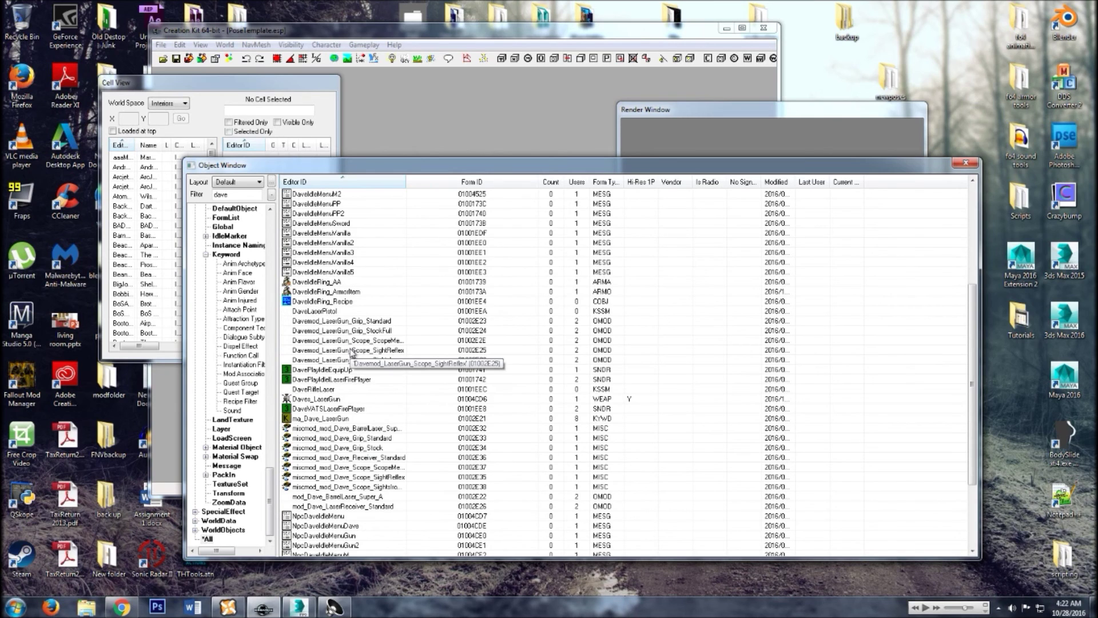
scroll(351, 353, "down", 4)
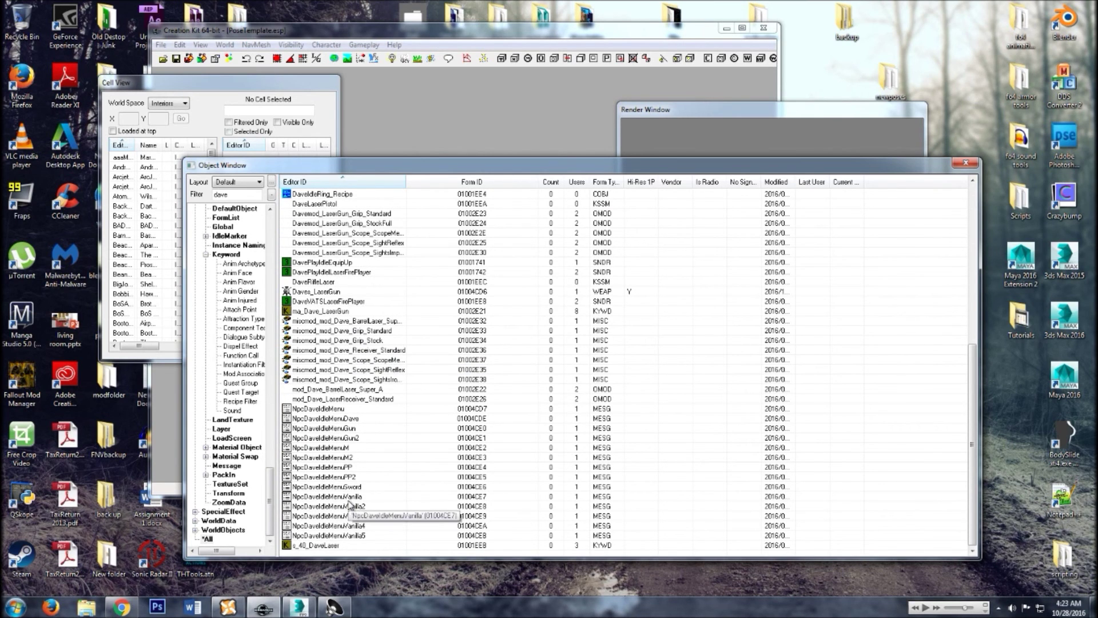
scroll(350, 503, "up", 10)
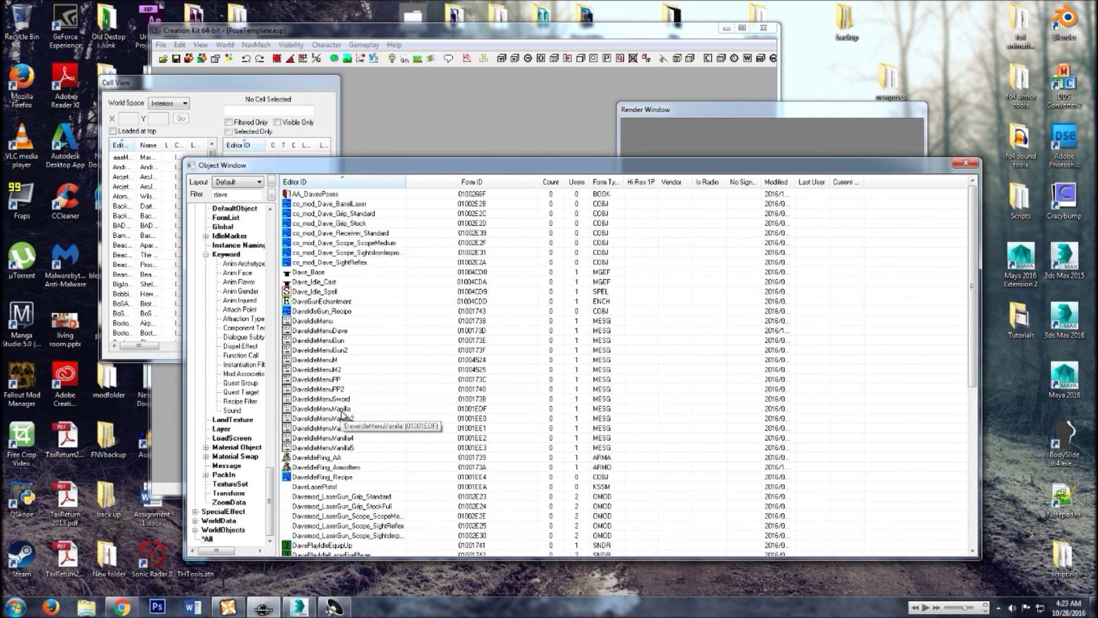
scroll(362, 419, "down", 10)
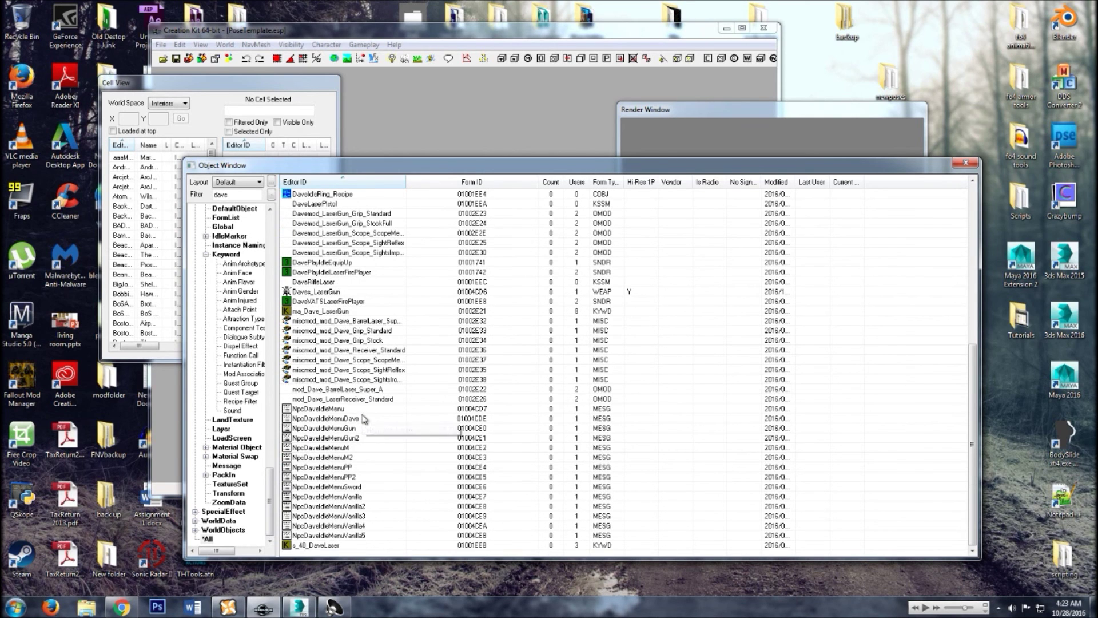
scroll(345, 490, "up", 10)
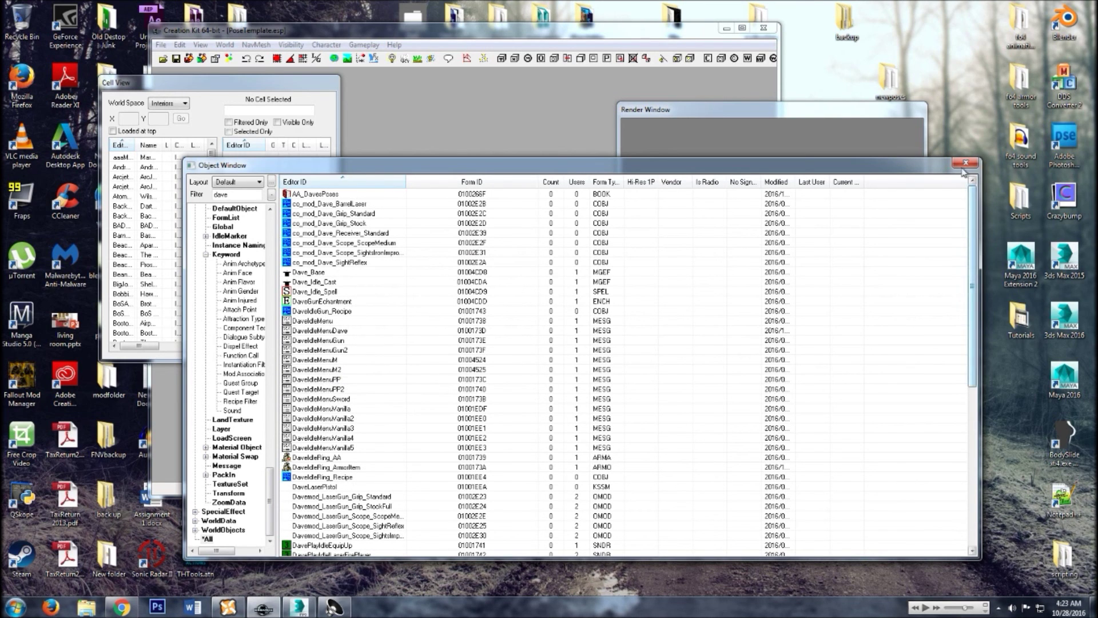
left_click_drag(934, 167, 940, 164)
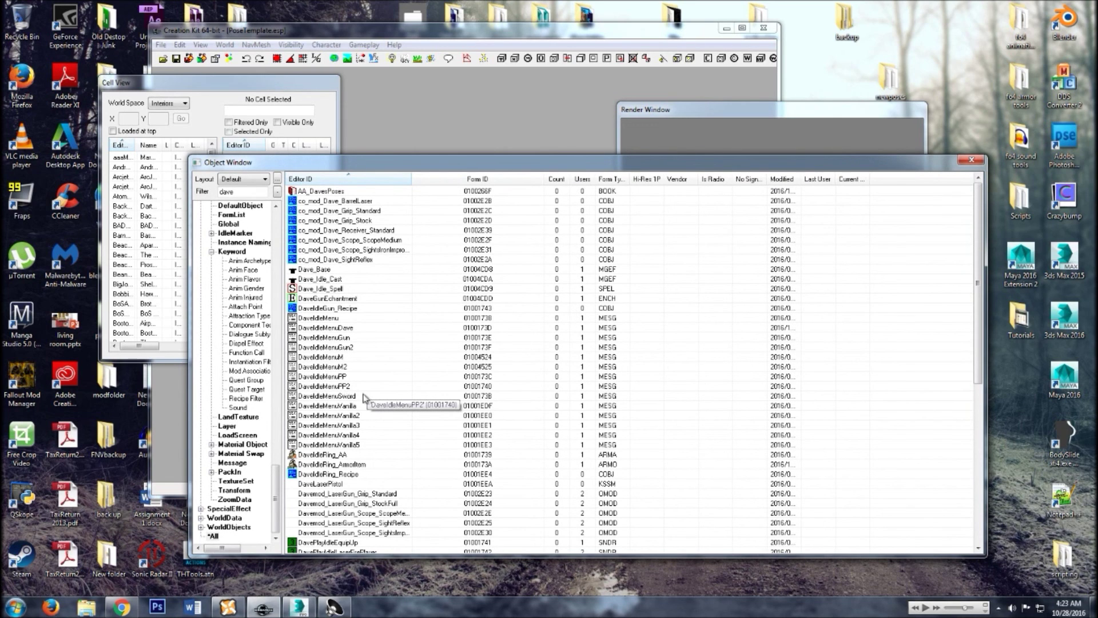
scroll(354, 417, "down", 9)
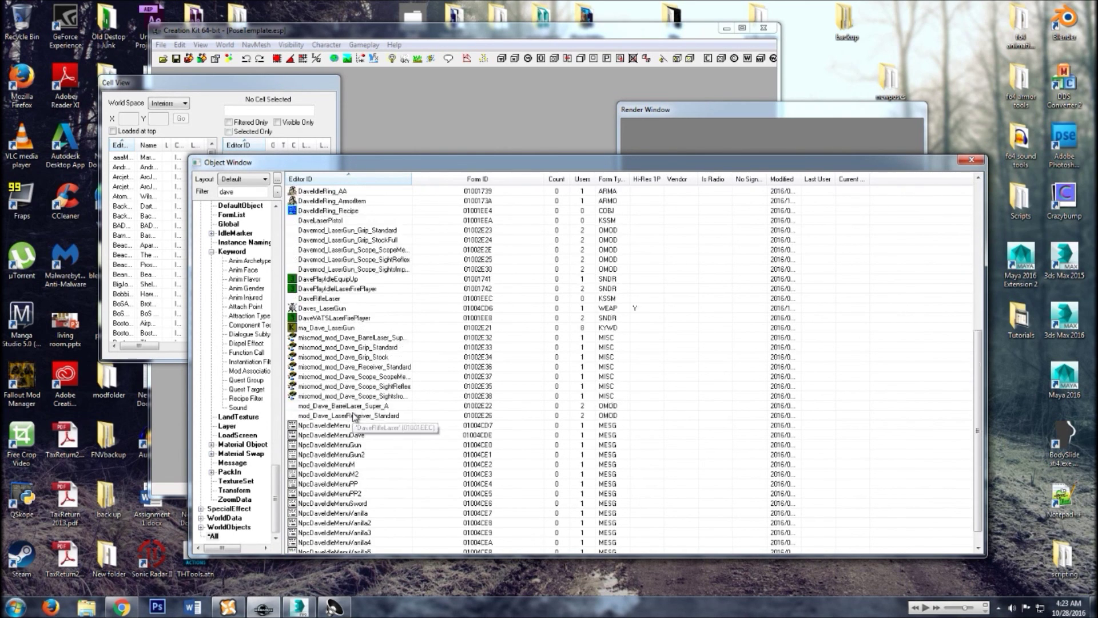
scroll(354, 416, "up", 9)
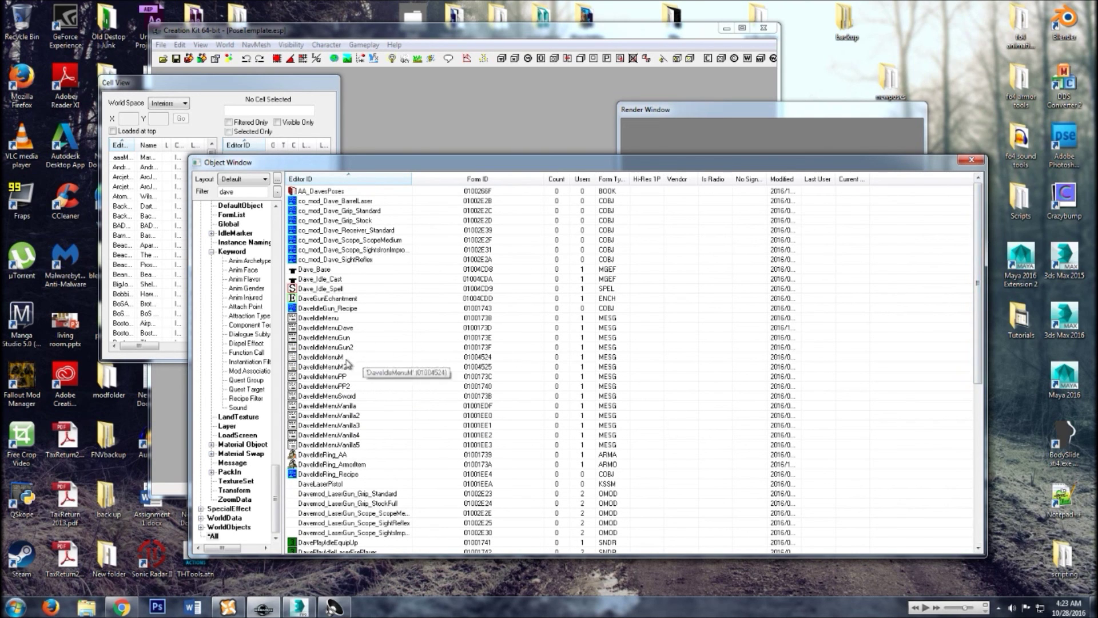
scroll(320, 468, "down", 8)
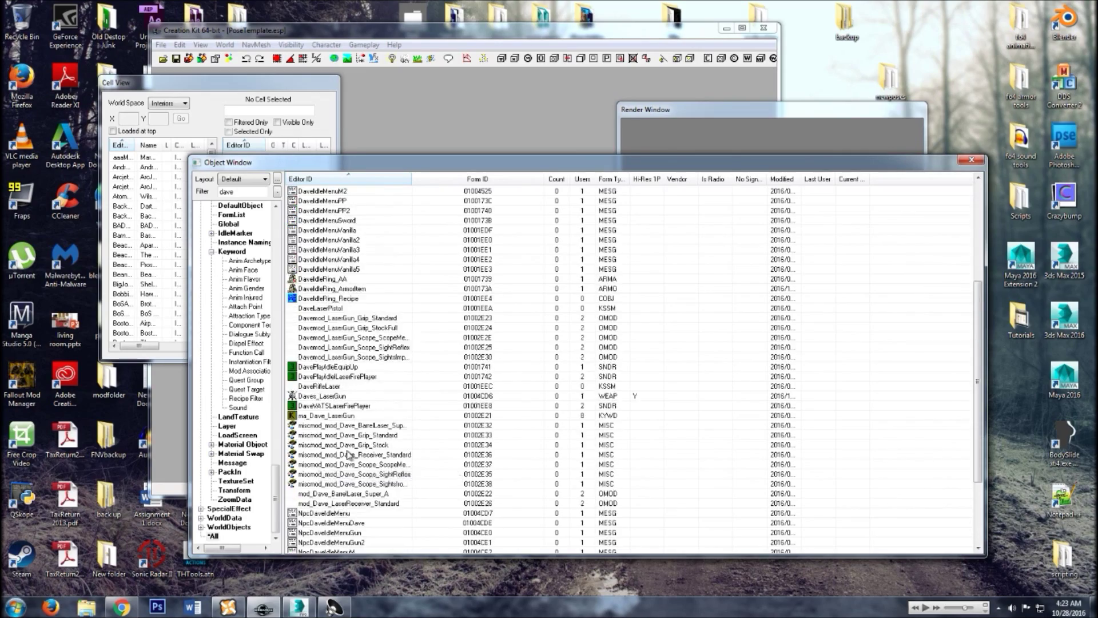
scroll(331, 460, "up", 7)
scroll(346, 452, "down", 7)
scroll(346, 451, "down", 1)
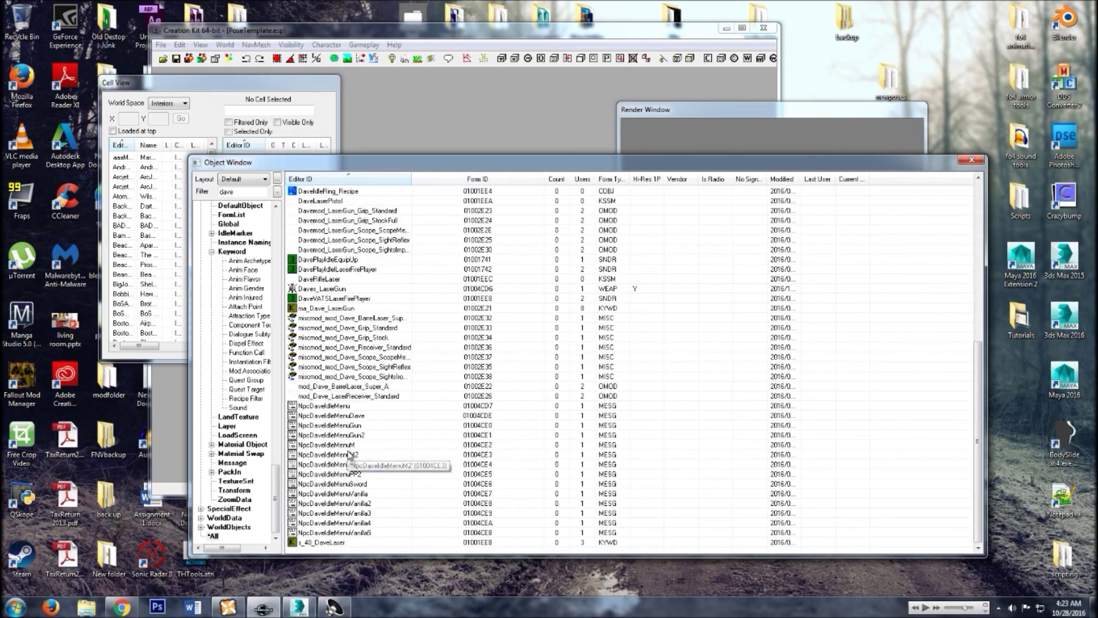